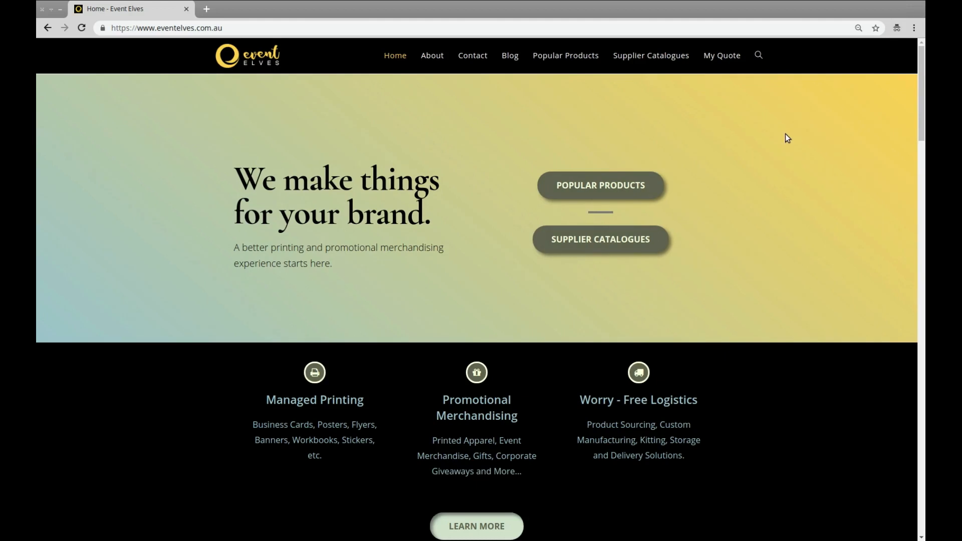
Open the Nimbus Umbrella product page from the Popular Products catalogue
{"action": "left_click", "coordinate": [587, 59]}
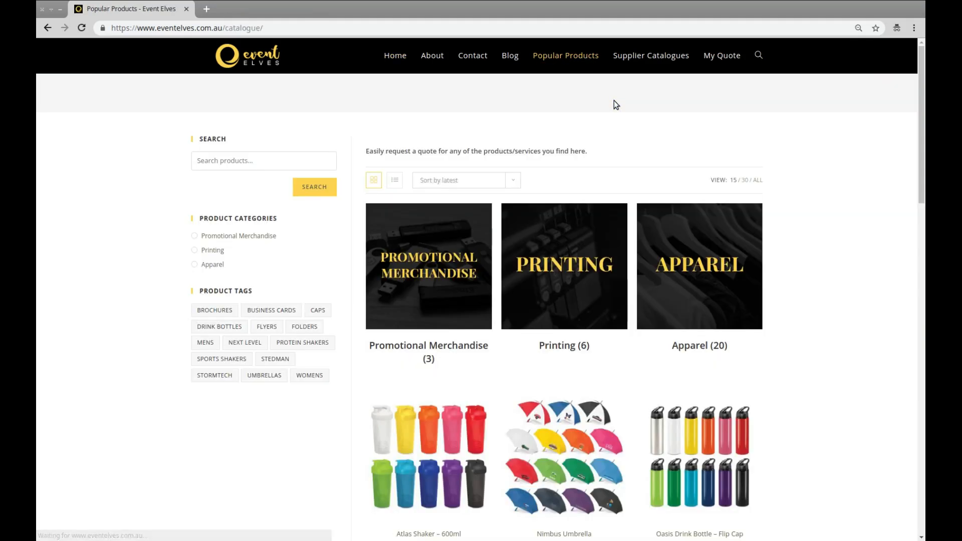
{"action": "scroll", "coordinate": [797, 165], "scroll_direction": "down", "scroll_amount": 3}
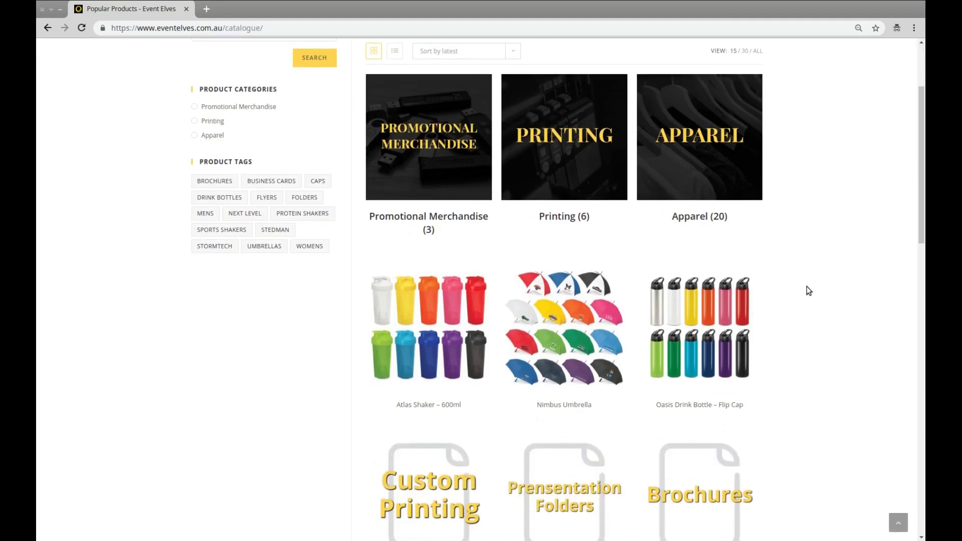
{"action": "scroll", "coordinate": [808, 290], "scroll_direction": "down", "scroll_amount": 3}
{"action": "scroll", "coordinate": [809, 291], "scroll_direction": "down", "scroll_amount": 2}
{"action": "scroll", "coordinate": [809, 291], "scroll_direction": "up", "scroll_amount": 4}
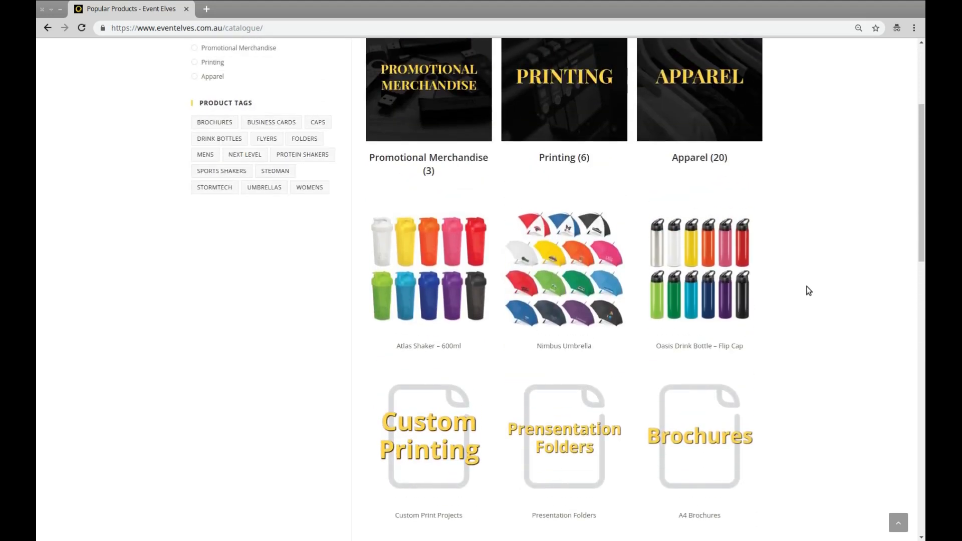
{"action": "scroll", "coordinate": [808, 290], "scroll_direction": "up", "scroll_amount": 1}
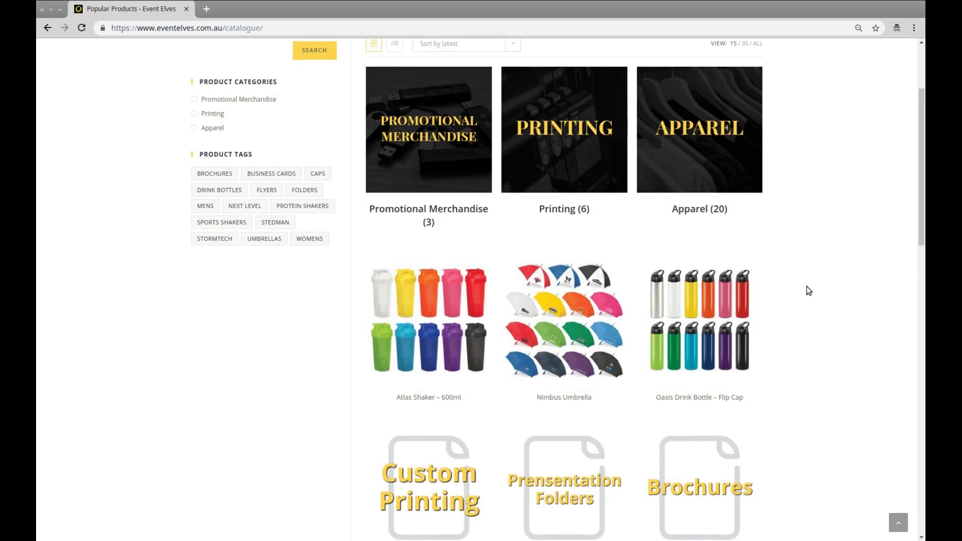
{"action": "left_click", "coordinate": [600, 325]}
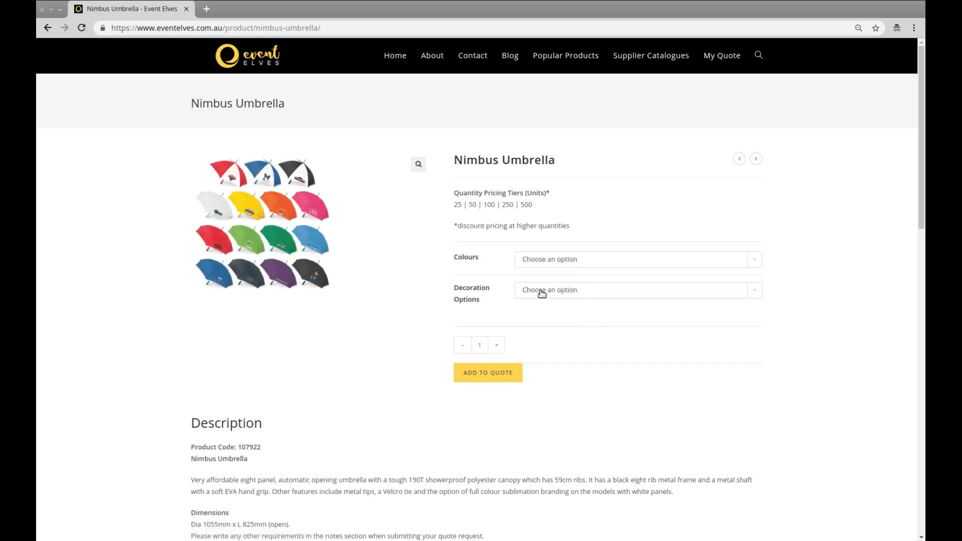
Add 50 Nimbus Umbrellas to the quote in Yellow with the Digital Transfer - 180mm x 130mm decoration
{"action": "scroll", "coordinate": [640, 355], "scroll_direction": "down", "scroll_amount": 2}
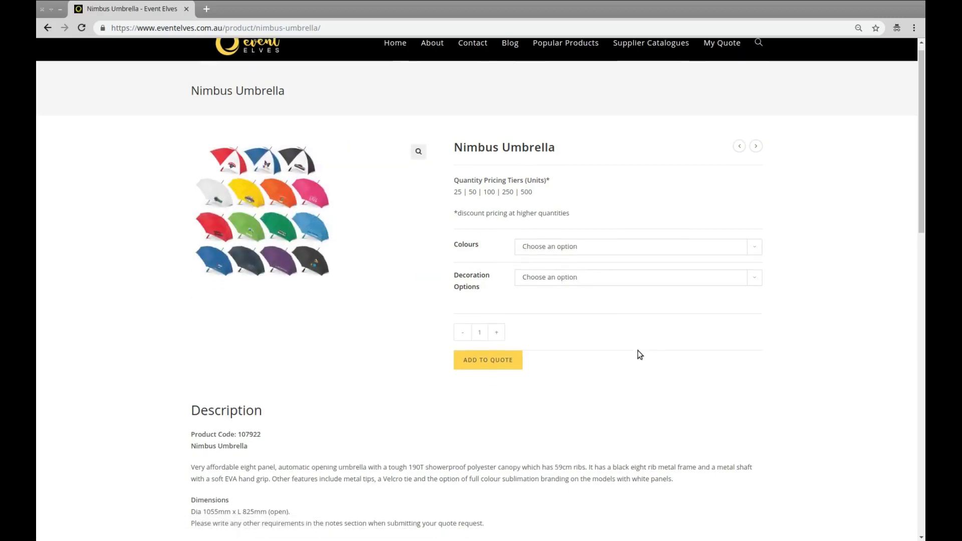
{"action": "left_click", "coordinate": [615, 176]}
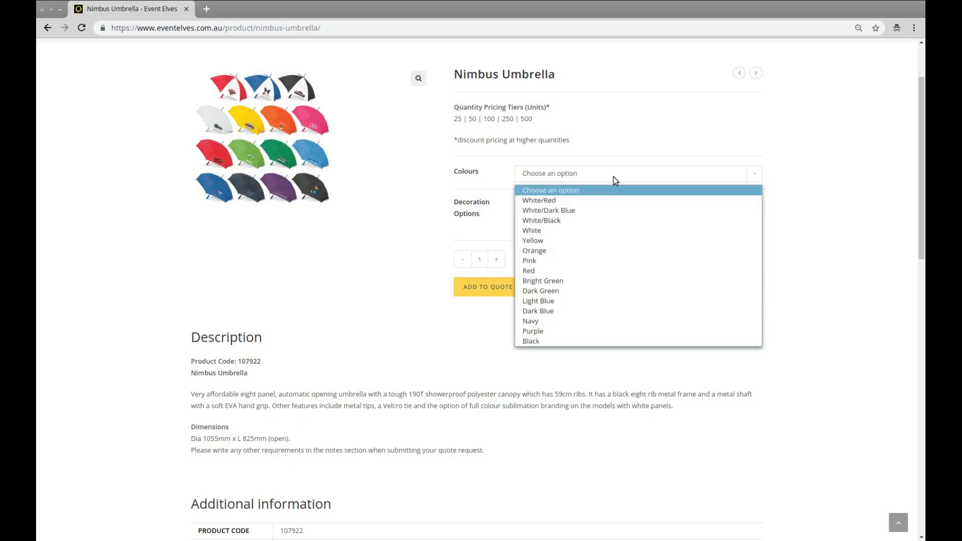
{"action": "left_click", "coordinate": [609, 240]}
{"action": "left_click", "coordinate": [625, 208]}
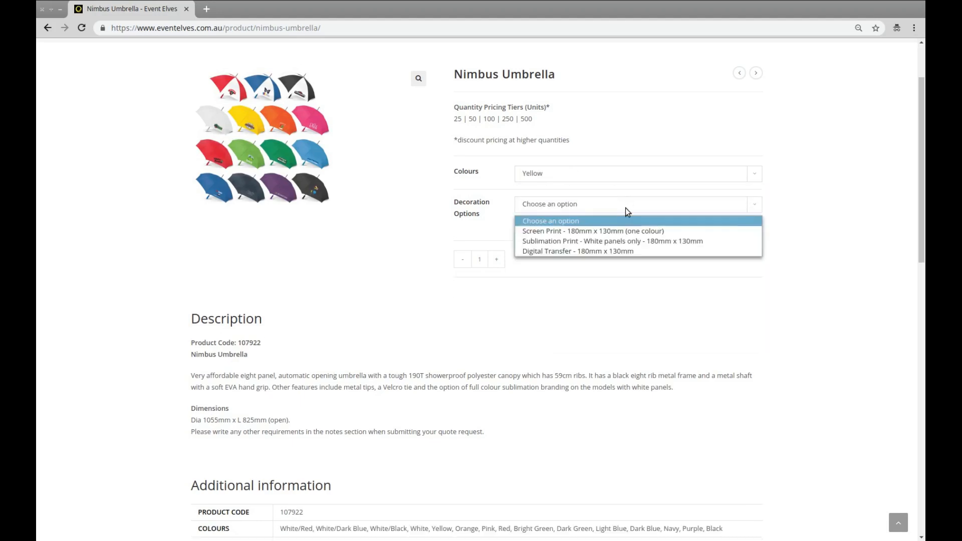
{"action": "left_click", "coordinate": [627, 251]}
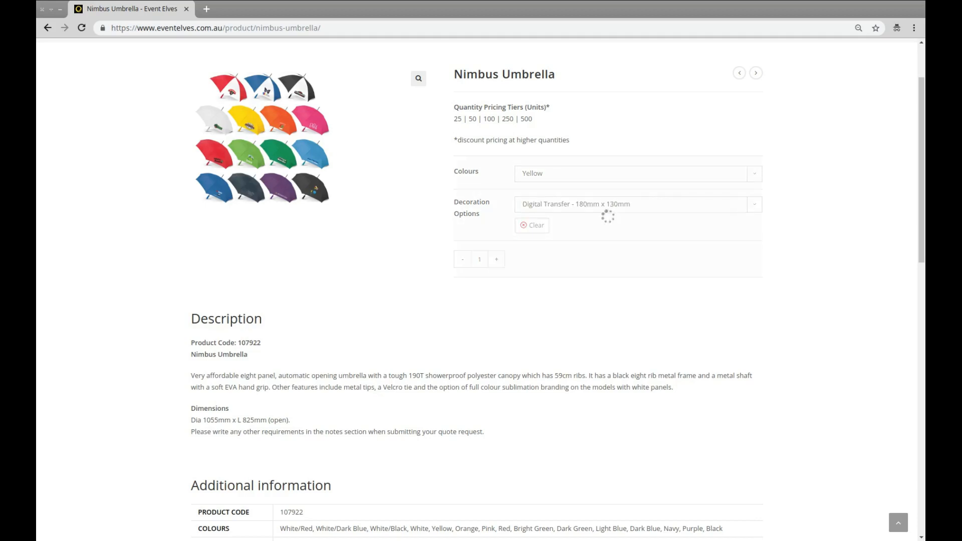
{"action": "type", "text": "50"}
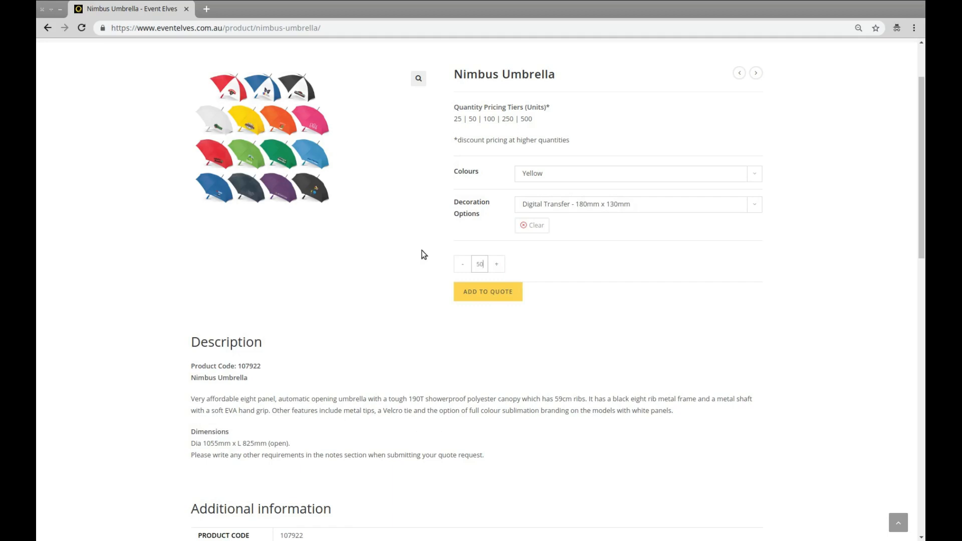
{"action": "left_click", "coordinate": [477, 301]}
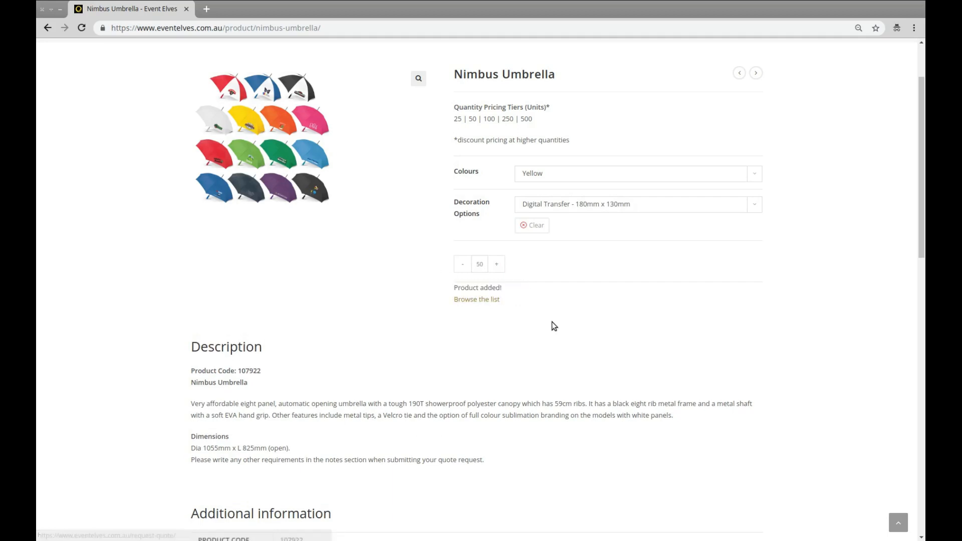
Open the quote list and examine the umbrella entry and the request form's name, email and message fields
{"action": "scroll", "coordinate": [598, 311], "scroll_direction": "up", "scroll_amount": 2}
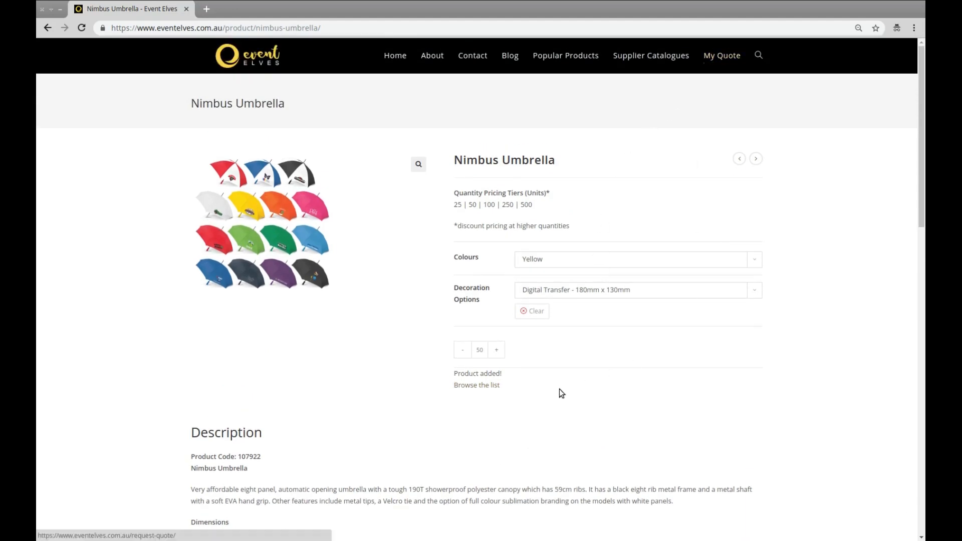
{"action": "left_click", "coordinate": [480, 387]}
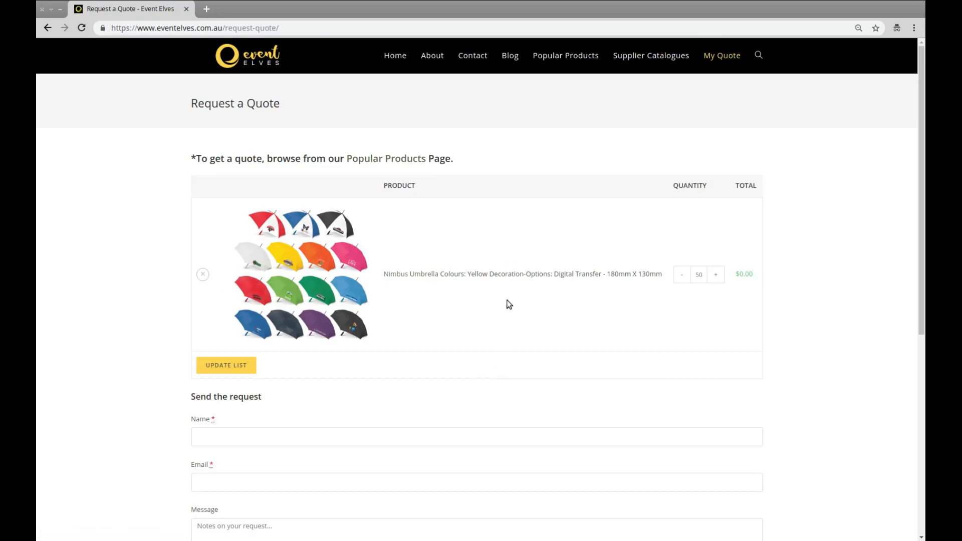
{"action": "scroll", "coordinate": [831, 238], "scroll_direction": "down", "scroll_amount": 3}
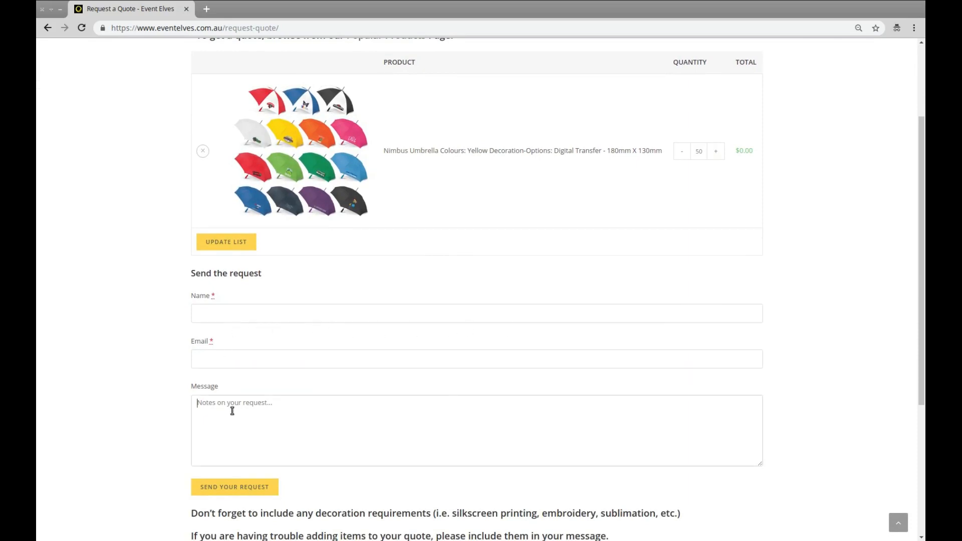
{"action": "scroll", "coordinate": [780, 347], "scroll_direction": "down", "scroll_amount": 2}
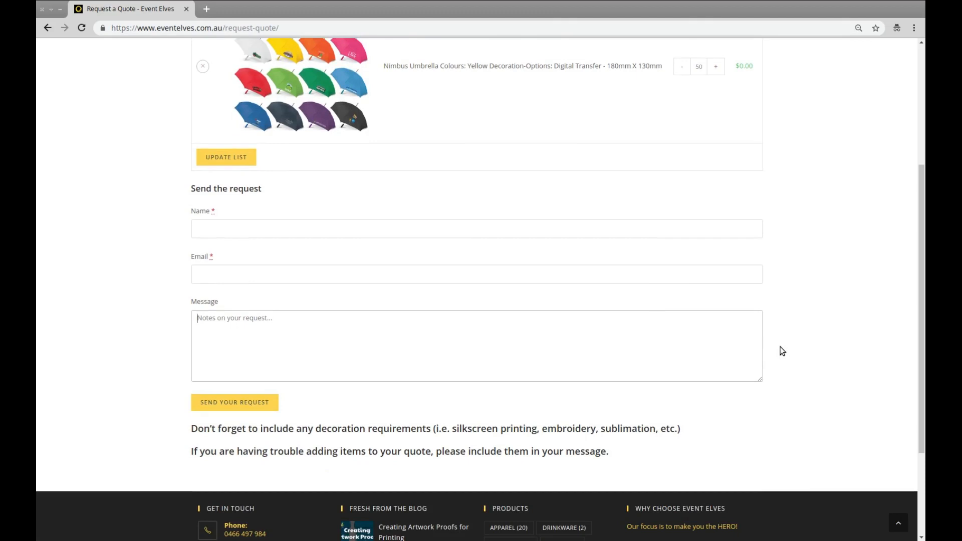
{"action": "scroll", "coordinate": [780, 347], "scroll_direction": "up", "scroll_amount": 5}
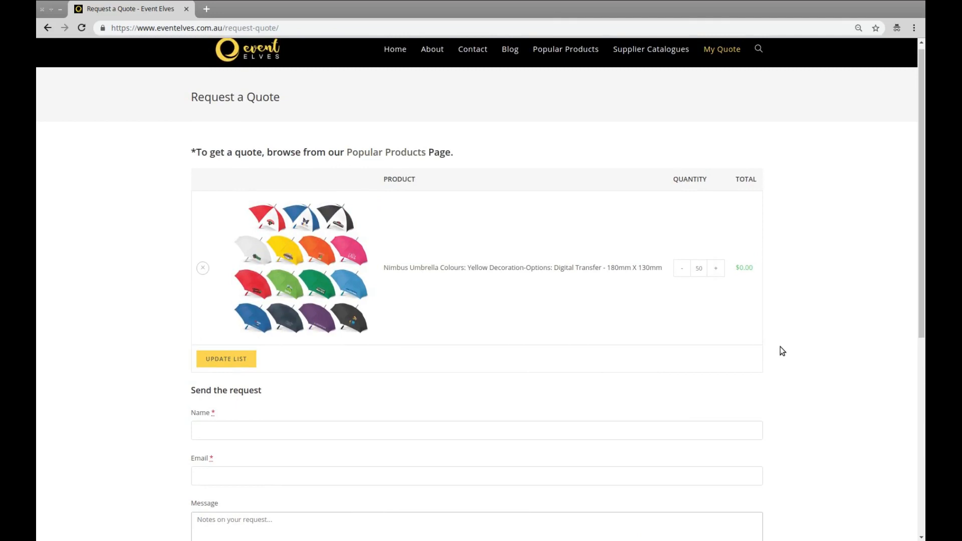
{"action": "scroll", "coordinate": [780, 347], "scroll_direction": "up", "scroll_amount": 1}
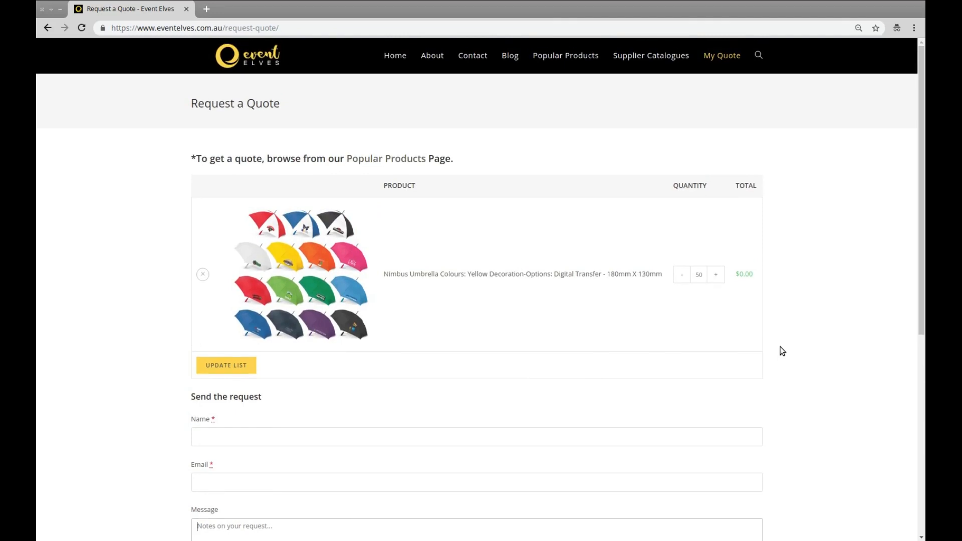
Return to the Popular Products catalogue and open the Oasis Drink Bottle – Flip Cap product page
{"action": "left_click", "coordinate": [579, 60]}
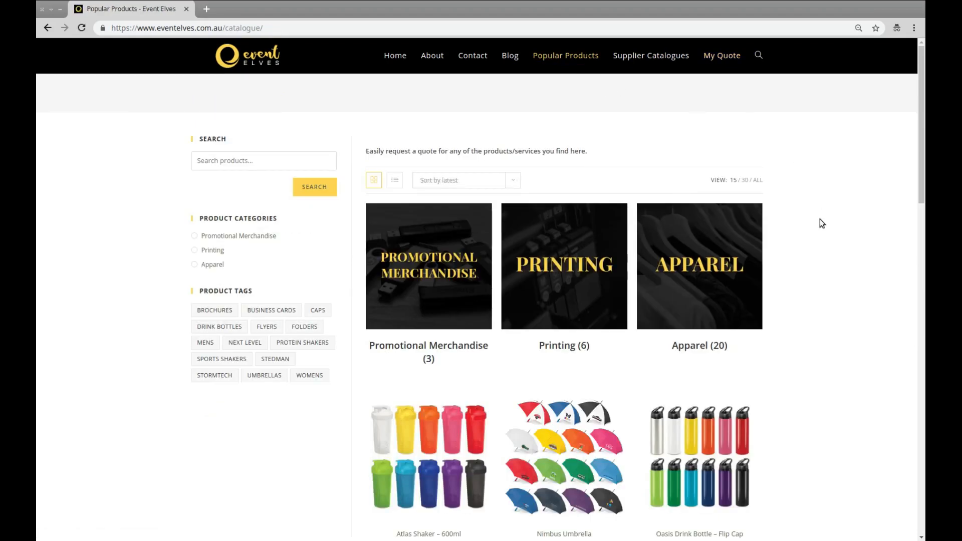
{"action": "scroll", "coordinate": [822, 224], "scroll_direction": "down", "scroll_amount": 3}
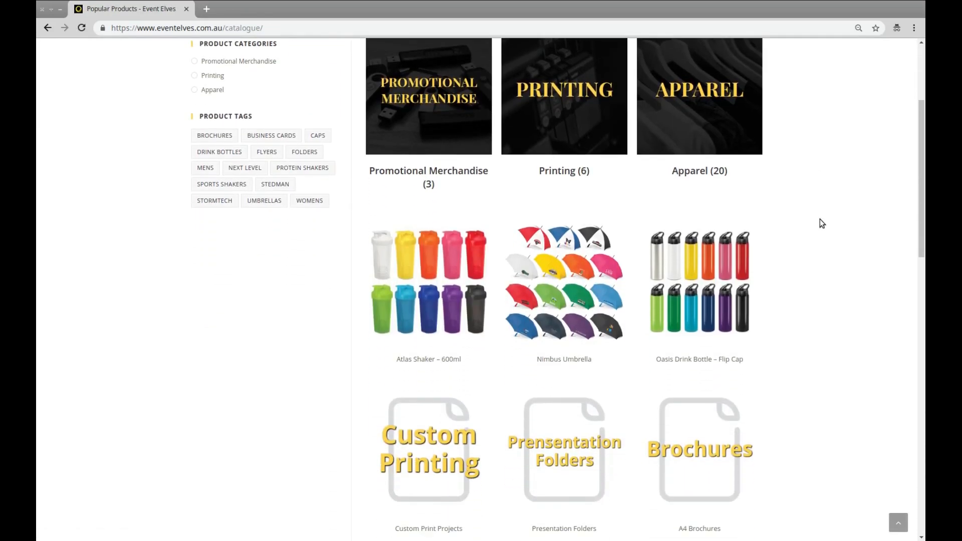
{"action": "scroll", "coordinate": [822, 224], "scroll_direction": "down", "scroll_amount": 2}
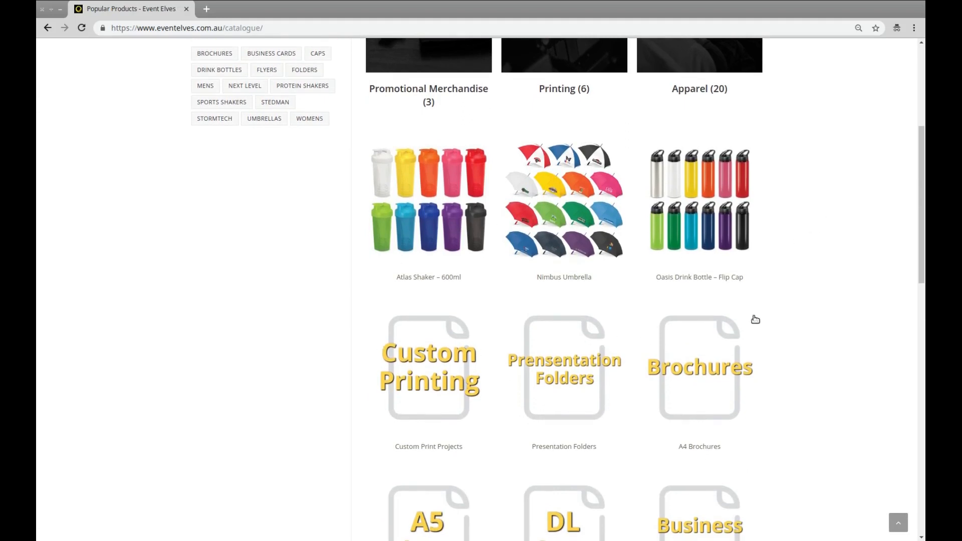
{"action": "scroll", "coordinate": [791, 319], "scroll_direction": "down", "scroll_amount": 2}
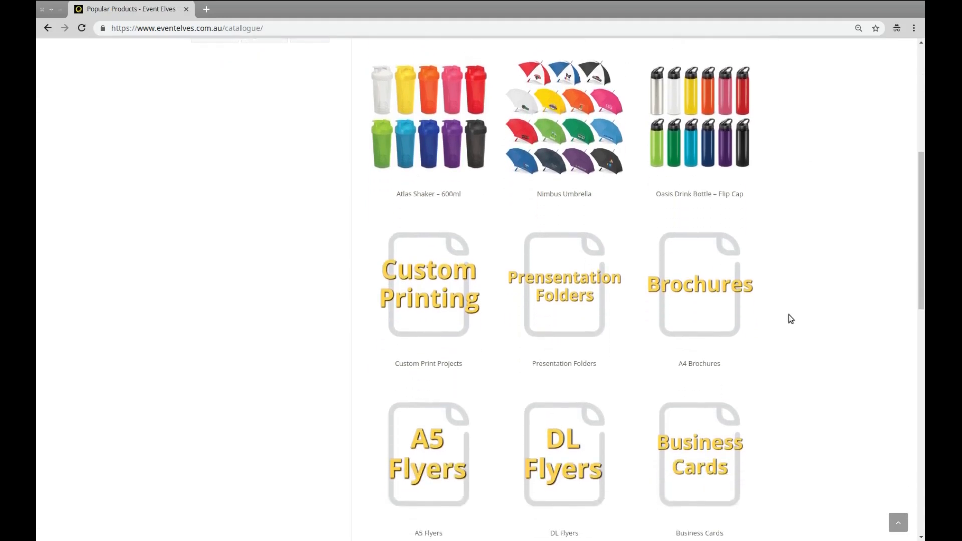
{"action": "left_click", "coordinate": [714, 168]}
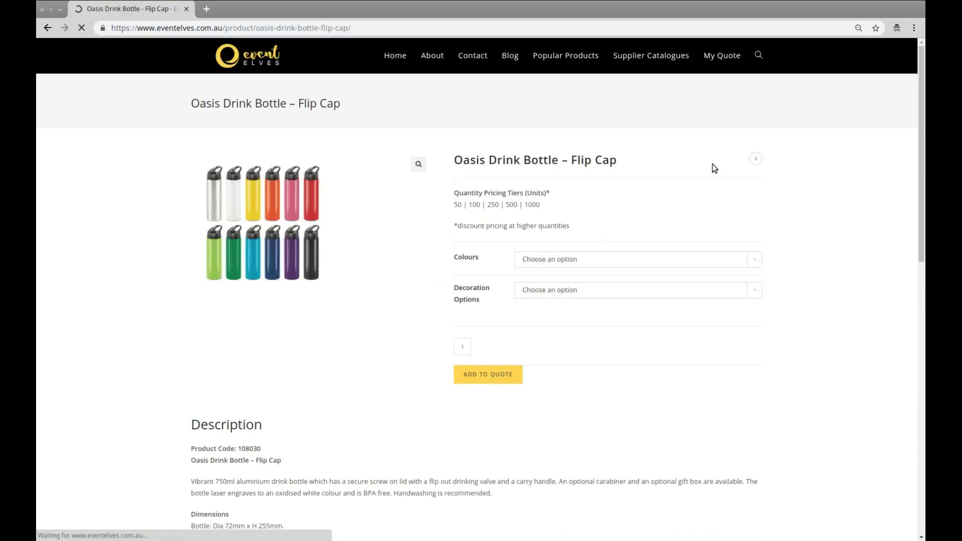
Add 100 Oasis Drink Bottles to the quote in Yellow with the Laser Engraving - 22mm x 90mm (vertical) decoration
{"action": "left_click", "coordinate": [592, 265]}
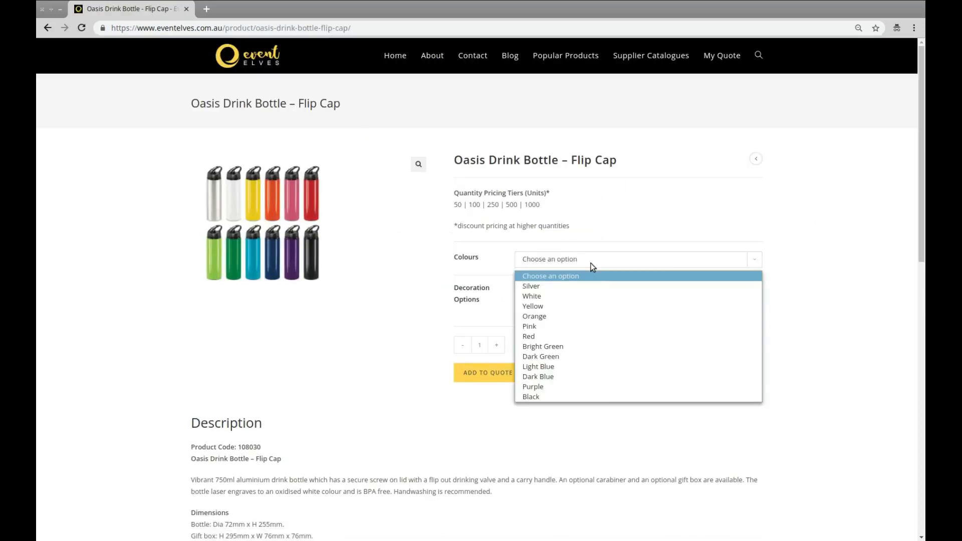
{"action": "left_click", "coordinate": [579, 307]}
{"action": "left_click", "coordinate": [591, 294]}
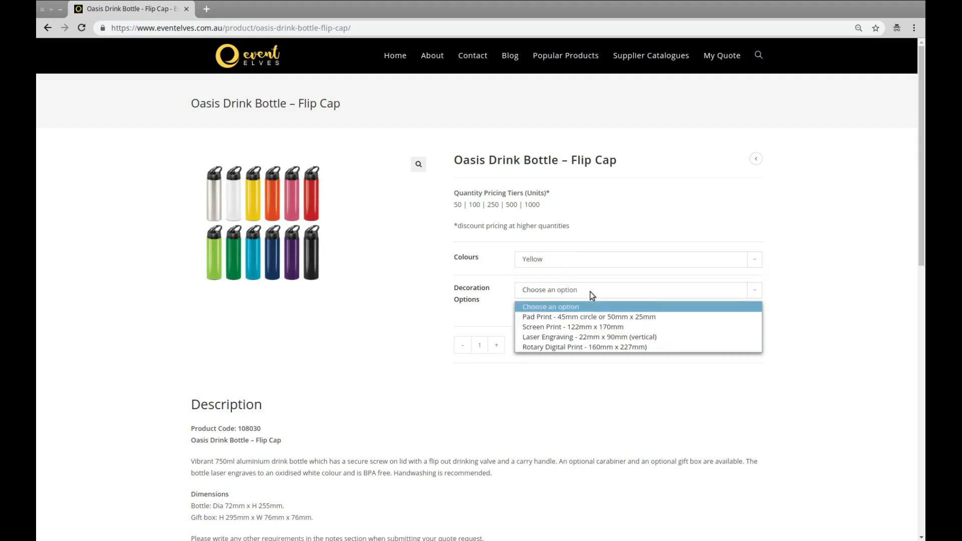
{"action": "left_click", "coordinate": [588, 338]}
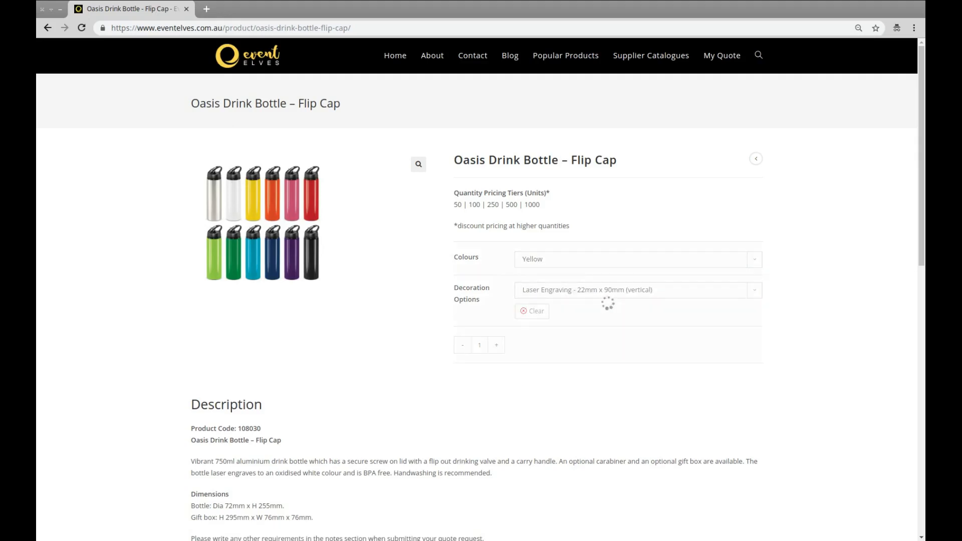
{"action": "double_click", "coordinate": [480, 350]}
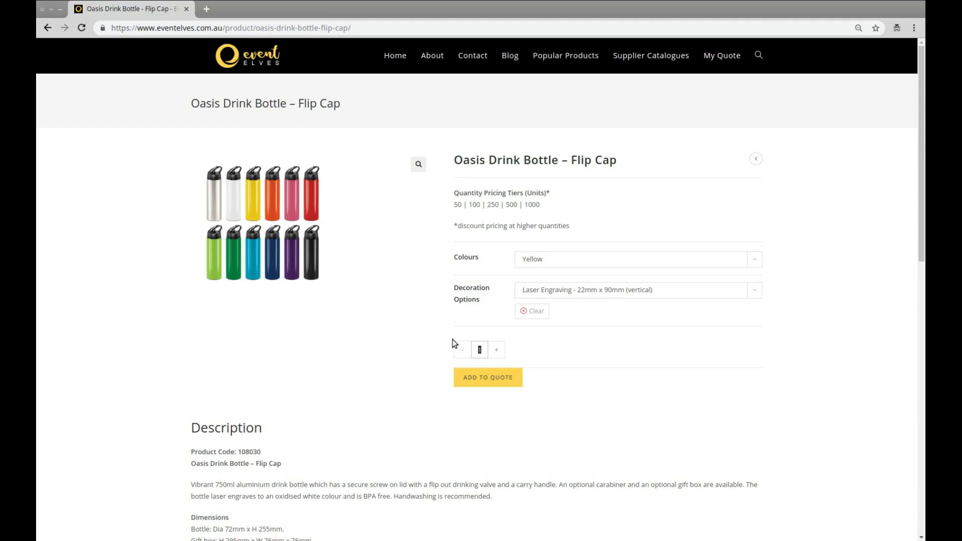
{"action": "type", "text": "100"}
{"action": "left_click", "coordinate": [499, 379]}
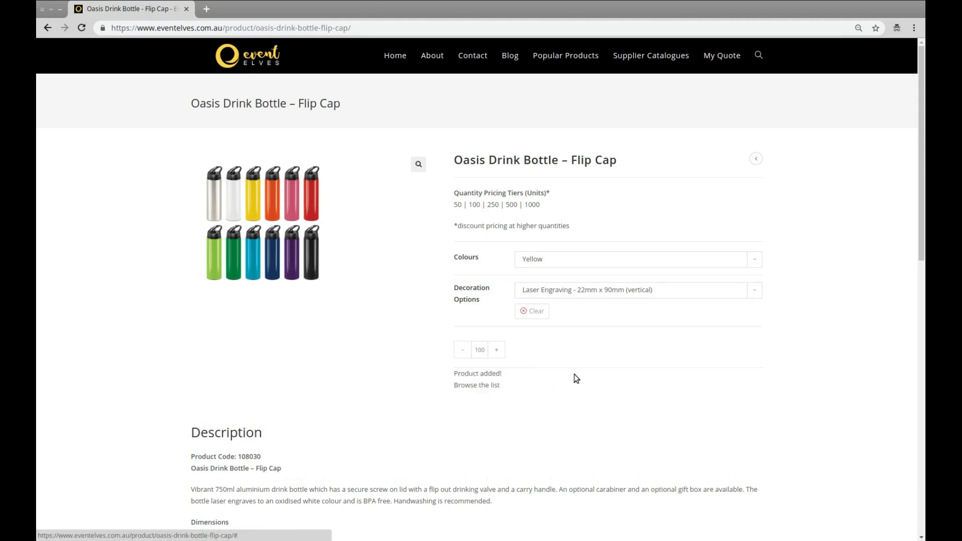
Review both products in the quote list and go back to the Popular Products catalogue
{"action": "left_click", "coordinate": [490, 386]}
{"action": "scroll", "coordinate": [436, 217], "scroll_direction": "down", "scroll_amount": 2}
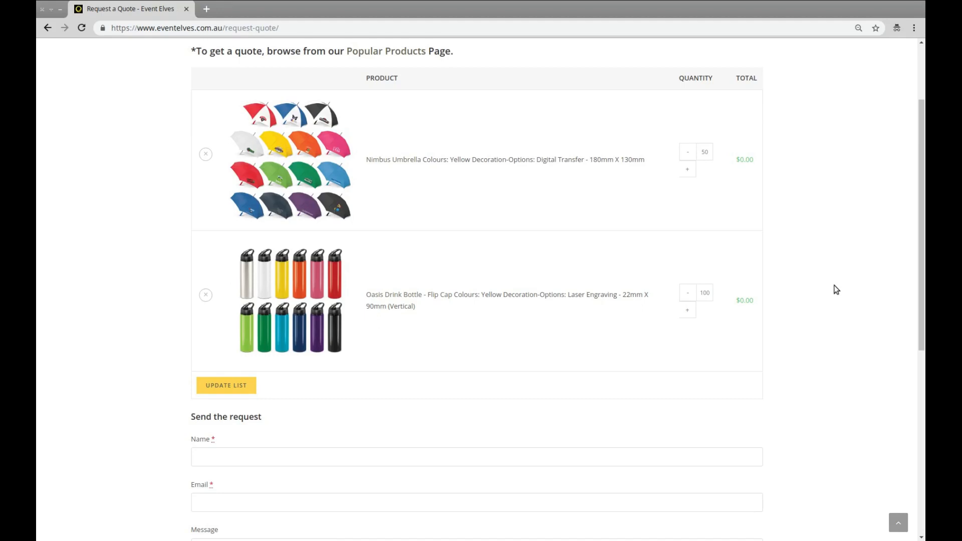
{"action": "scroll", "coordinate": [836, 290], "scroll_direction": "up", "scroll_amount": 2}
{"action": "left_click", "coordinate": [407, 152]}
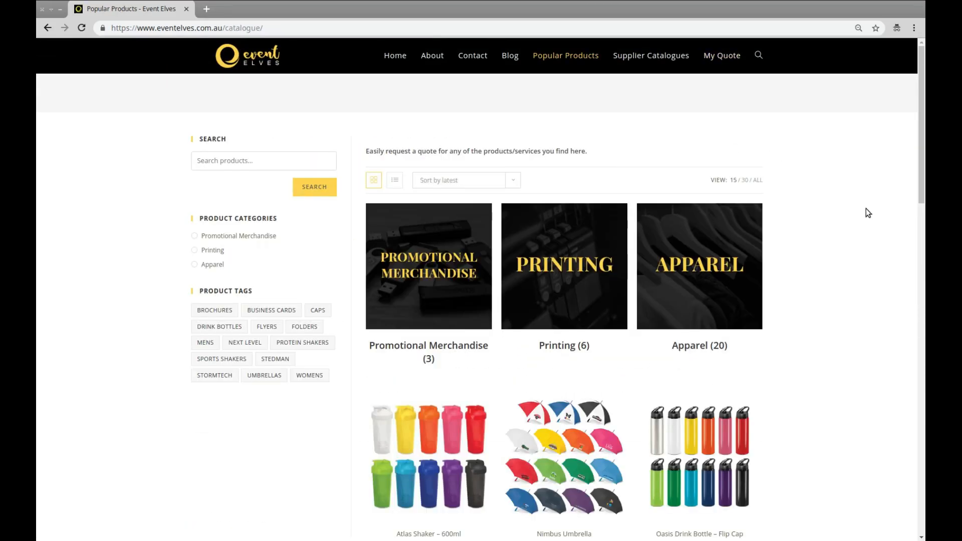
{"action": "scroll", "coordinate": [866, 208], "scroll_direction": "down", "scroll_amount": 2}
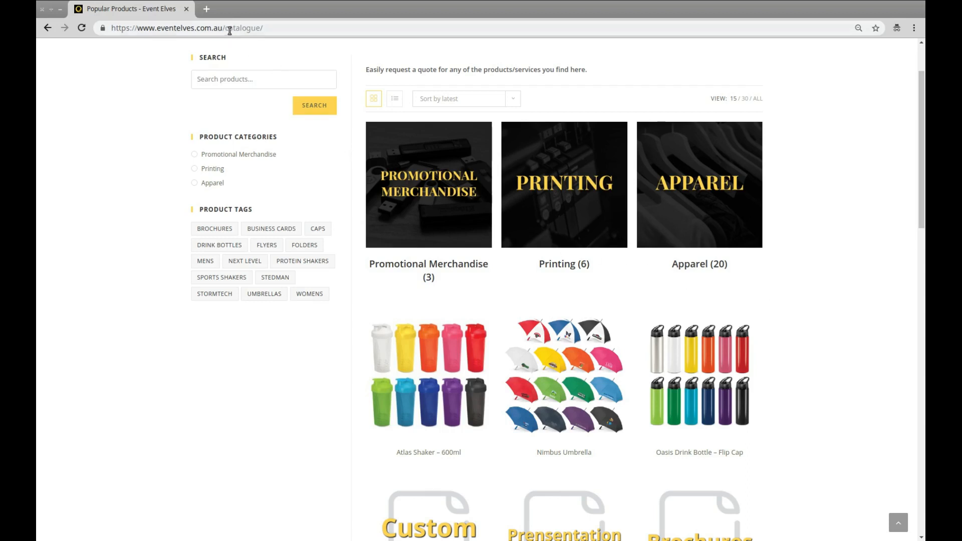
Switch to the WordPress admin, filter the installed plugins to the active ones, and select WooCommerce
{"action": "left_click", "coordinate": [209, 1]}
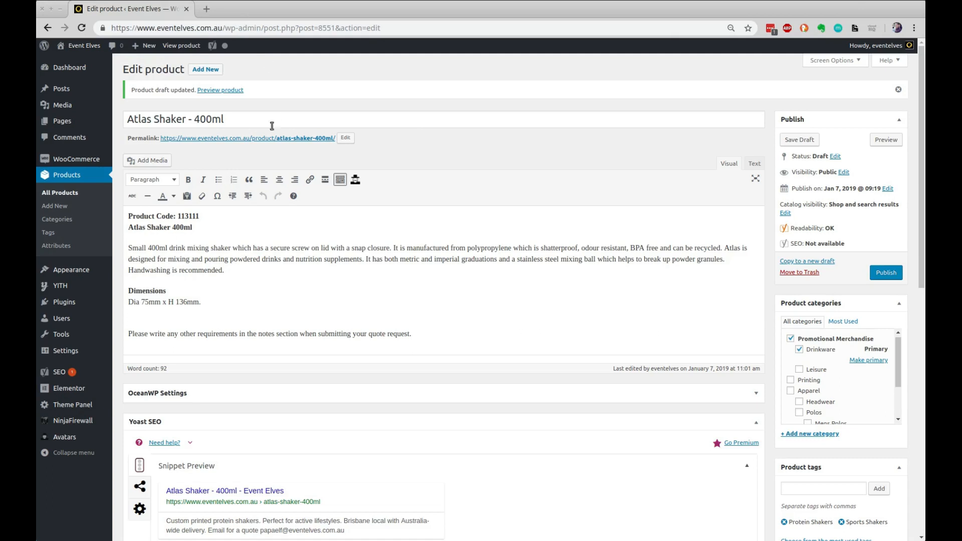
{"action": "left_click", "coordinate": [63, 302]}
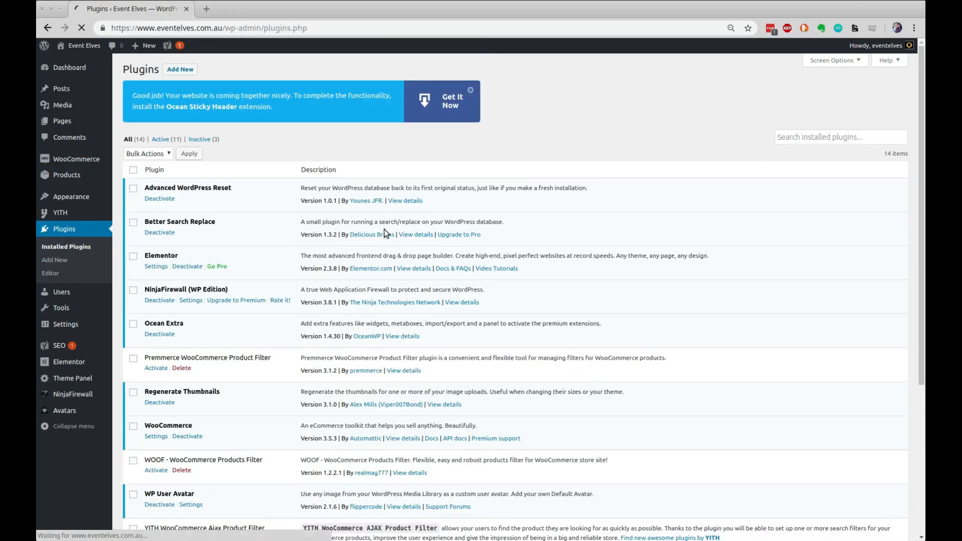
{"action": "left_click", "coordinate": [163, 140]}
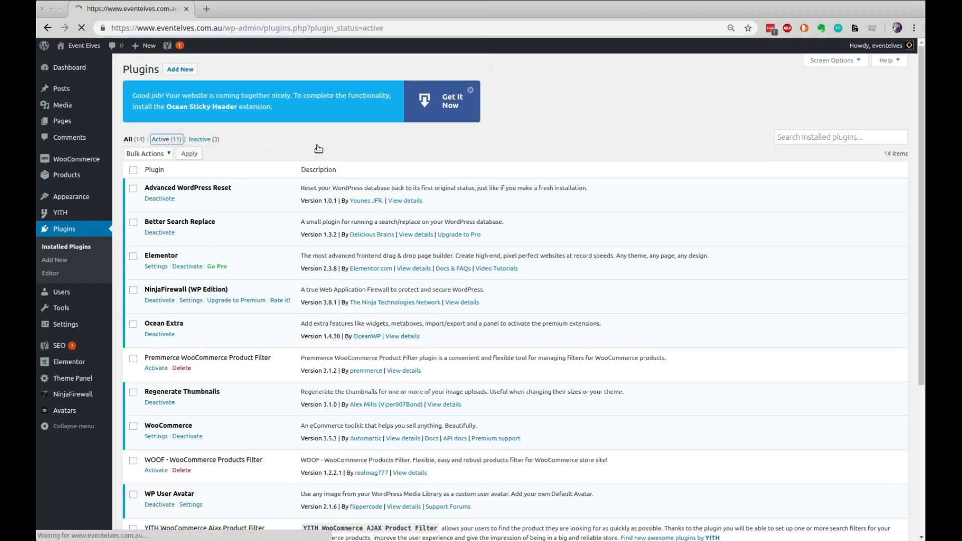
{"action": "scroll", "coordinate": [380, 145], "scroll_direction": "down", "scroll_amount": 2}
{"action": "scroll", "coordinate": [381, 145], "scroll_direction": "down", "scroll_amount": 2}
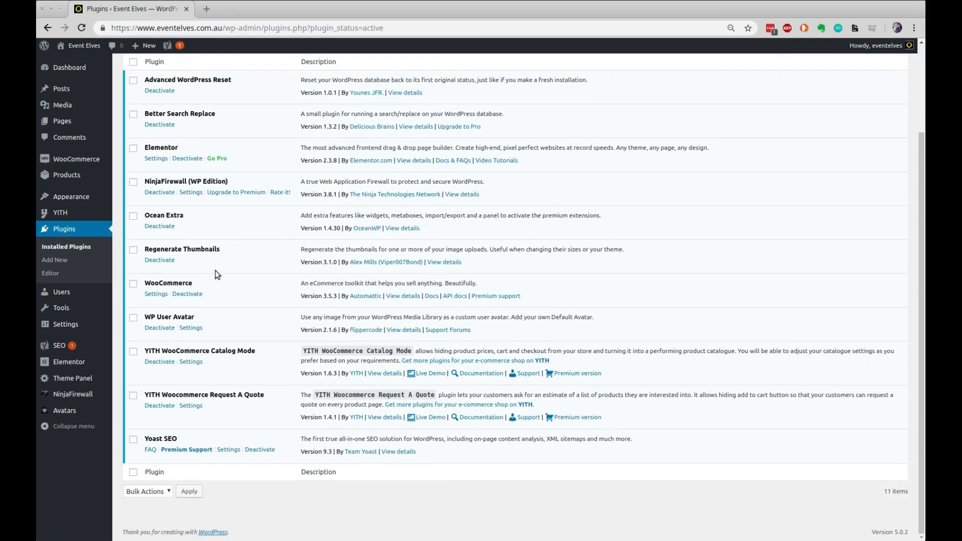
{"action": "left_click", "coordinate": [133, 283]}
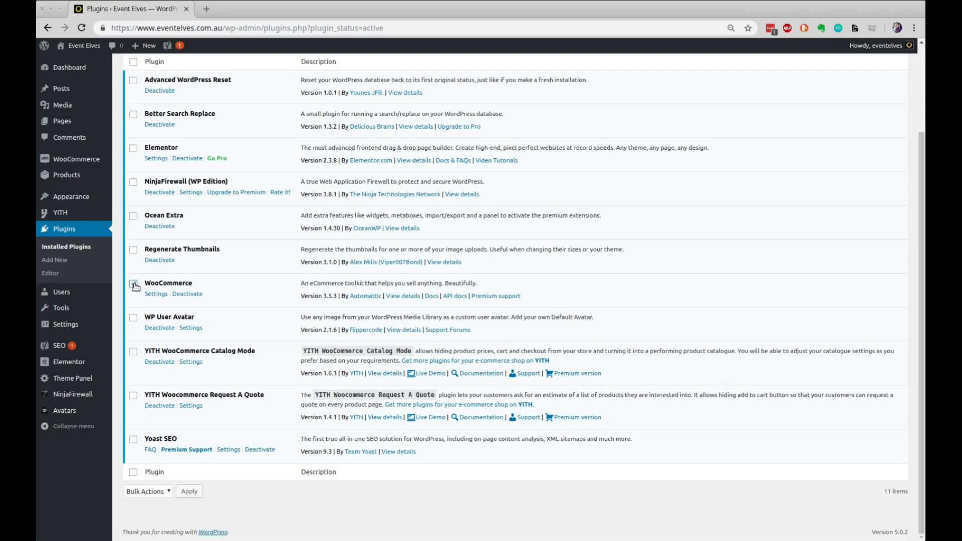
Select the YITH WooCommerce Catalog Mode and Request A Quote plugins, and check the Request Quote Page choices in the quote plugin's settings
{"action": "left_click", "coordinate": [133, 351]}
{"action": "left_click", "coordinate": [133, 395]}
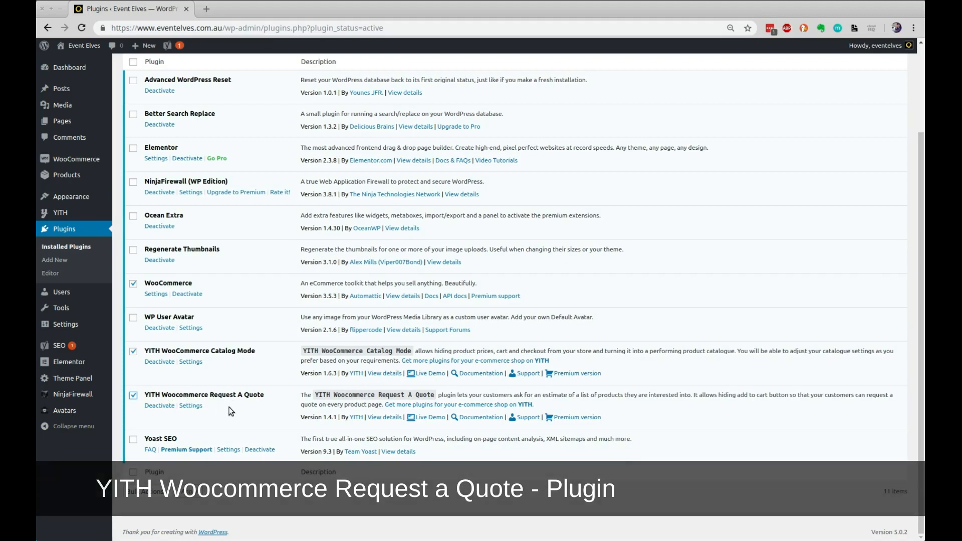
{"action": "left_click", "coordinate": [191, 406]}
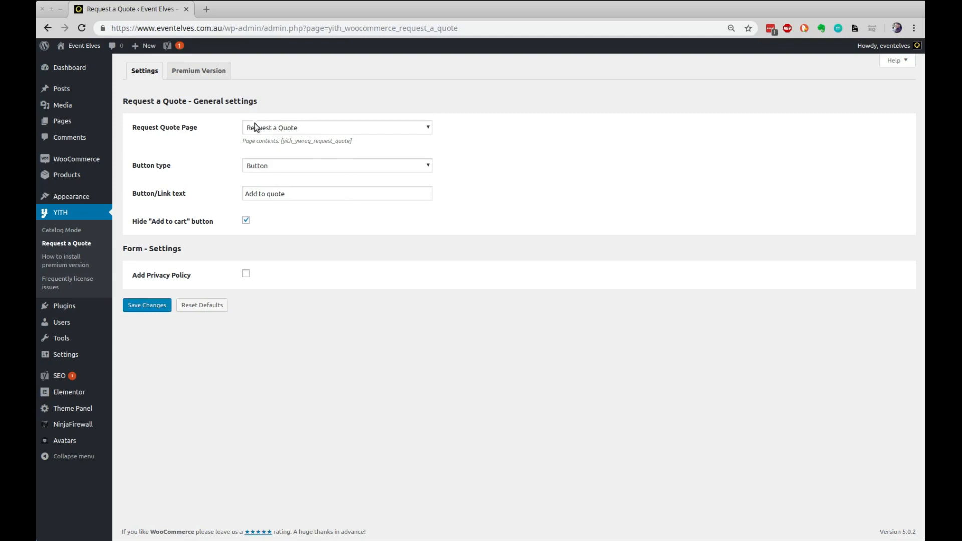
{"action": "left_click", "coordinate": [308, 131]}
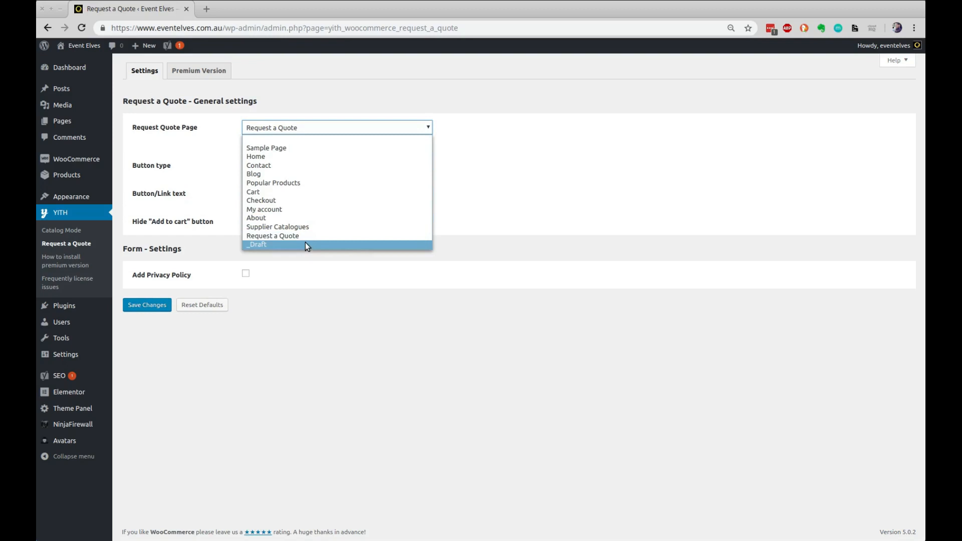
{"action": "left_click", "coordinate": [444, 199]}
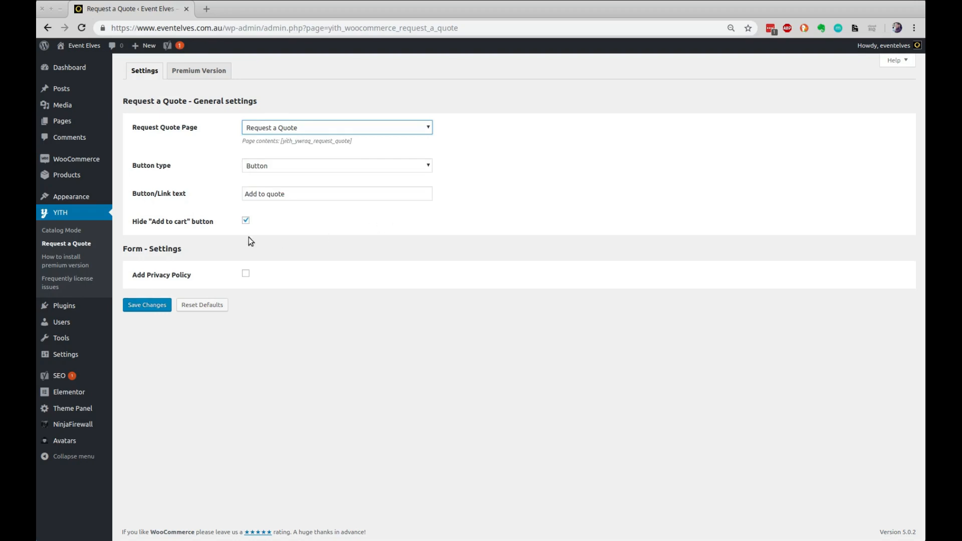
Open the Request a Quote page for editing and place the cursor after its [yith_ywraq_request_quote] shortcode
{"action": "left_click", "coordinate": [74, 128]}
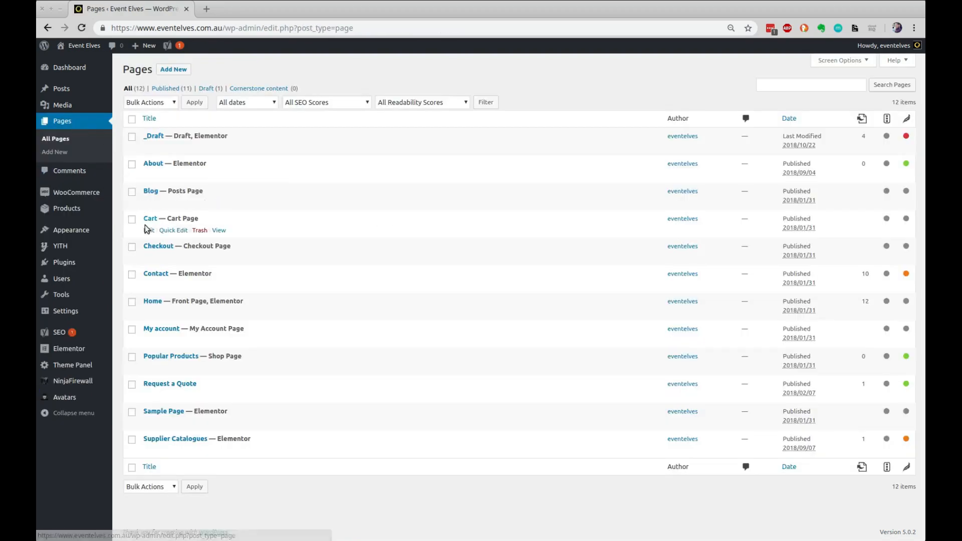
{"action": "left_click", "coordinate": [164, 383]}
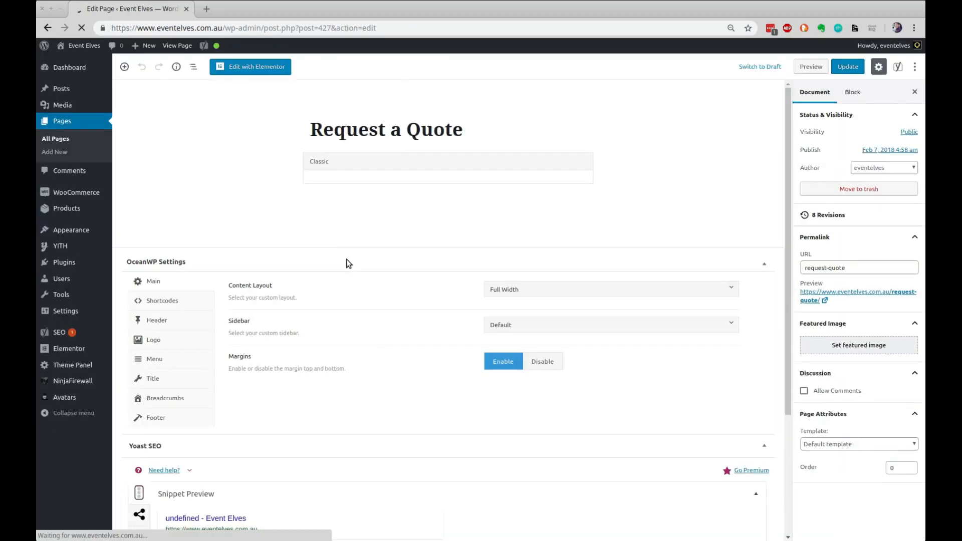
{"action": "scroll", "coordinate": [416, 228], "scroll_direction": "down", "scroll_amount": 1}
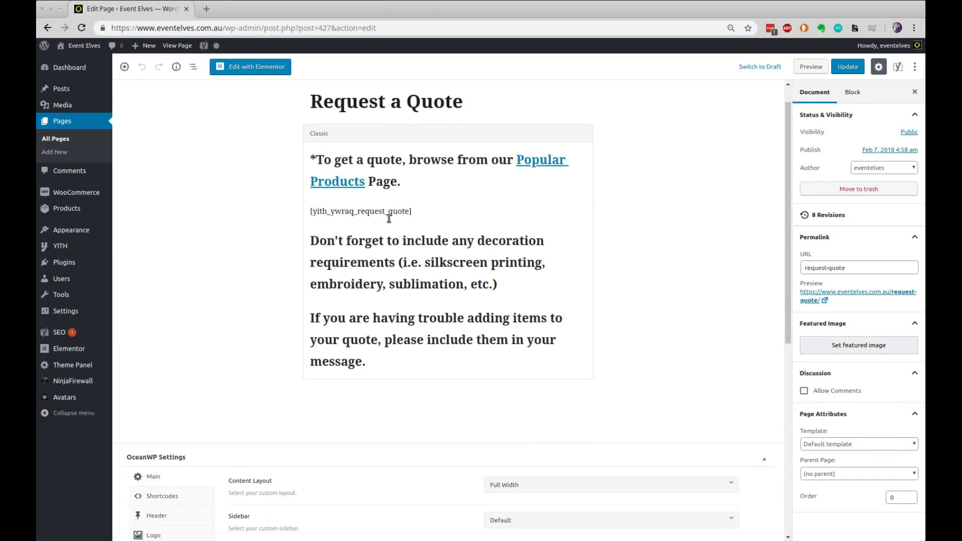
{"action": "left_click_drag", "start_coordinate": [413, 213], "coordinate": [417, 245]}
{"action": "left_click", "coordinate": [328, 243]}
{"action": "left_click", "coordinate": [417, 245]}
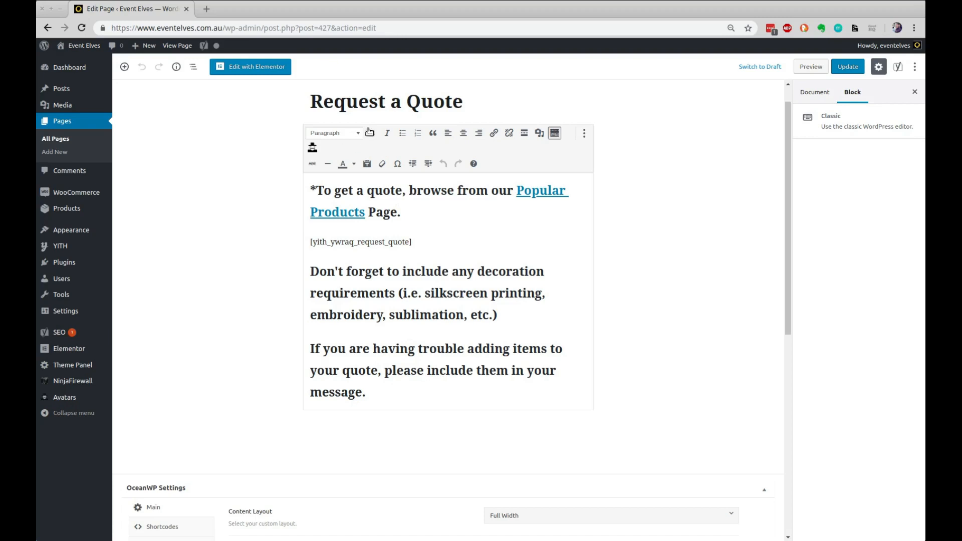
Switch to the storefront's My Quote page and remove both the Nimbus Umbrella and the Oasis Drink Bottle from the list
{"action": "key", "text": "alt+Tab"}
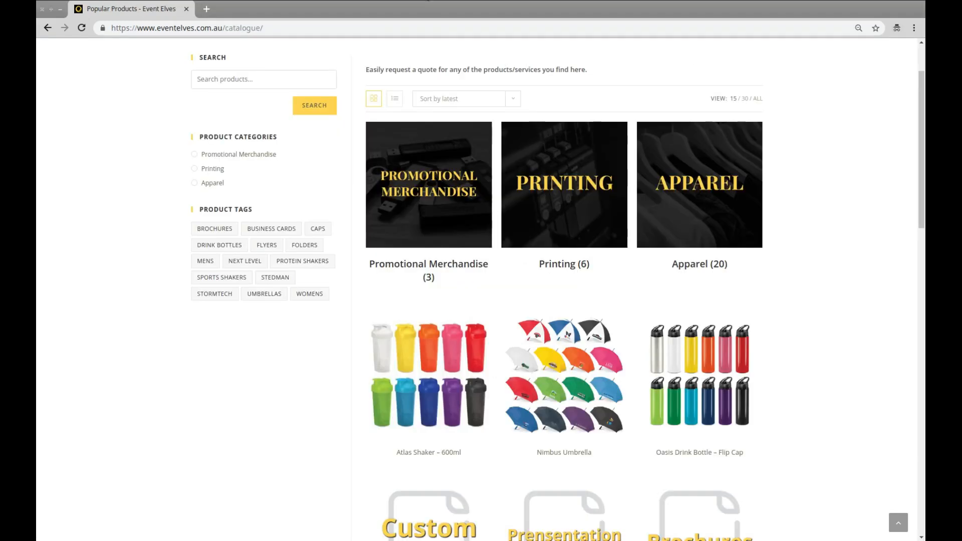
{"action": "scroll", "coordinate": [613, 97], "scroll_direction": "up", "scroll_amount": 2}
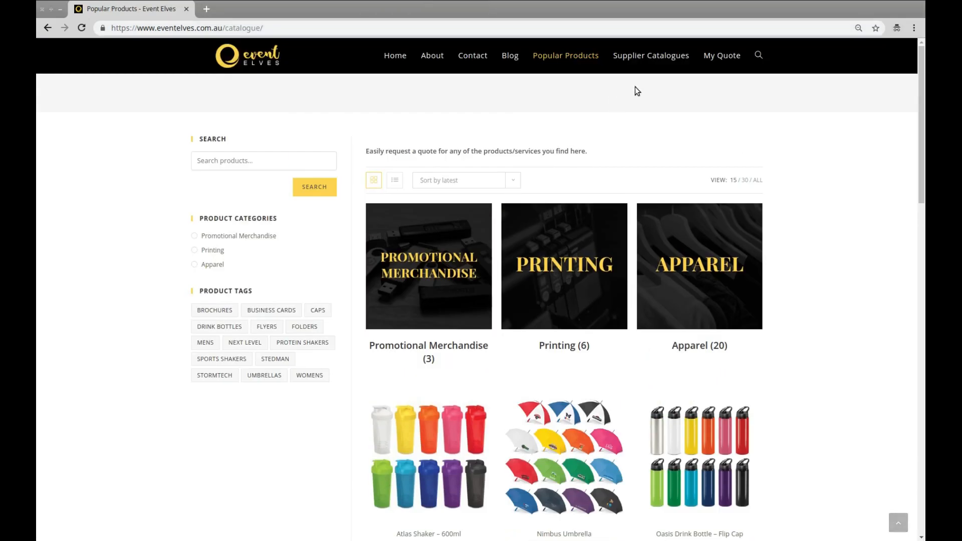
{"action": "left_click", "coordinate": [709, 56]}
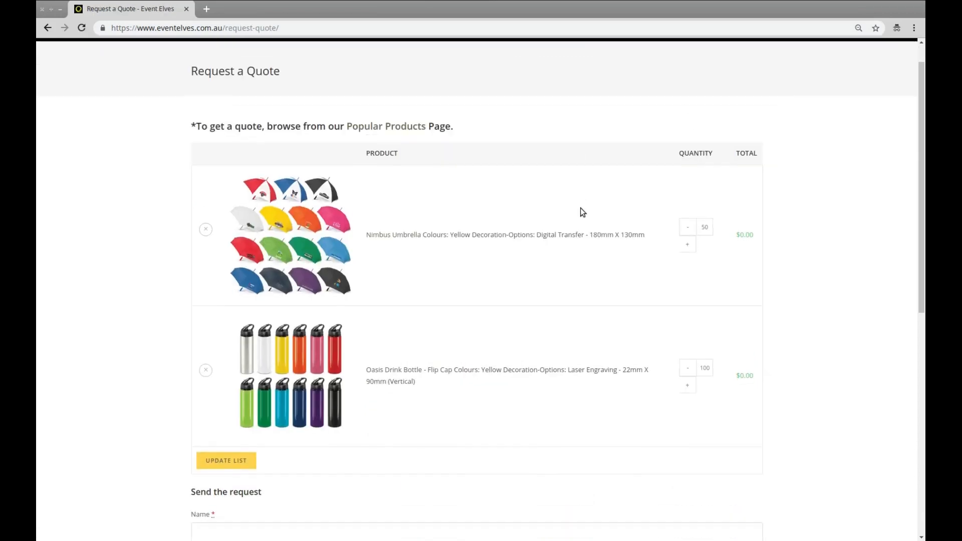
{"action": "left_click", "coordinate": [206, 222]}
{"action": "left_click", "coordinate": [206, 222]}
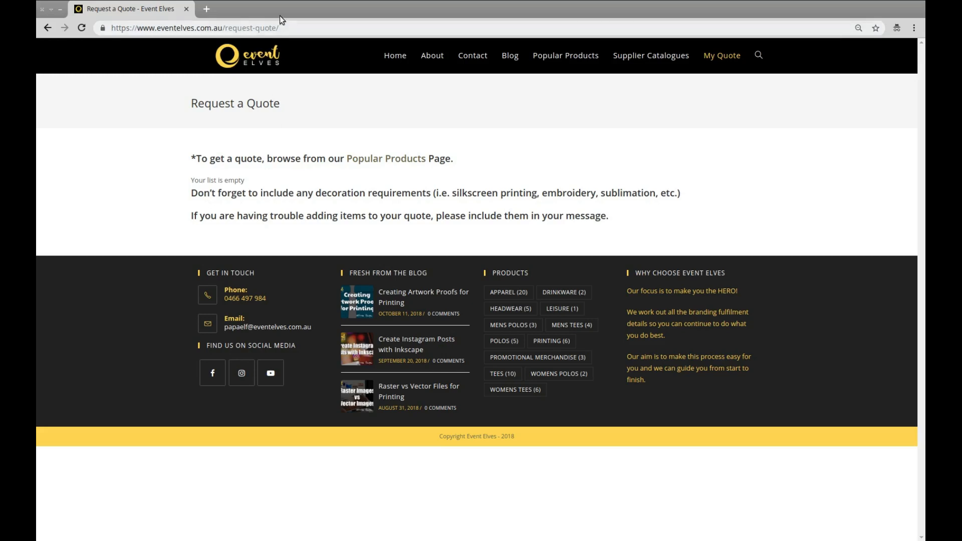
Return to the WordPress admin and examine the installed themes for the active one
{"action": "key", "text": "alt+Tab"}
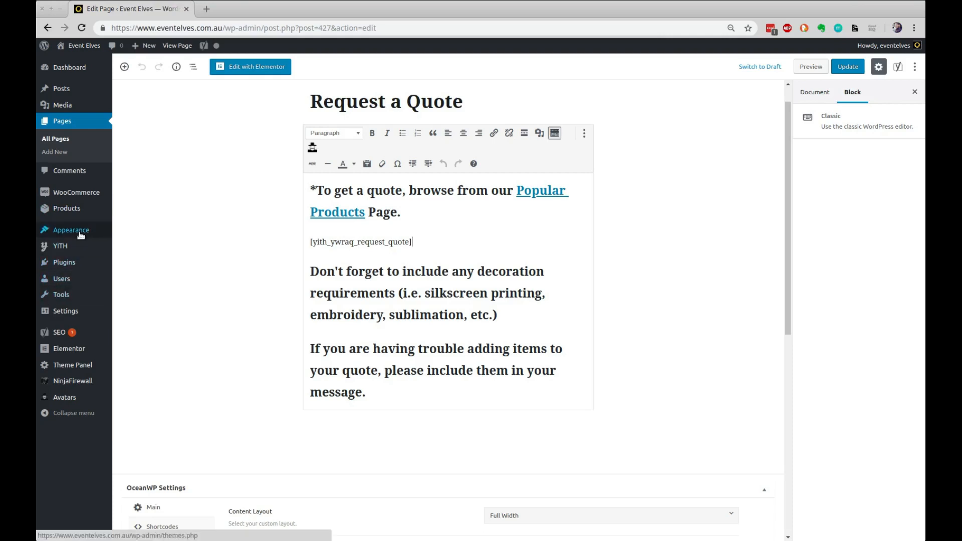
{"action": "mouse_move", "coordinate": [95, 229]}
{"action": "left_click", "coordinate": [127, 232]}
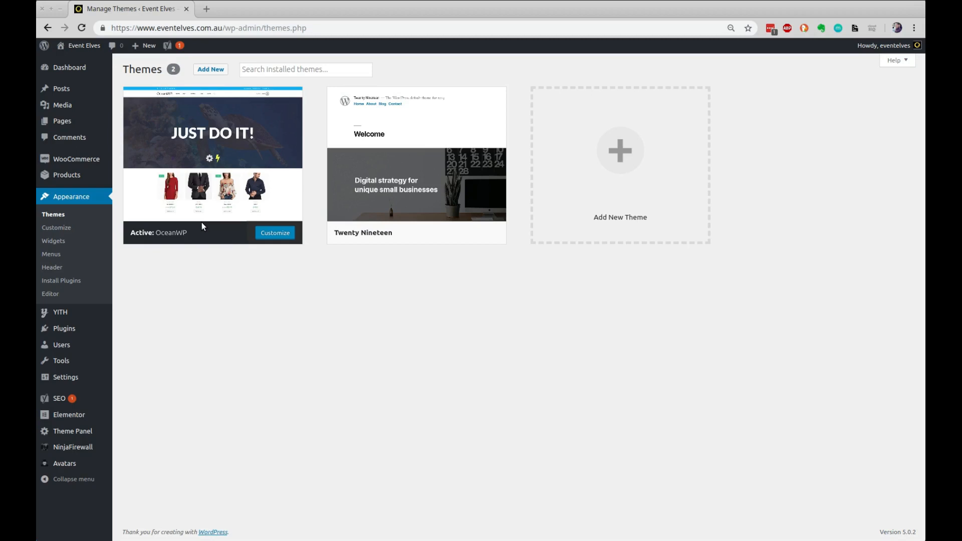
{"action": "mouse_move", "coordinate": [203, 236]}
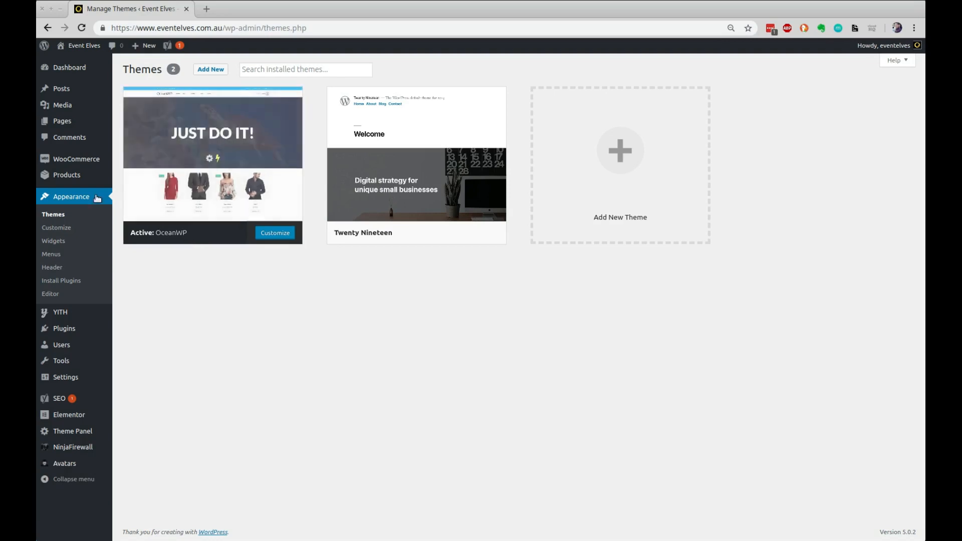
Display all WooCommerce products, view the shaker image 113111-0.jpg in the image viewer, and minimise the viewer
{"action": "mouse_move", "coordinate": [75, 180]}
{"action": "left_click", "coordinate": [75, 180]}
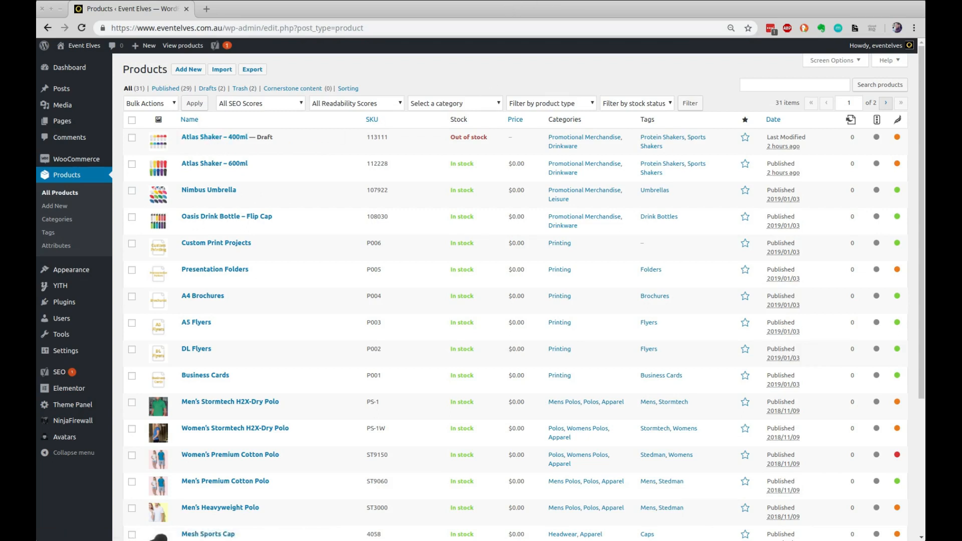
{"action": "key", "text": "alt+Tab"}
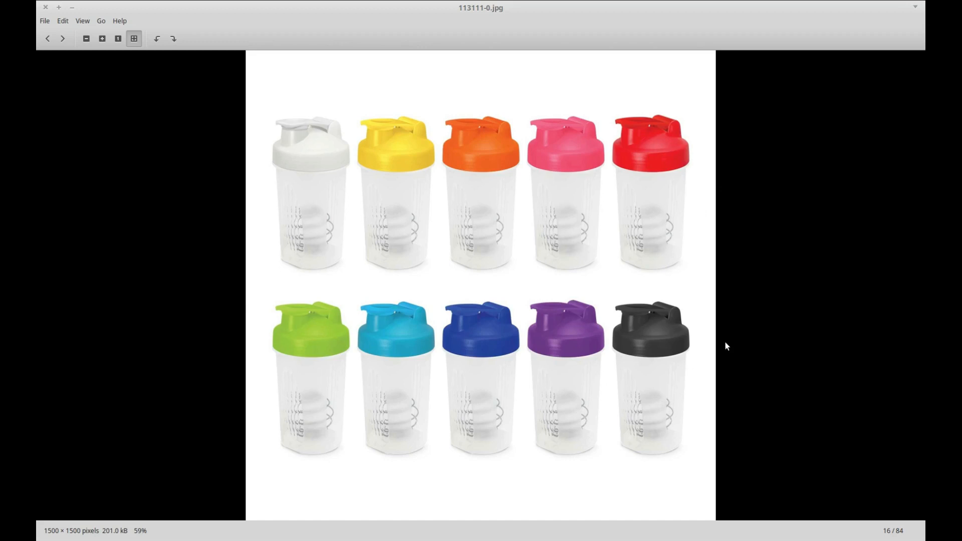
{"action": "left_click", "coordinate": [71, 8]}
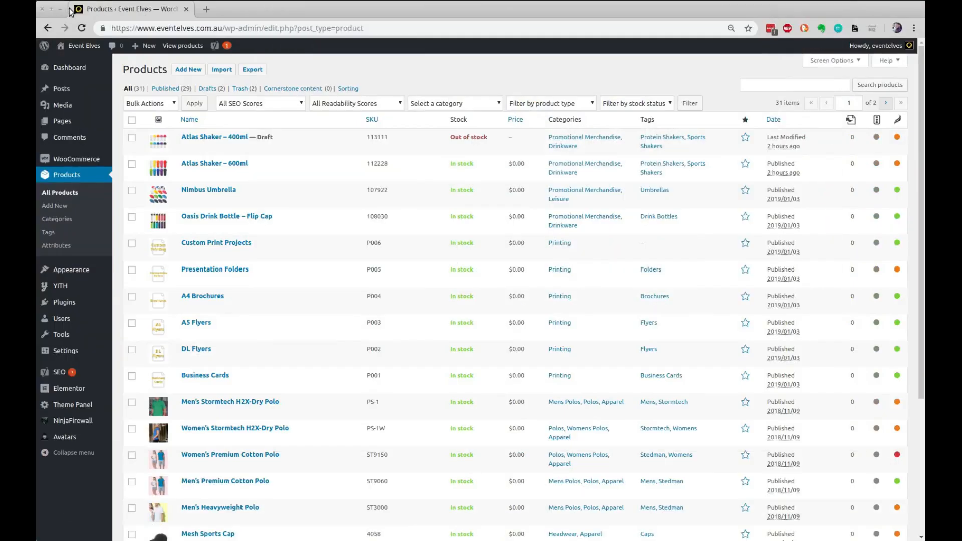
Open the draft product Atlas Shaker – 400ml for editing and go down to its product data
{"action": "left_click", "coordinate": [209, 139]}
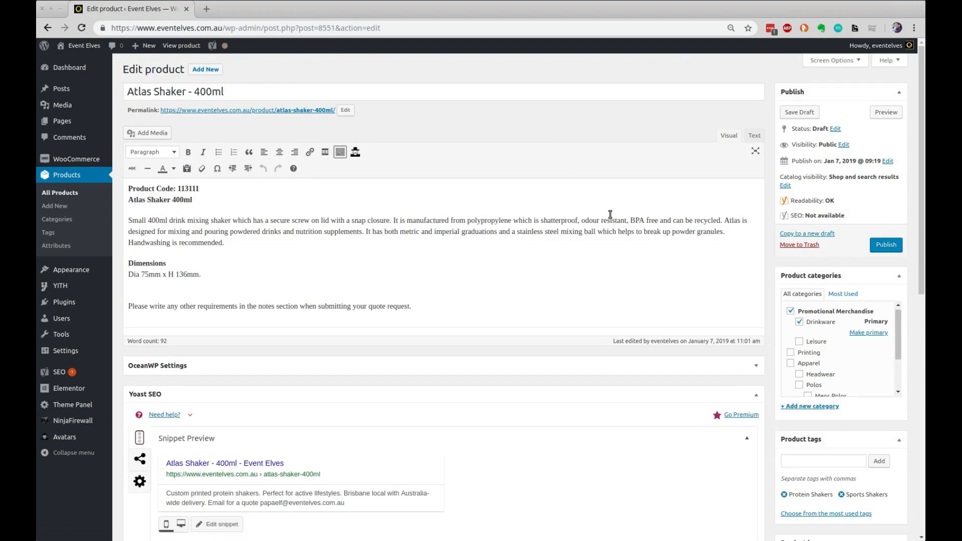
{"action": "scroll", "coordinate": [611, 215], "scroll_direction": "down", "scroll_amount": 3}
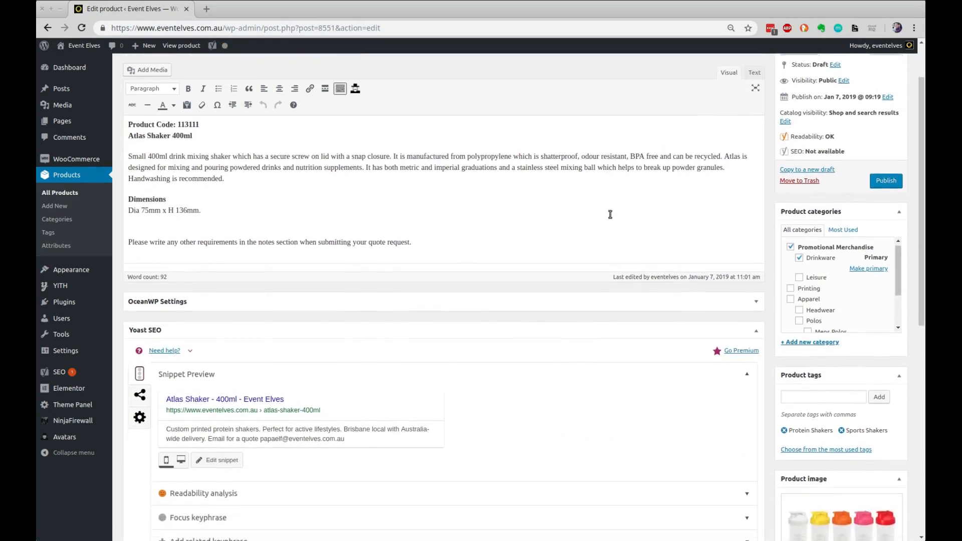
{"action": "scroll", "coordinate": [610, 214], "scroll_direction": "down", "scroll_amount": 6}
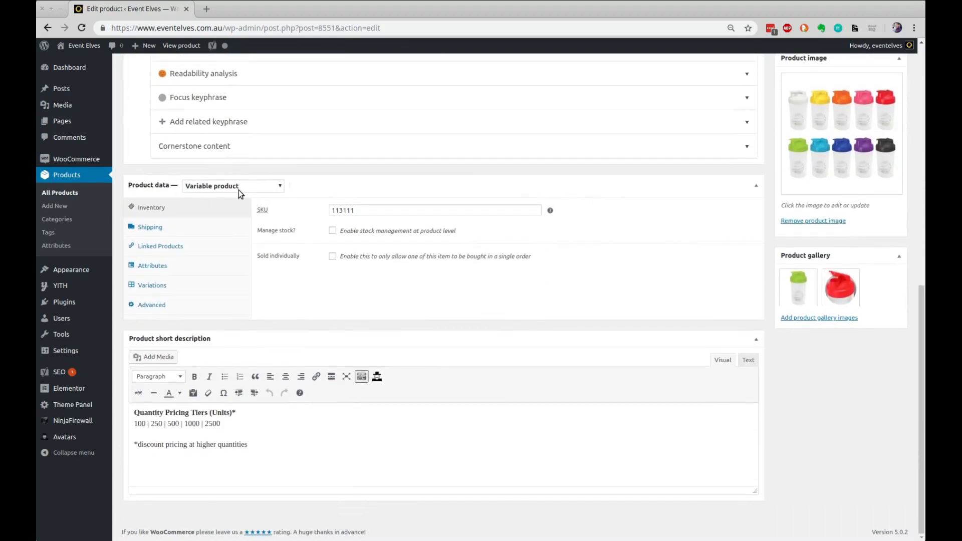
Switch the product type to Simple product and set it back to Variable product
{"action": "left_click", "coordinate": [260, 188]}
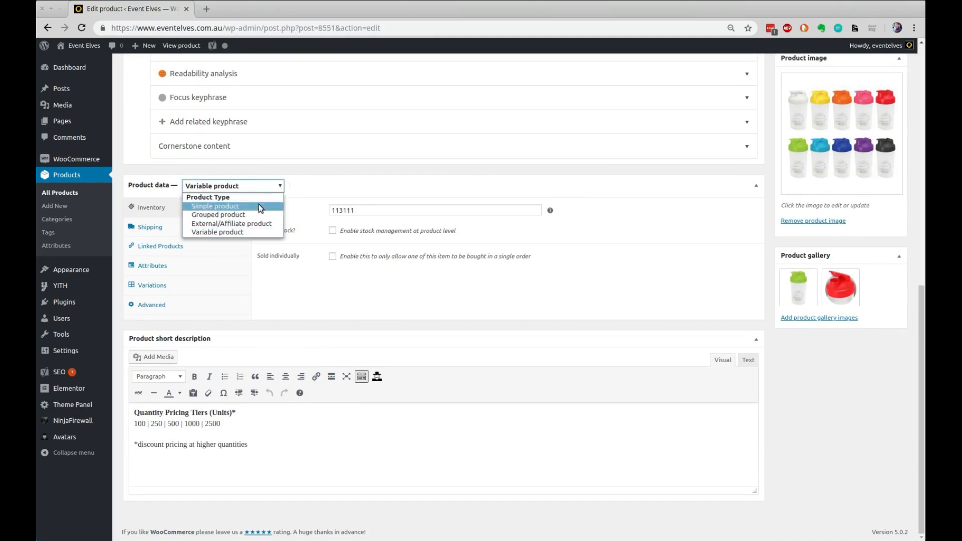
{"action": "left_click", "coordinate": [258, 203]}
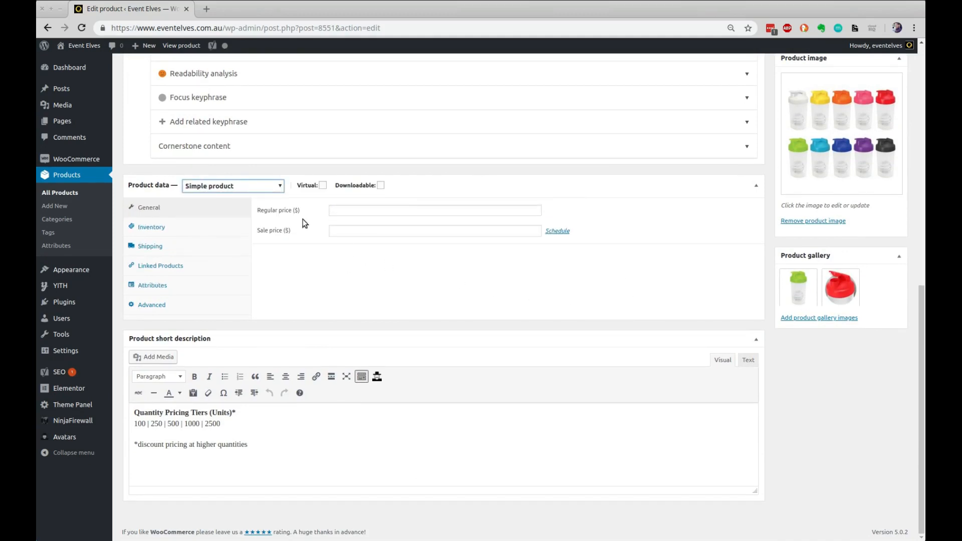
{"action": "left_click", "coordinate": [277, 190]}
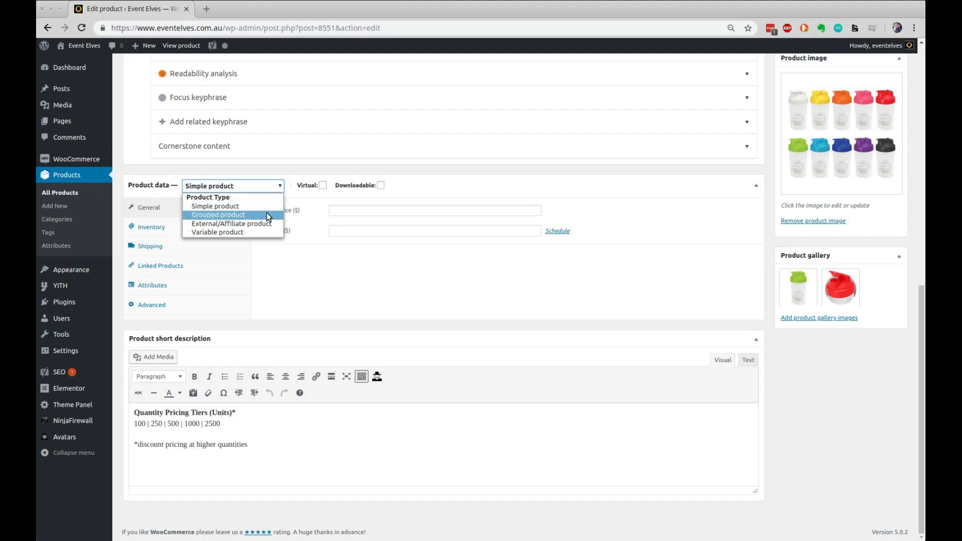
{"action": "left_click", "coordinate": [261, 233]}
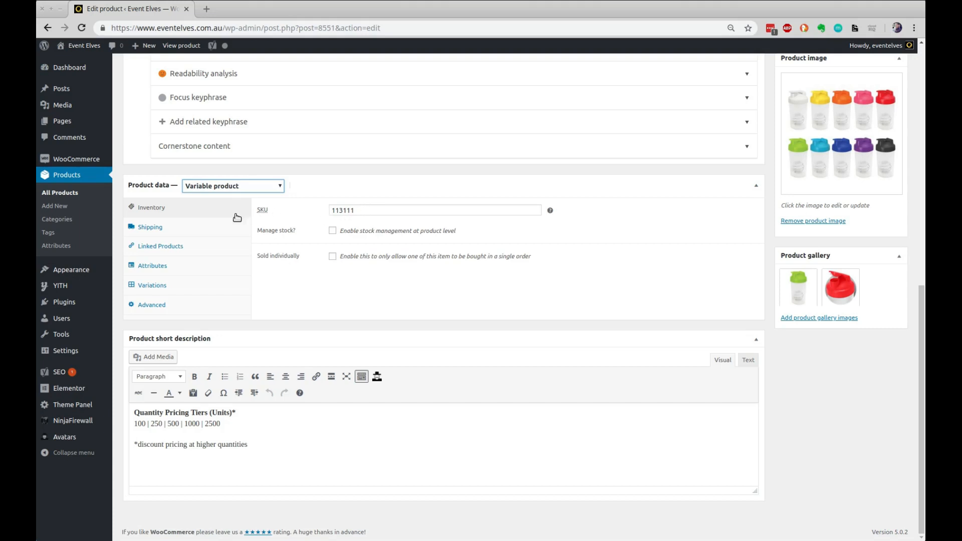
Review the Atlas Shaker's shipping settings, linked products and attributes in its product data
{"action": "left_click", "coordinate": [201, 231]}
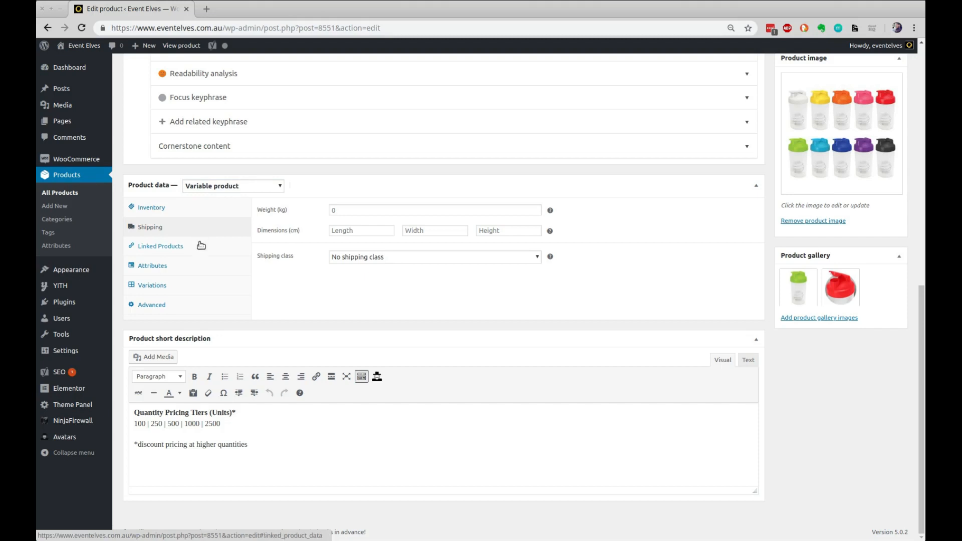
{"action": "left_click", "coordinate": [200, 248]}
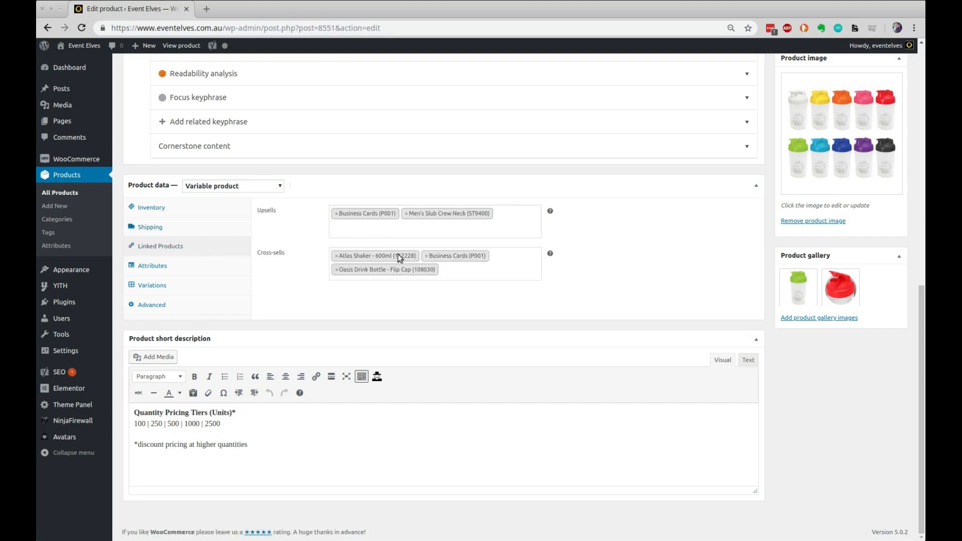
{"action": "left_click", "coordinate": [193, 268]}
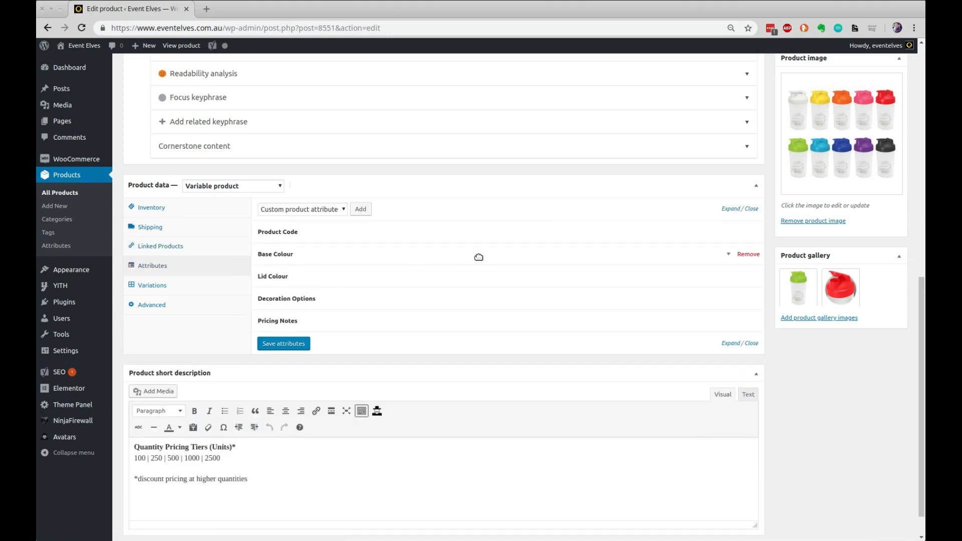
{"action": "scroll", "coordinate": [479, 257], "scroll_direction": "down", "scroll_amount": 1}
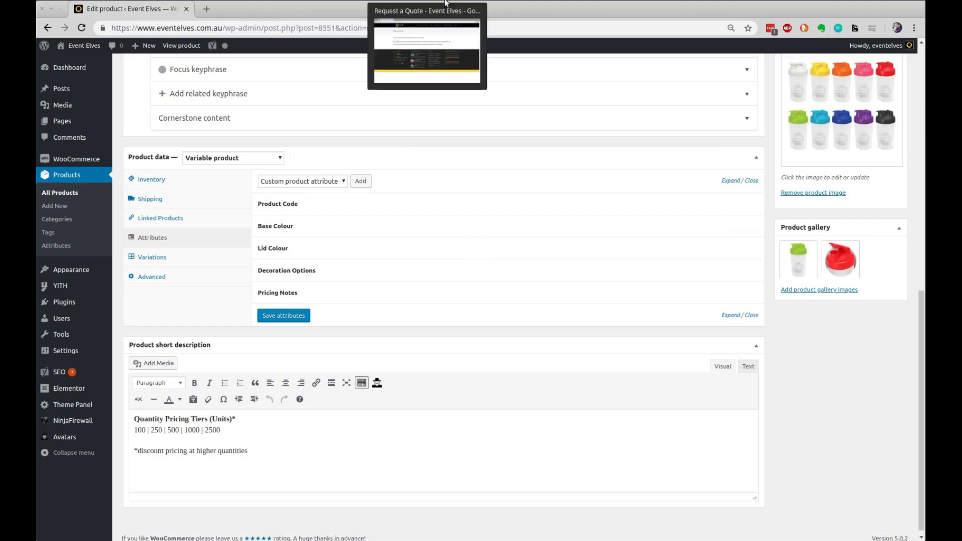
Switch to the storefront catalogue, open the Atlas Shaker – 600ml page, and examine its options and additional information
{"action": "left_click", "coordinate": [446, 4]}
{"action": "left_click", "coordinate": [566, 55]}
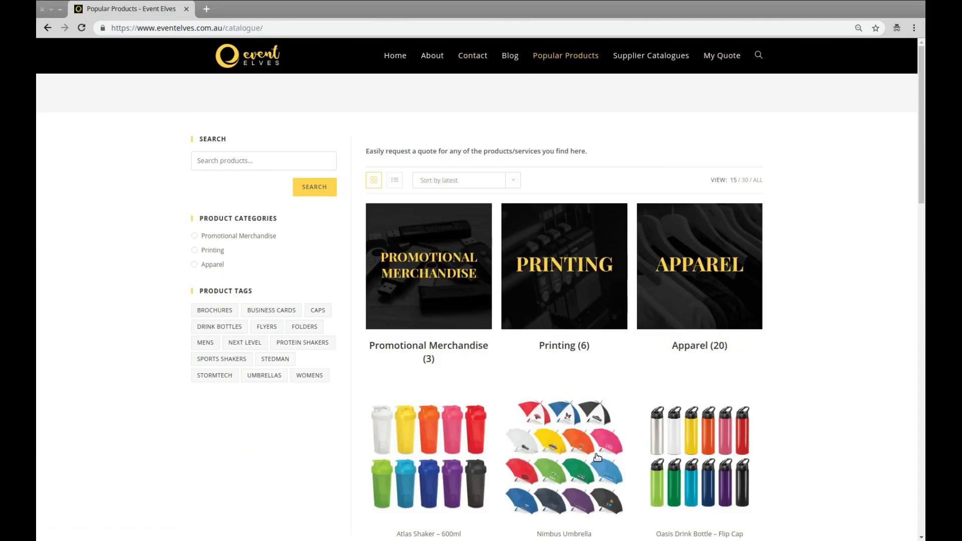
{"action": "left_click", "coordinate": [455, 449]}
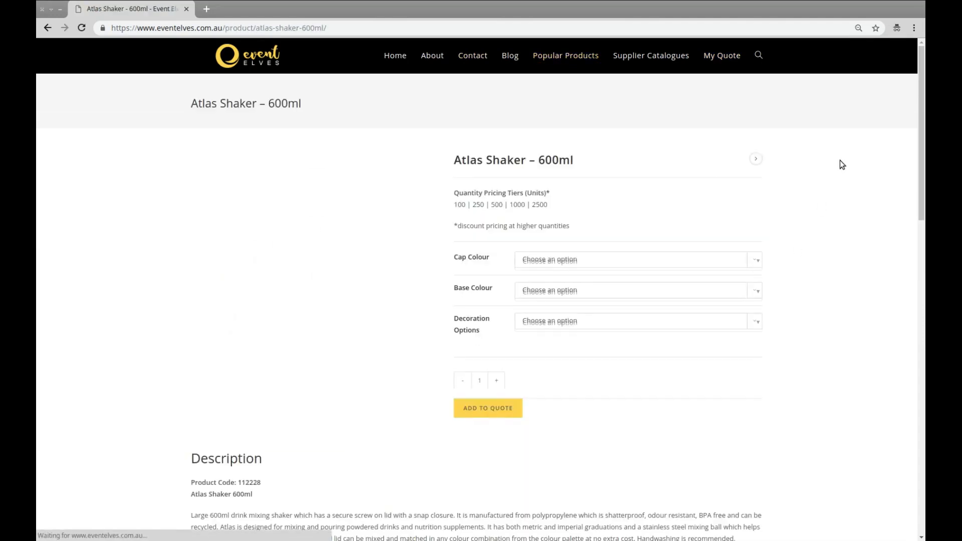
{"action": "scroll", "coordinate": [822, 220], "scroll_direction": "down", "scroll_amount": 4}
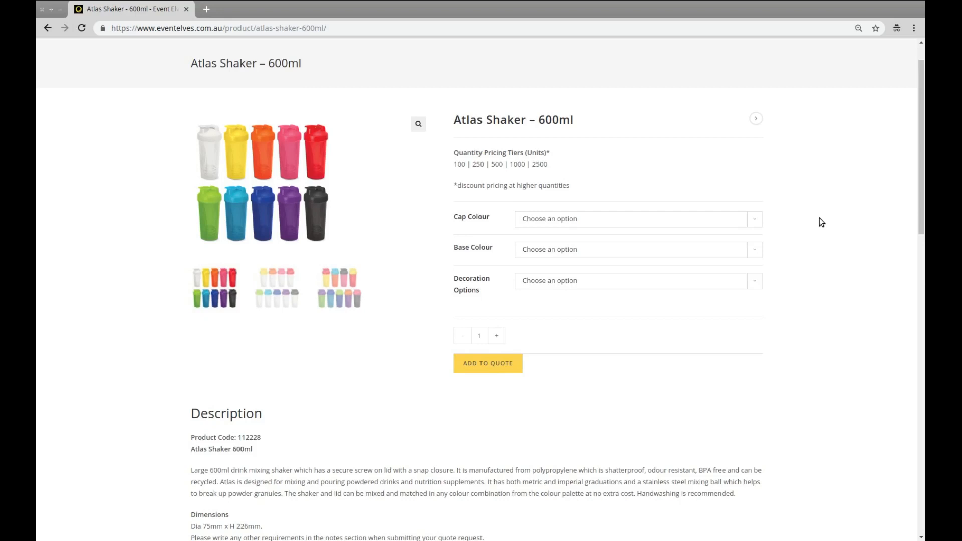
{"action": "scroll", "coordinate": [821, 222], "scroll_direction": "down", "scroll_amount": 4}
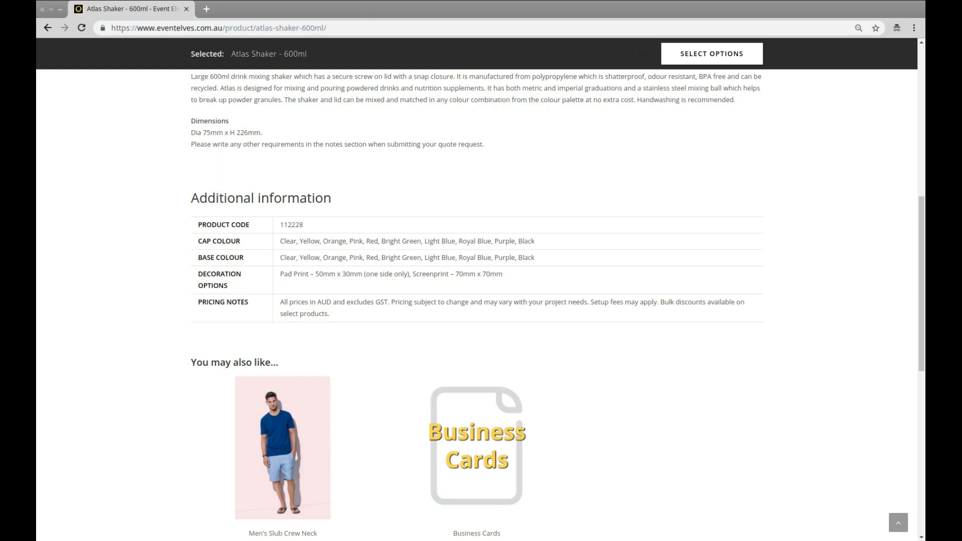
Return to the Atlas Shaker – 400ml editor and expand the Product Code attribute to inspect it, then collapse it
{"action": "key", "text": "alt+Tab"}
{"action": "left_click", "coordinate": [318, 208]}
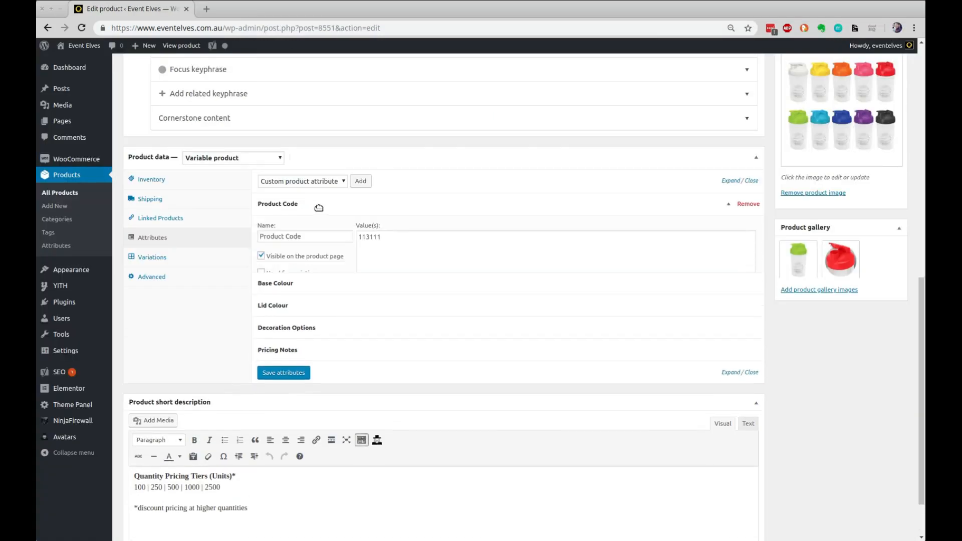
{"action": "left_click", "coordinate": [373, 205]}
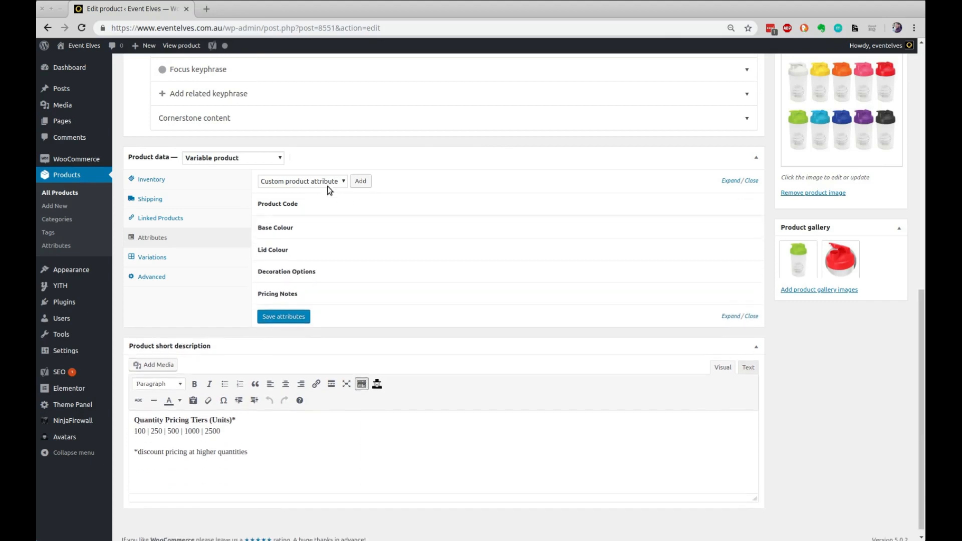
Add a custom product attribute named asdf and remove it again
{"action": "left_click", "coordinate": [361, 182]}
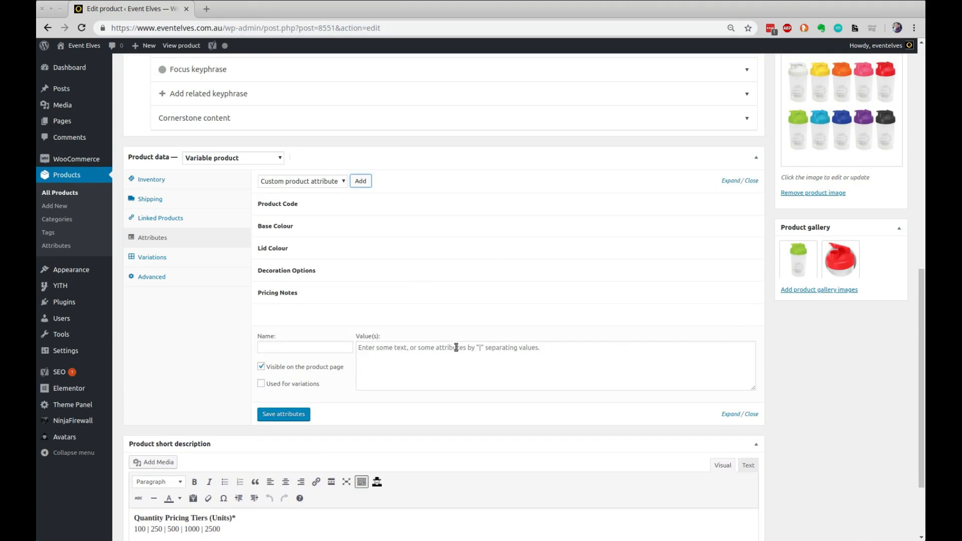
{"action": "left_click", "coordinate": [401, 404]}
{"action": "left_click", "coordinate": [334, 346]}
{"action": "left_click", "coordinate": [329, 347]}
{"action": "type", "text": "asdf"}
{"action": "left_click", "coordinate": [666, 355]}
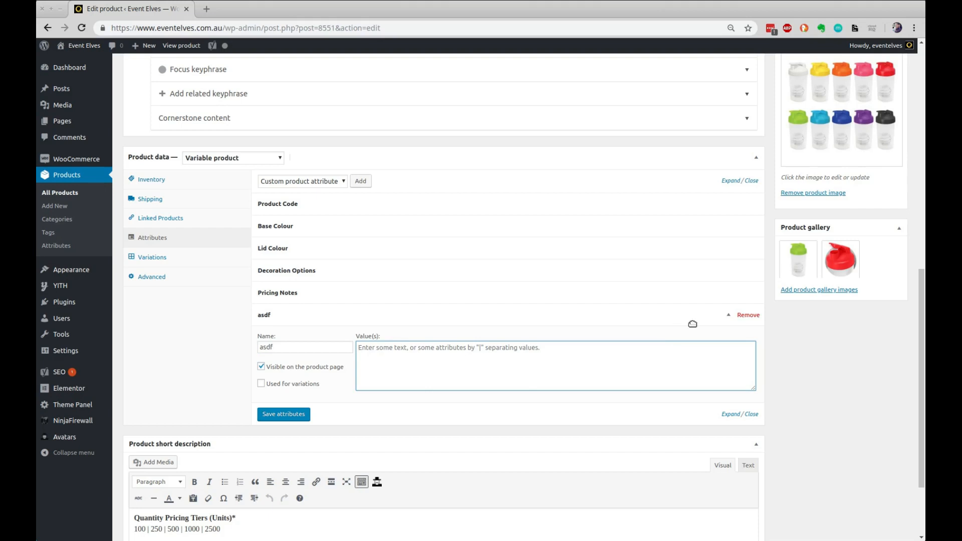
{"action": "left_click", "coordinate": [748, 315]}
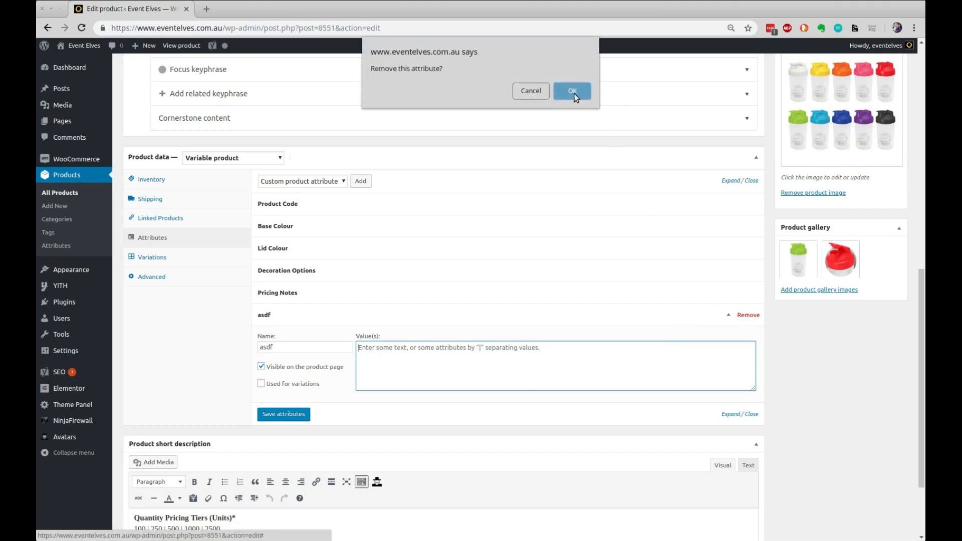
{"action": "left_click", "coordinate": [574, 90]}
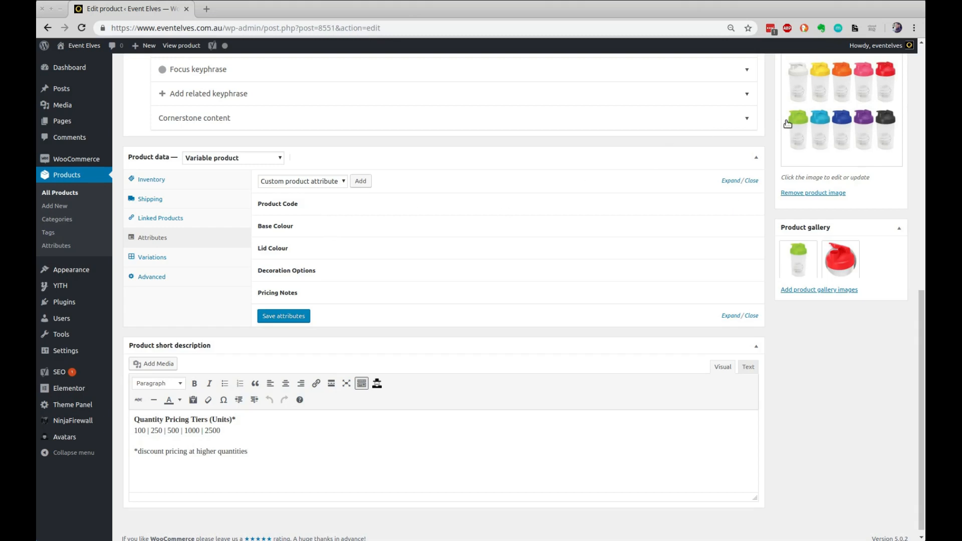
Examine the values and visibility and variation settings of the Product Code, Base Colour, Lid Colour, Decoration Options and Pricing Notes attributes
{"action": "left_click", "coordinate": [329, 203]}
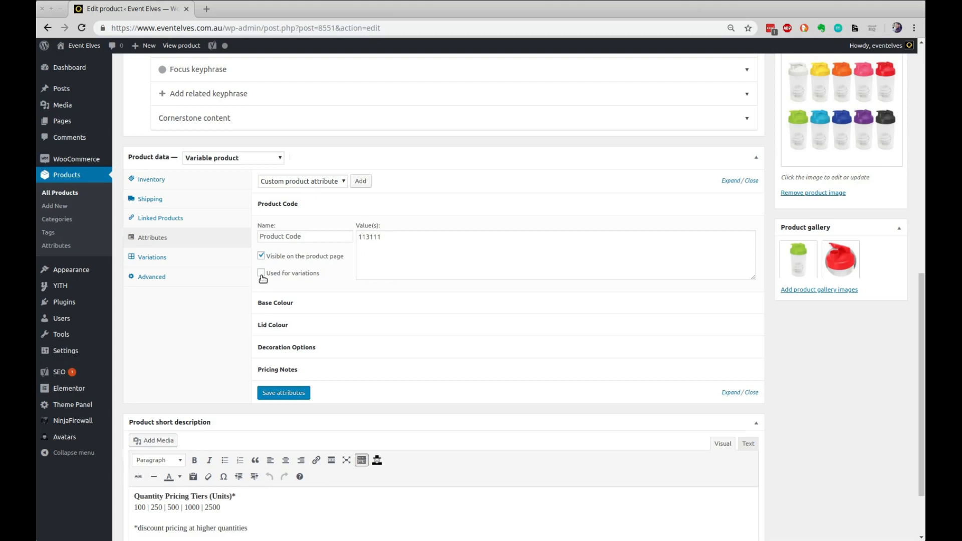
{"action": "left_click", "coordinate": [341, 209]}
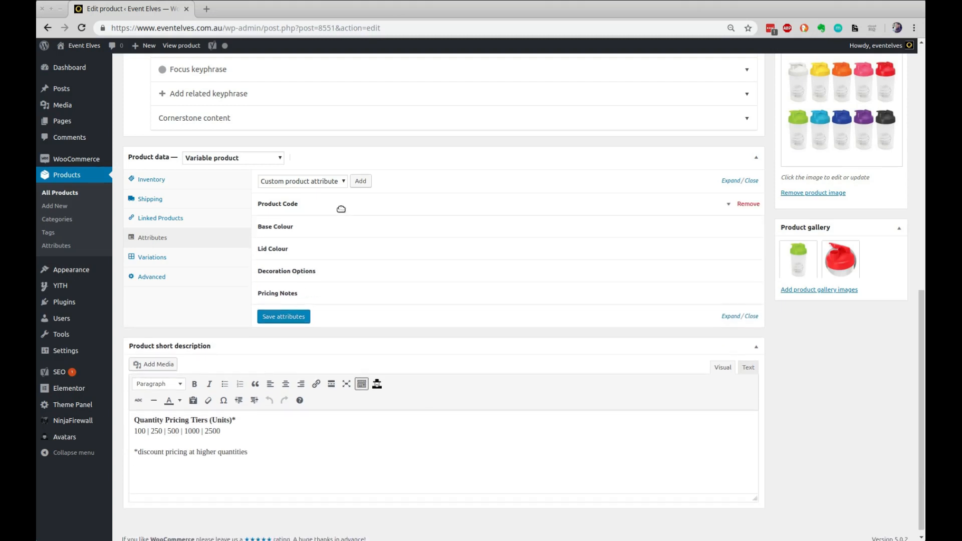
{"action": "left_click", "coordinate": [326, 226]}
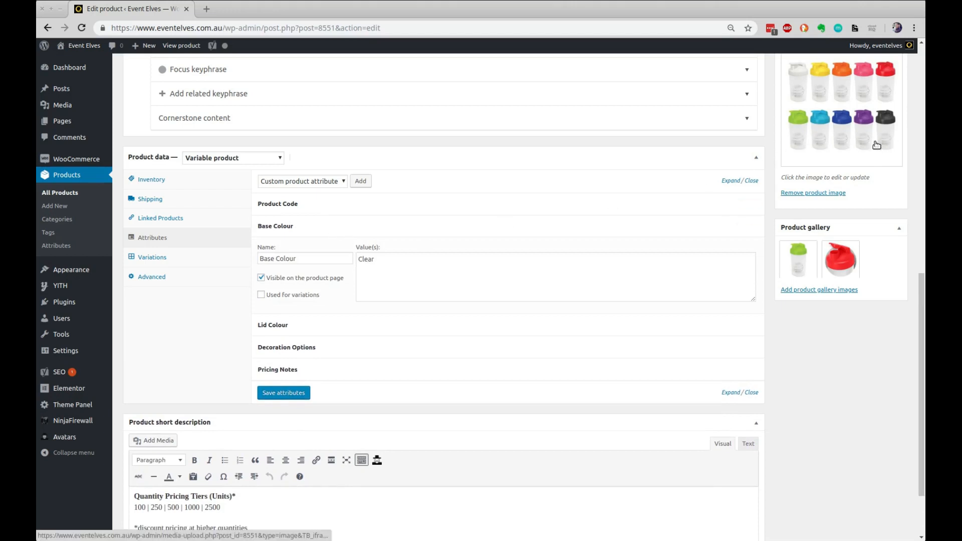
{"action": "left_click", "coordinate": [323, 227]}
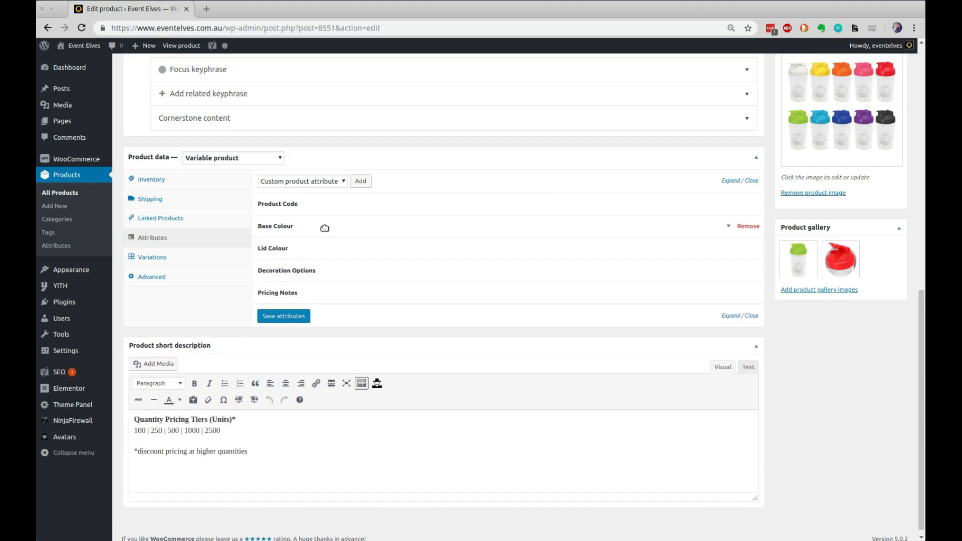
{"action": "left_click", "coordinate": [320, 253]}
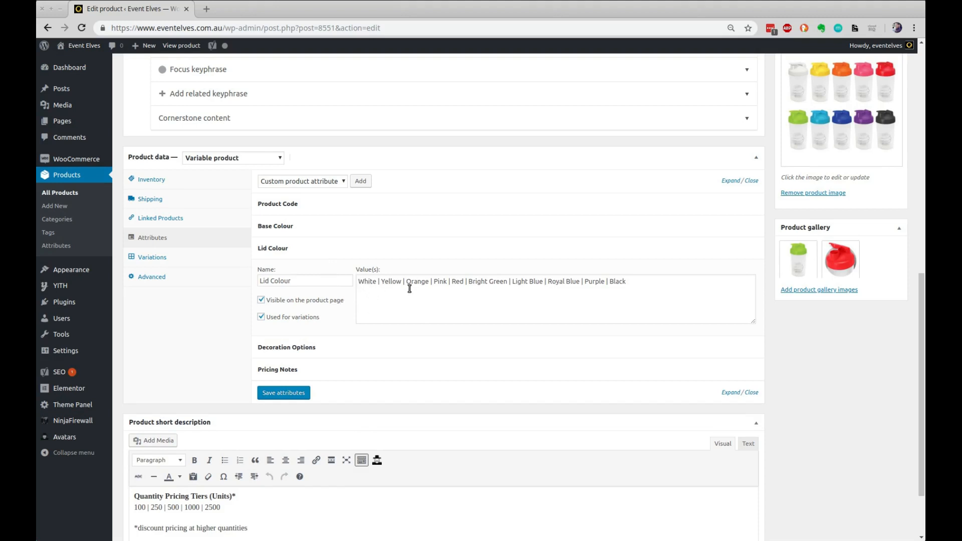
{"action": "left_click", "coordinate": [380, 283]}
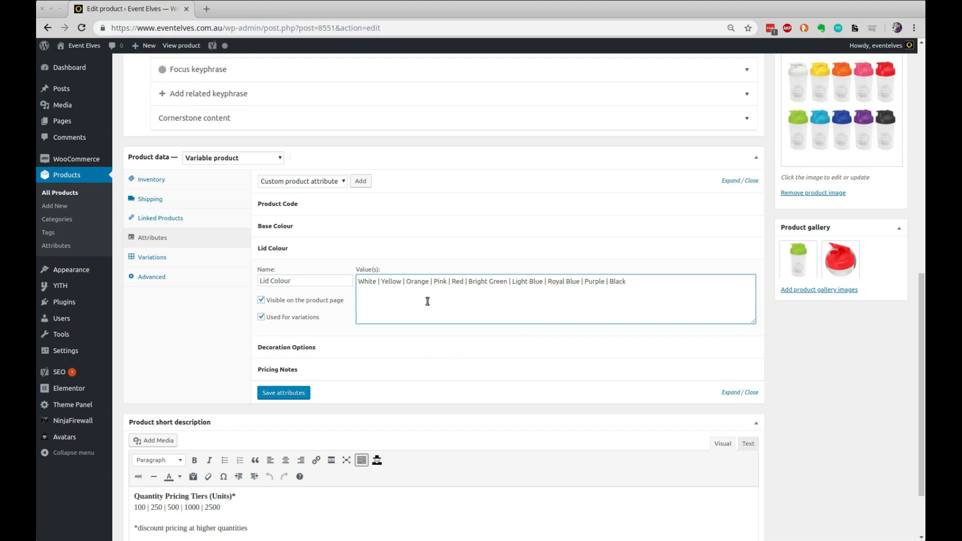
{"action": "left_click", "coordinate": [317, 249]}
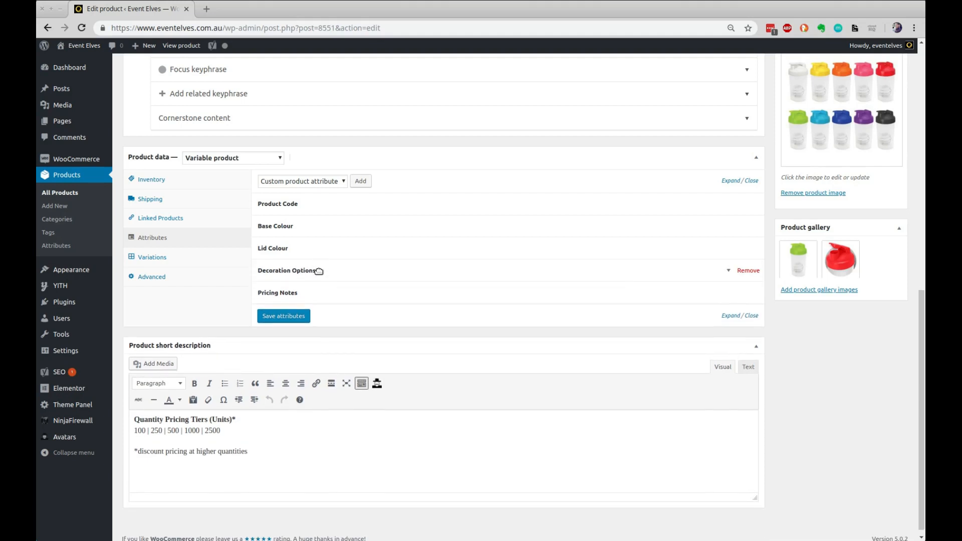
{"action": "left_click", "coordinate": [319, 271]}
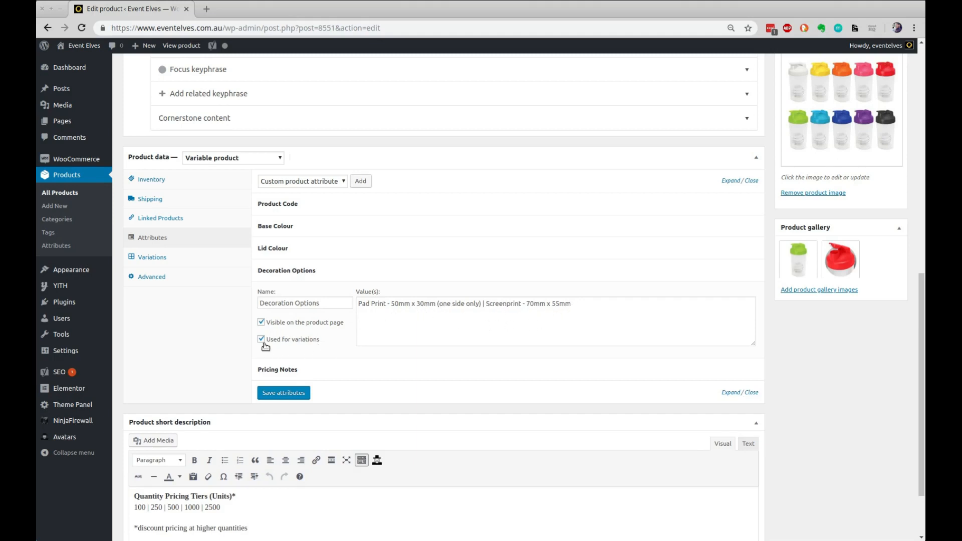
{"action": "left_click", "coordinate": [328, 276]}
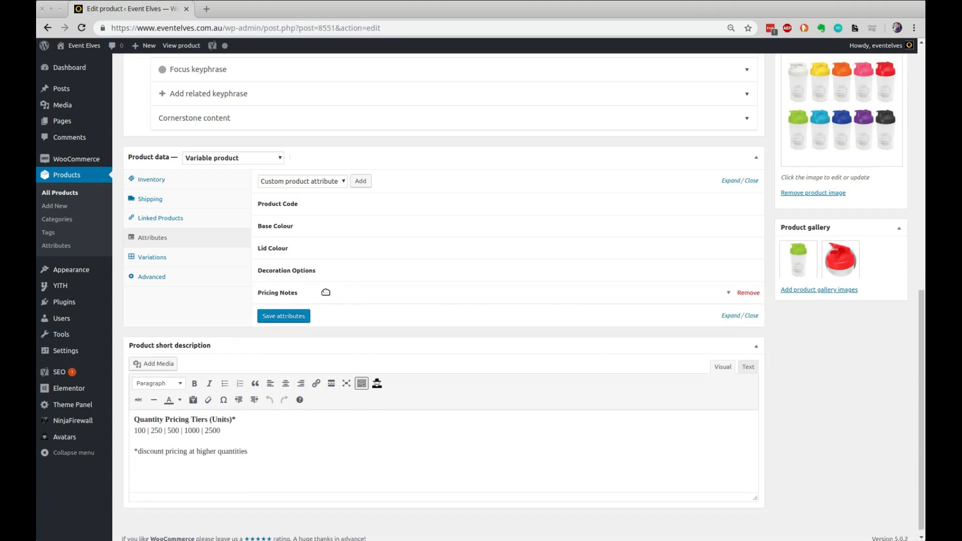
{"action": "left_click", "coordinate": [326, 292]}
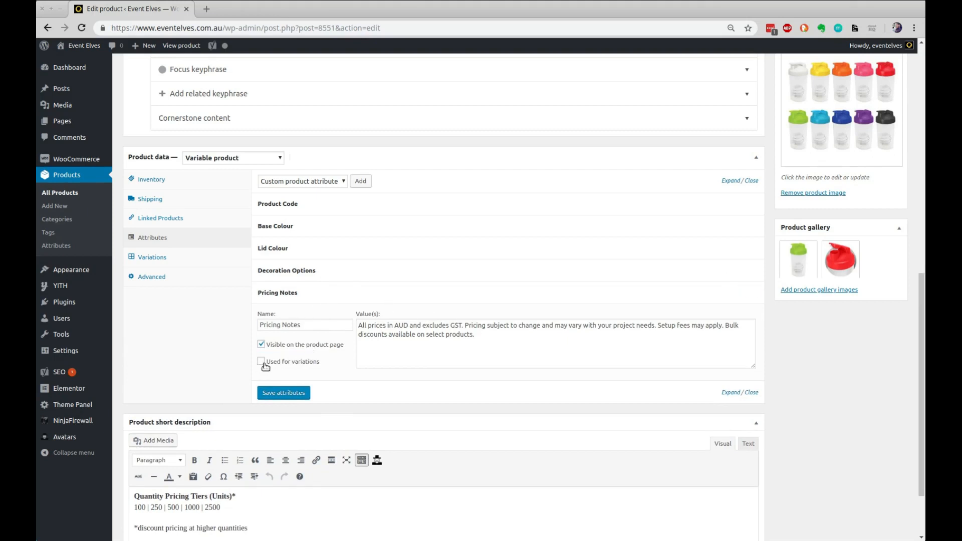
{"action": "left_click", "coordinate": [324, 293]}
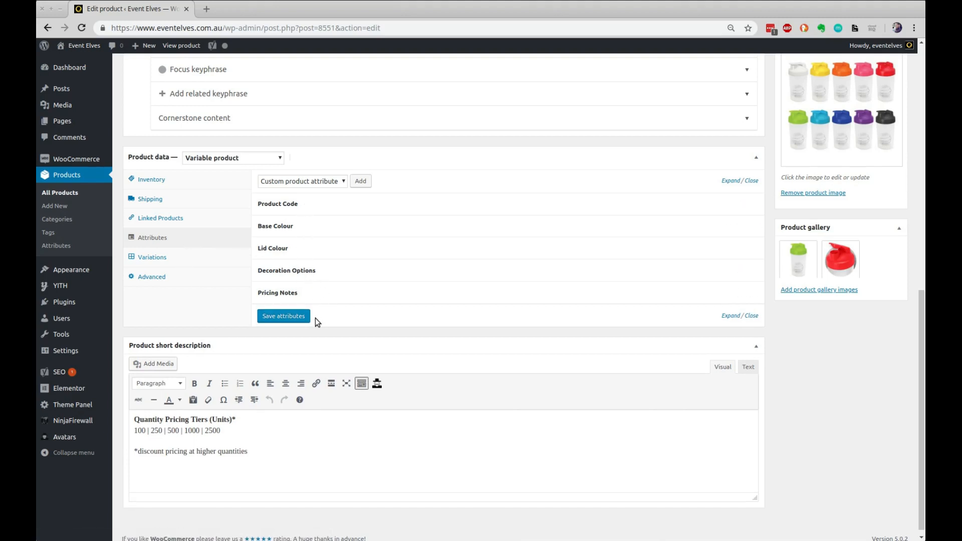
Save the product attributes and add a single variation covering any lid colour and any decoration option
{"action": "left_click", "coordinate": [294, 320]}
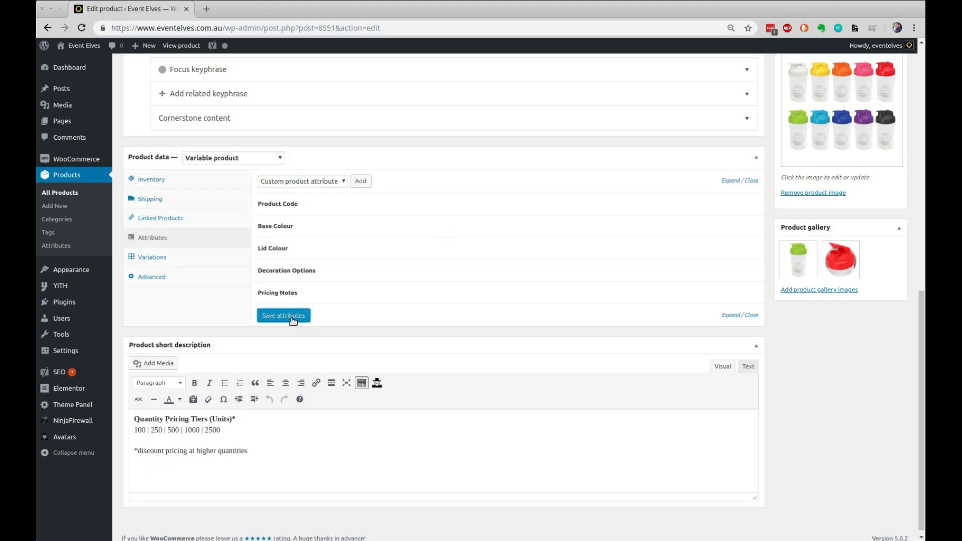
{"action": "left_click", "coordinate": [182, 264]}
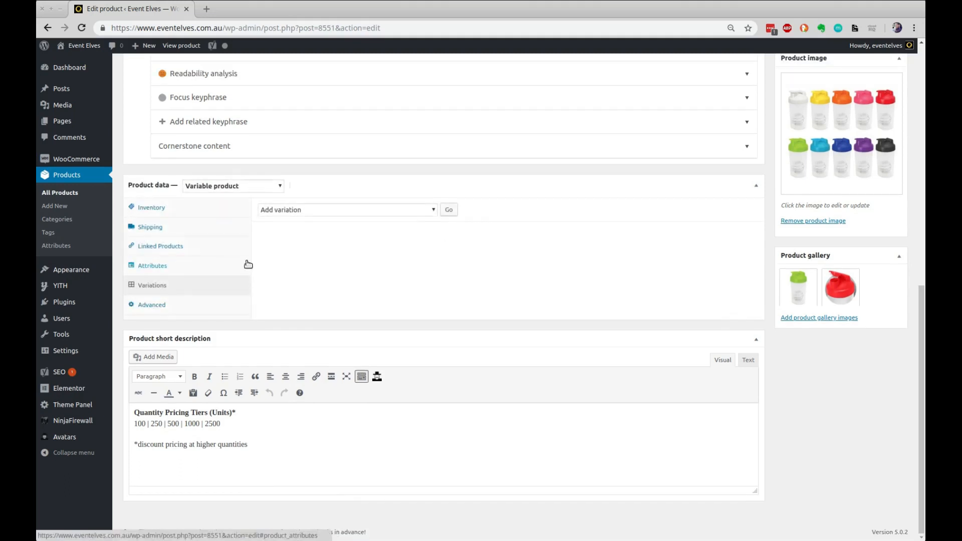
{"action": "left_click", "coordinate": [431, 211]}
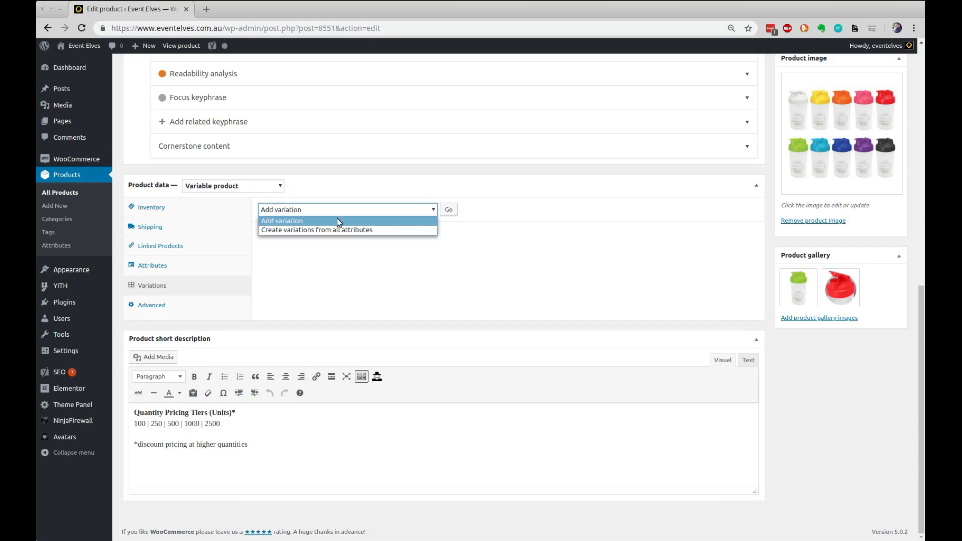
{"action": "left_click", "coordinate": [332, 221]}
{"action": "left_click", "coordinate": [449, 209]}
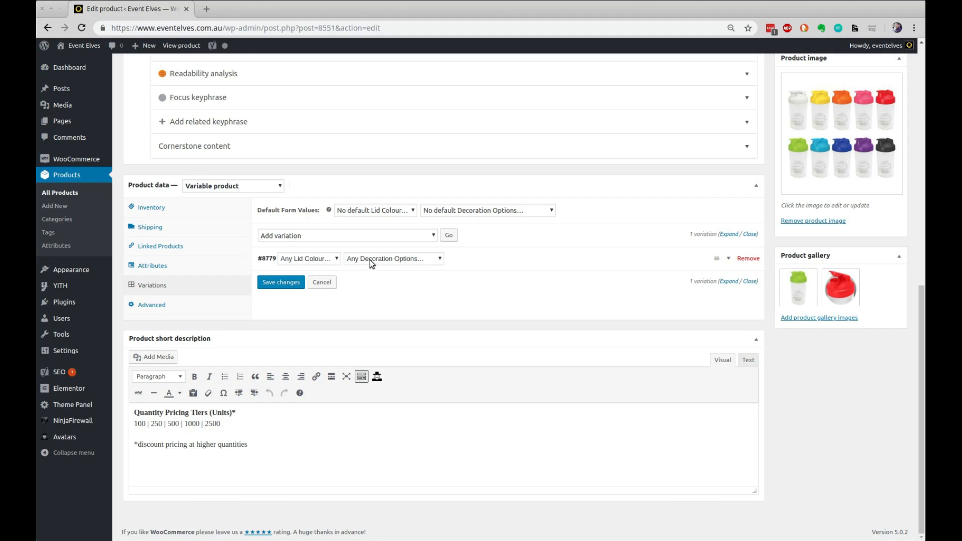
Switch to the storefront's Atlas Shaker – 600ml page and choose cap colour Clear, base colour Yellow and decoration Pad Print - 50mm x 30mm (one side only)
{"action": "mouse_move", "coordinate": [423, 1]}
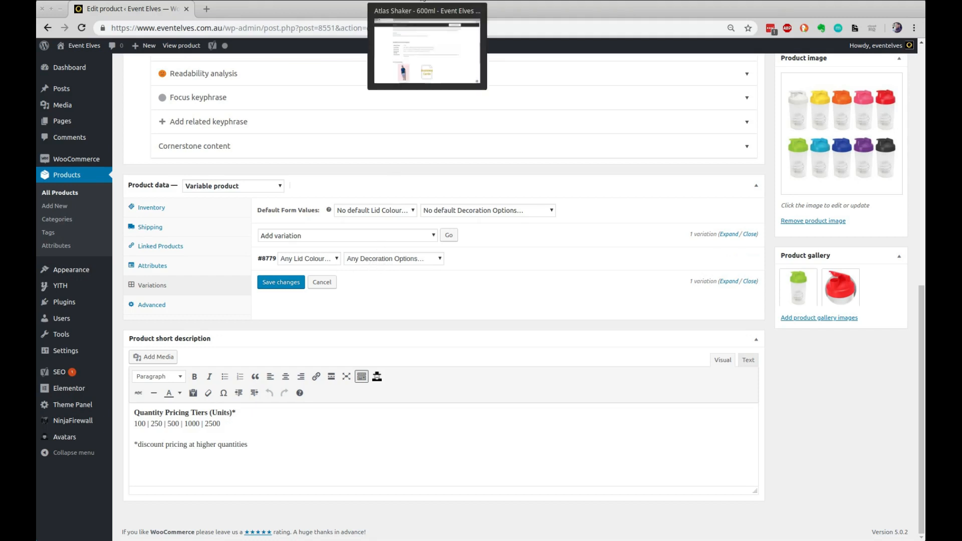
{"action": "left_click", "coordinate": [427, 50]}
{"action": "scroll", "coordinate": [560, 185], "scroll_direction": "up", "scroll_amount": 10}
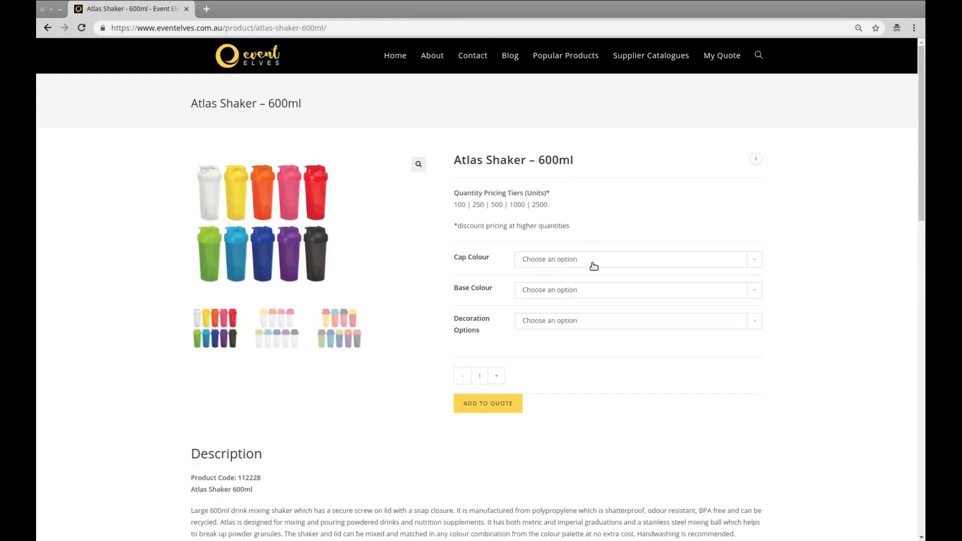
{"action": "left_click", "coordinate": [593, 263]}
{"action": "left_click", "coordinate": [593, 286]}
{"action": "left_click", "coordinate": [593, 293]}
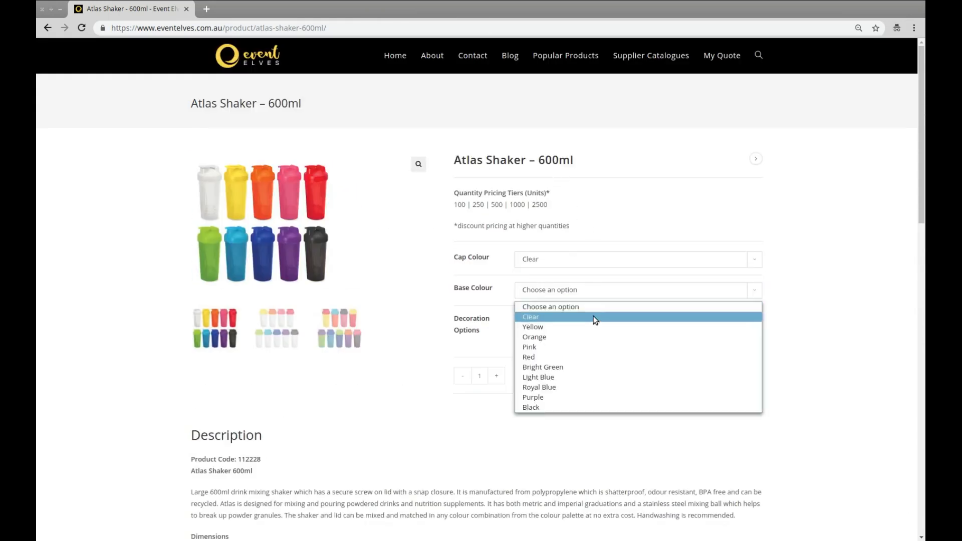
{"action": "left_click", "coordinate": [594, 325]}
{"action": "left_click", "coordinate": [591, 322]}
{"action": "left_click", "coordinate": [592, 338]}
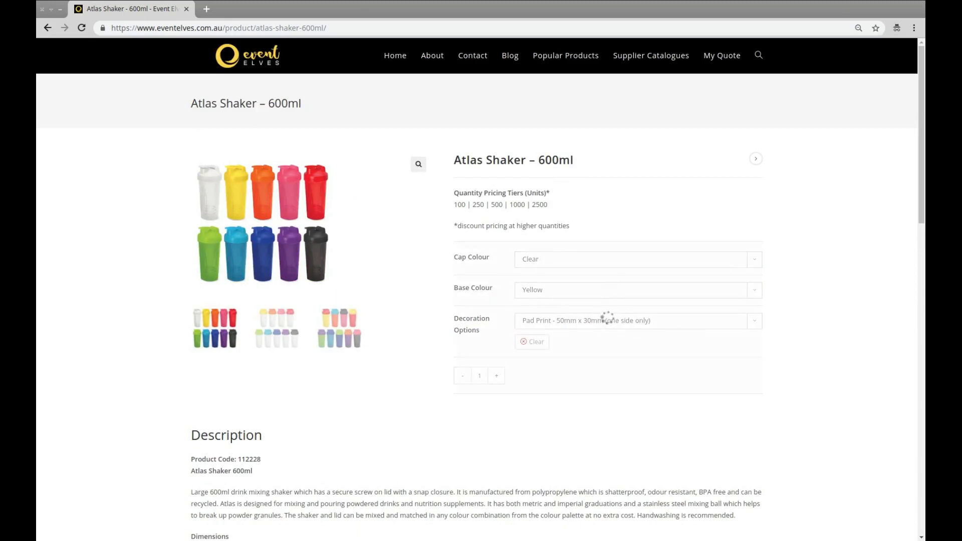
Add 50 units of the configured shaker to the quote and change the base colour to Orange
{"action": "left_click_drag", "start_coordinate": [485, 381], "coordinate": [463, 376]}
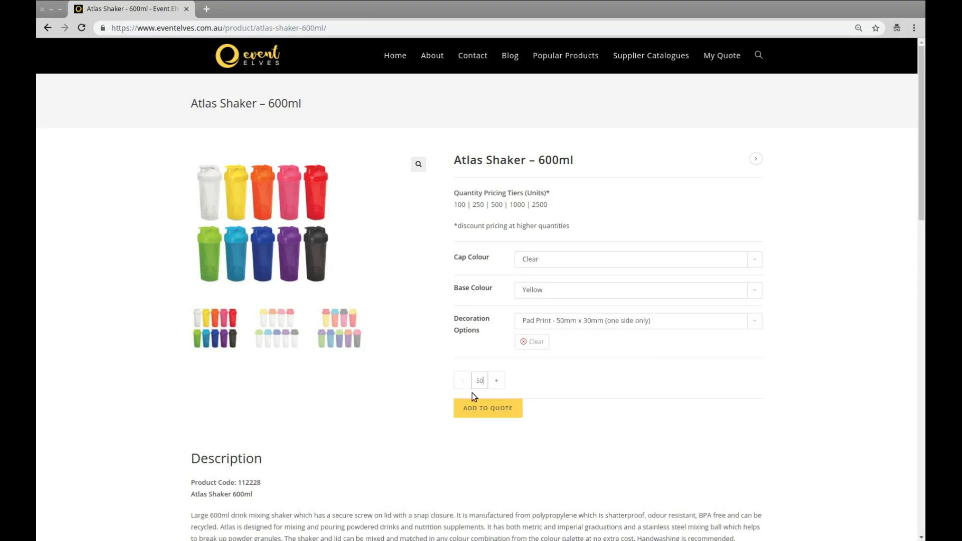
{"action": "left_click", "coordinate": [484, 407]}
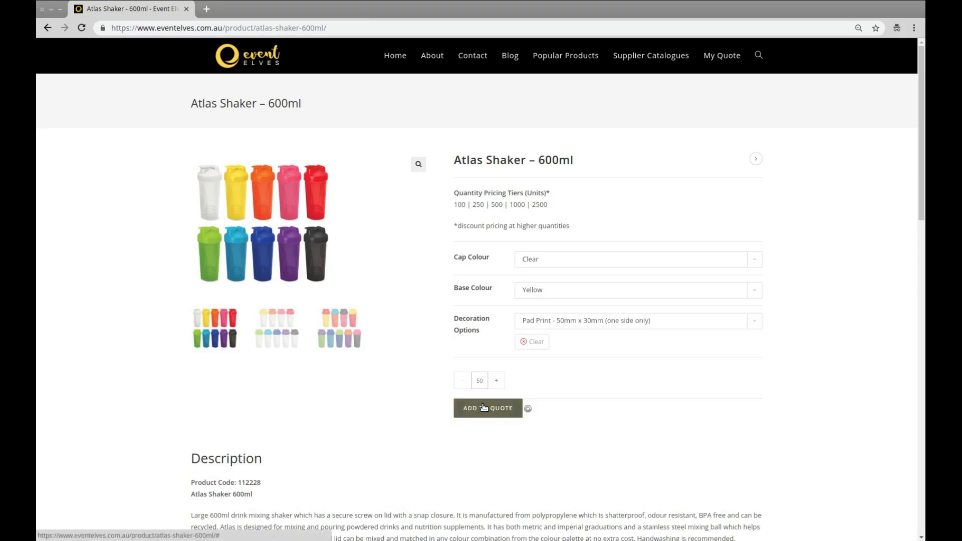
{"action": "left_click", "coordinate": [551, 291]}
{"action": "left_click", "coordinate": [549, 338]}
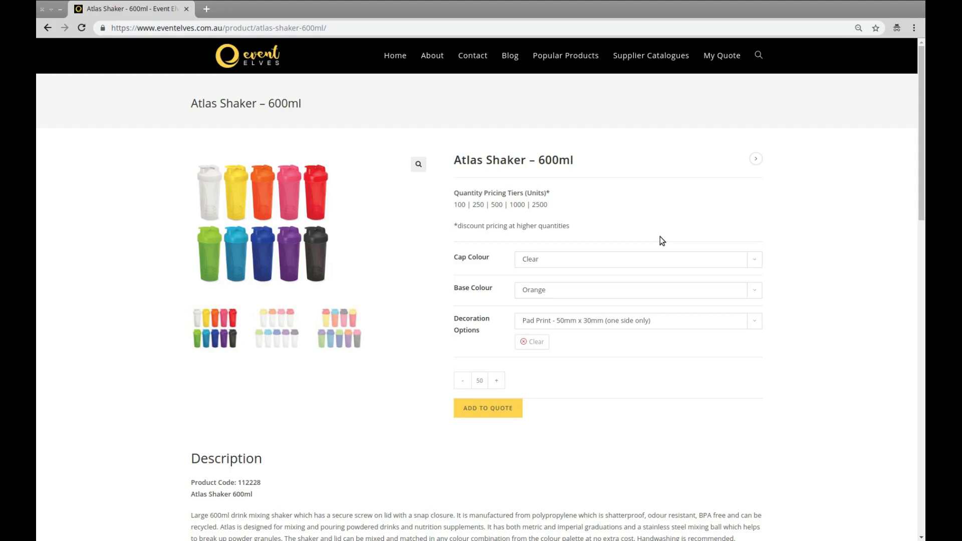
Return to the Atlas Shaker – 400ml editor and remove its single variation
{"action": "left_click", "coordinate": [61, 9]}
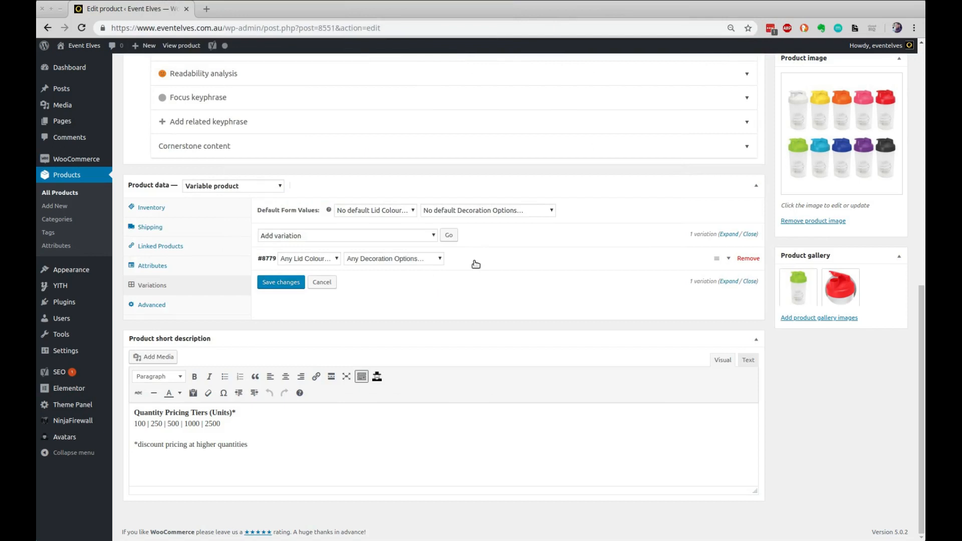
{"action": "left_click", "coordinate": [749, 259]}
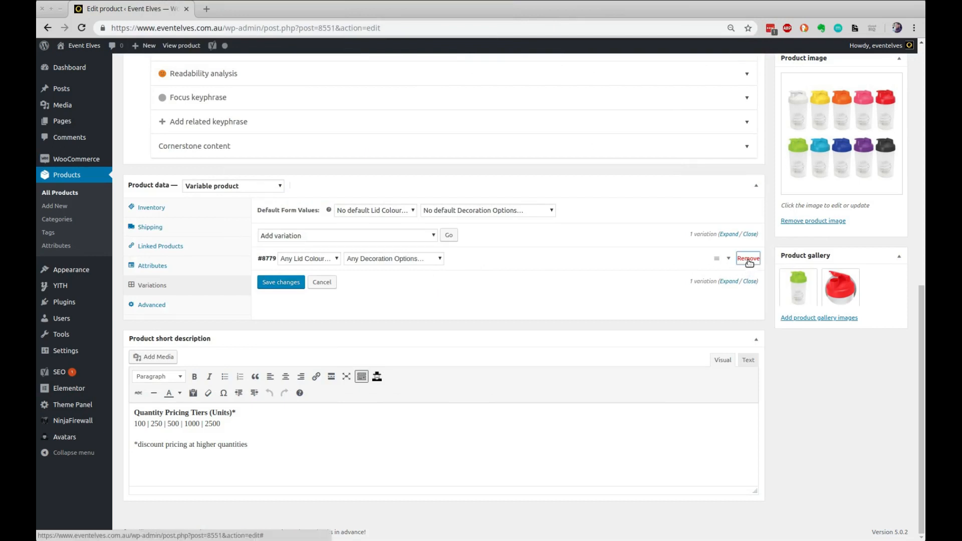
{"action": "left_click", "coordinate": [573, 90]}
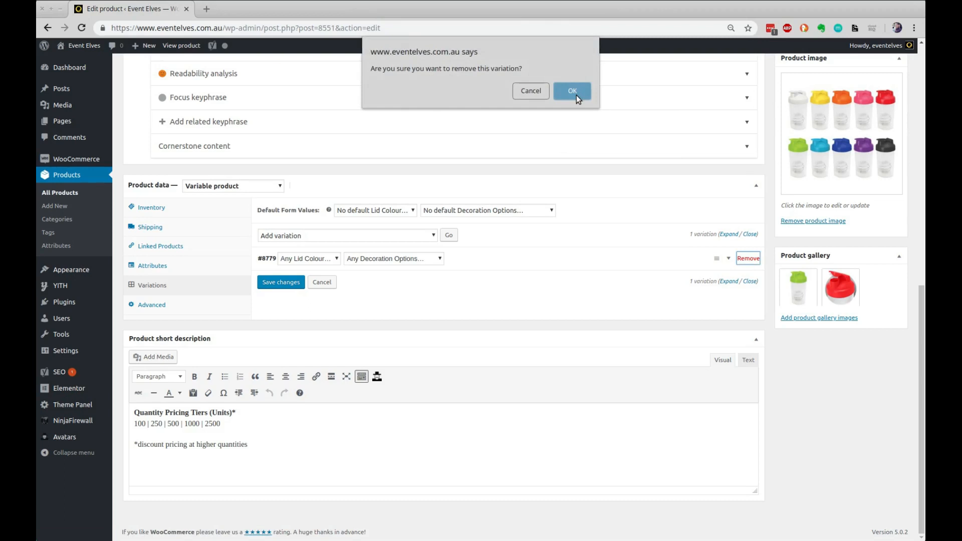
{"action": "left_click", "coordinate": [574, 92]}
Create variations from all attributes, covering every combination of lid colour and decoration option
{"action": "left_click", "coordinate": [419, 208]}
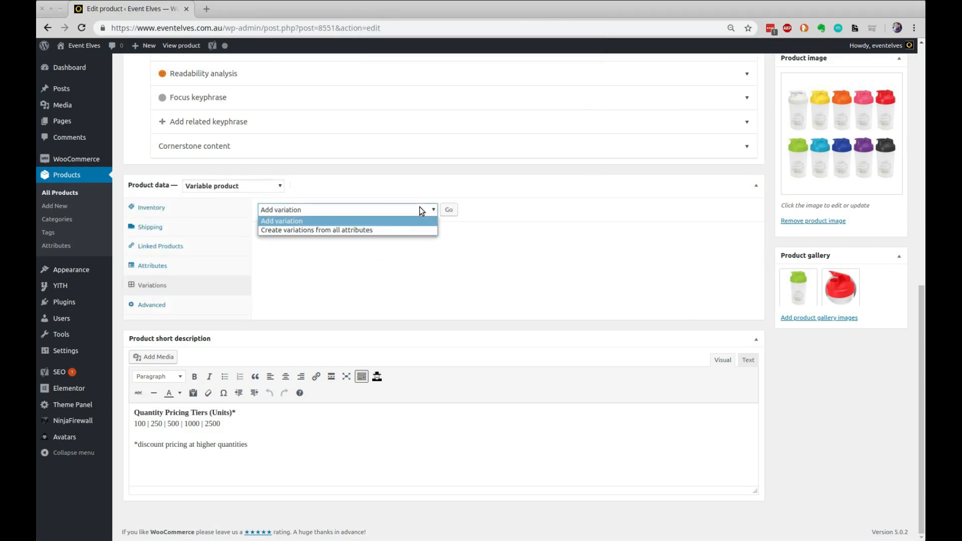
{"action": "left_click", "coordinate": [313, 231]}
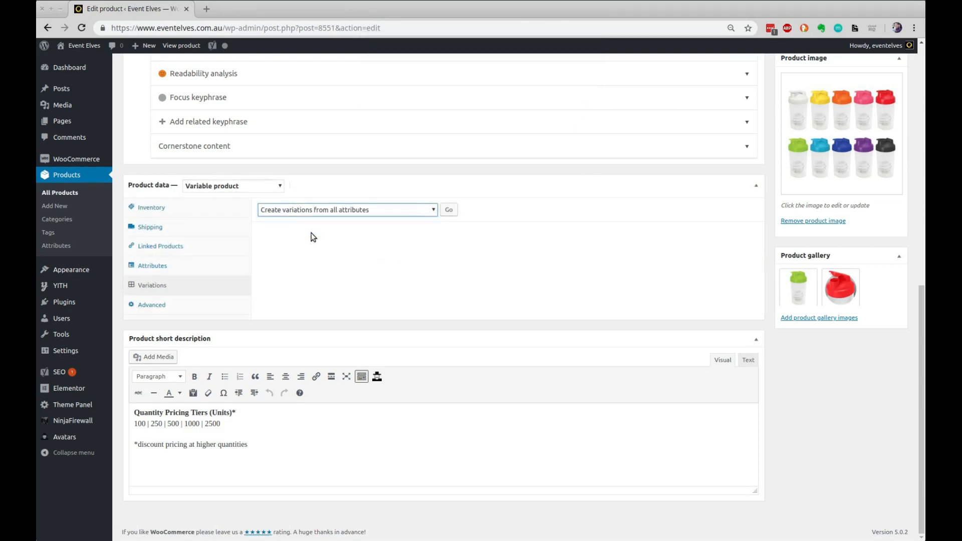
{"action": "left_click", "coordinate": [449, 213]}
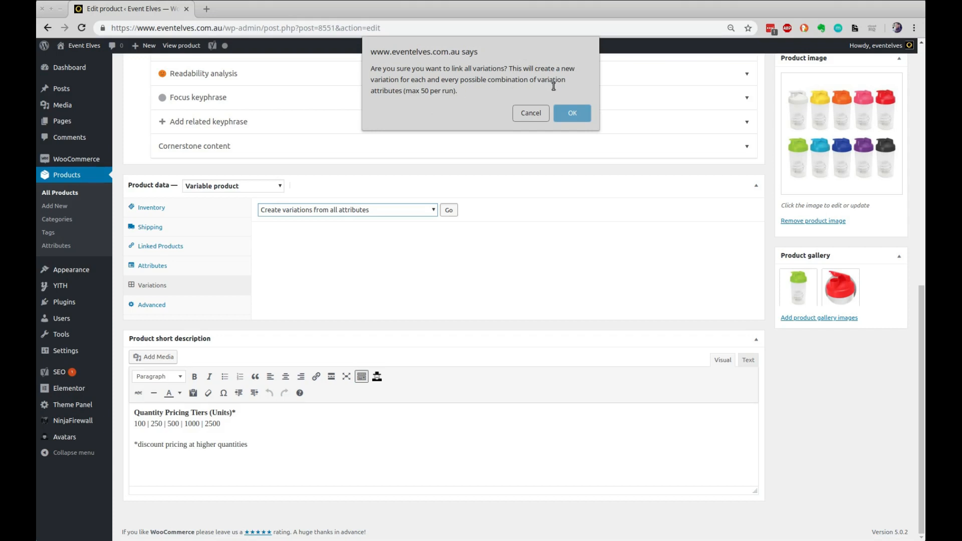
{"action": "left_click", "coordinate": [566, 113]}
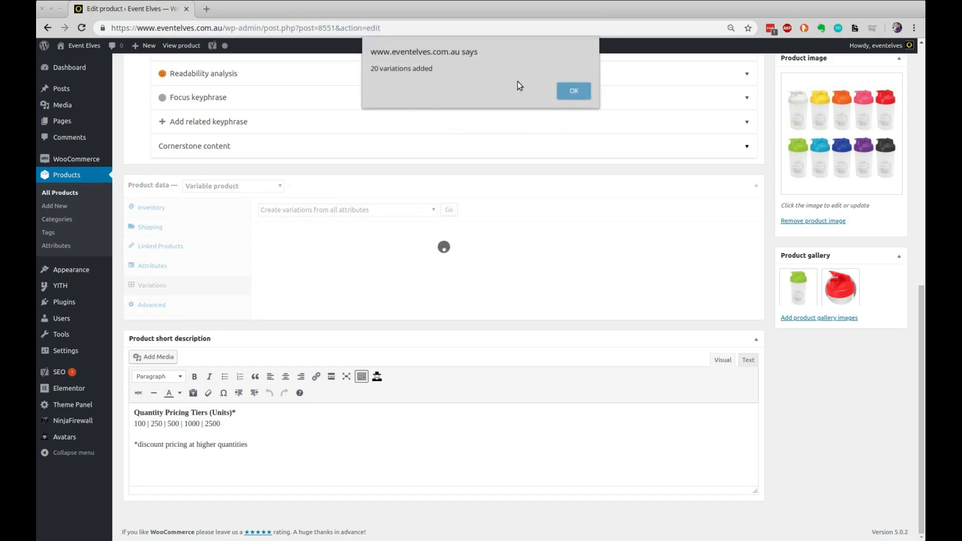
{"action": "left_click", "coordinate": [571, 90]}
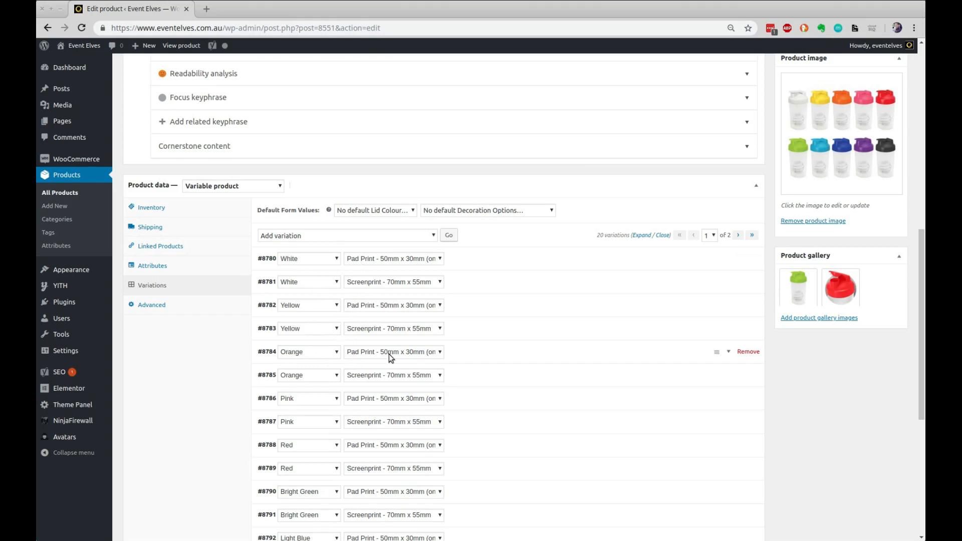
Run variation creation from all attributes again to catch any missing lid colour and decoration combinations
{"action": "scroll", "coordinate": [508, 248], "scroll_direction": "down", "scroll_amount": 1}
{"action": "left_click", "coordinate": [425, 209]}
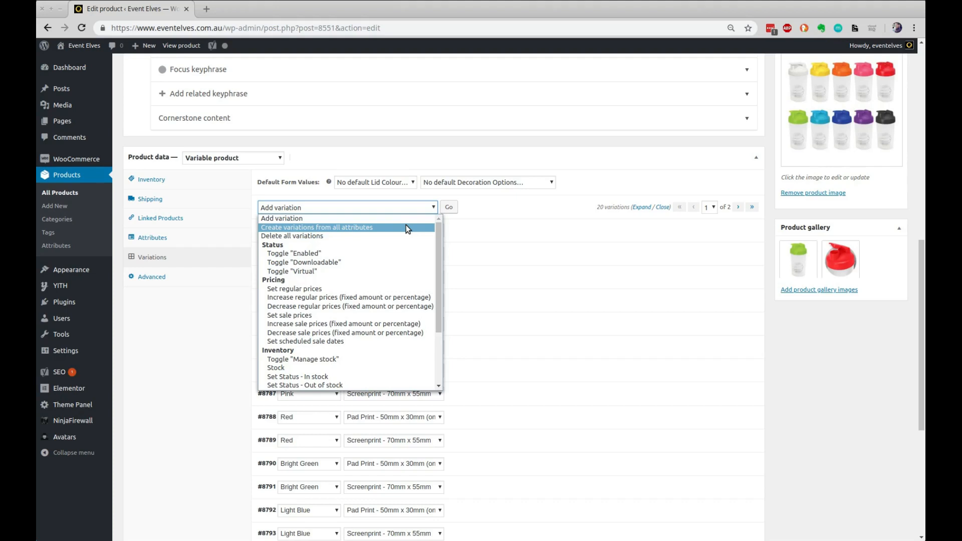
{"action": "left_click", "coordinate": [367, 228]}
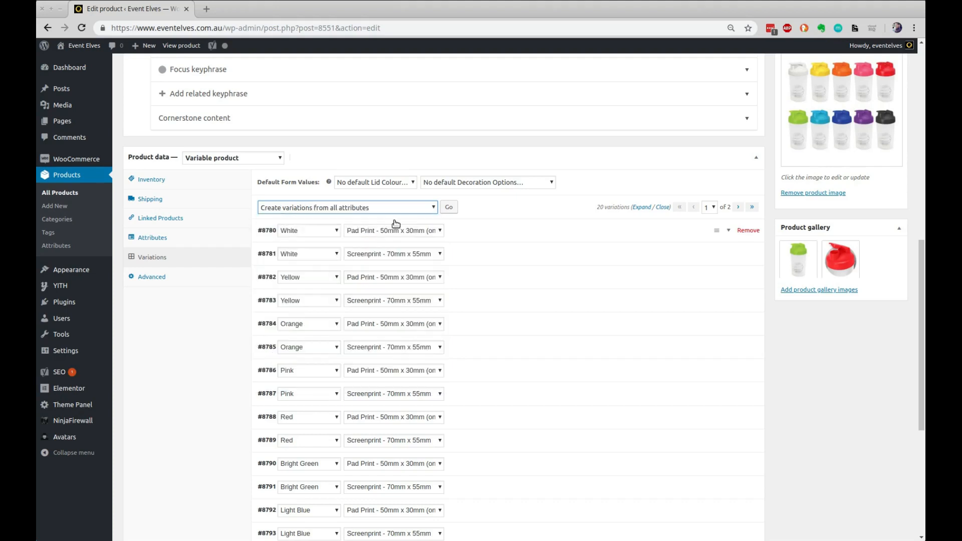
{"action": "left_click", "coordinate": [449, 208]}
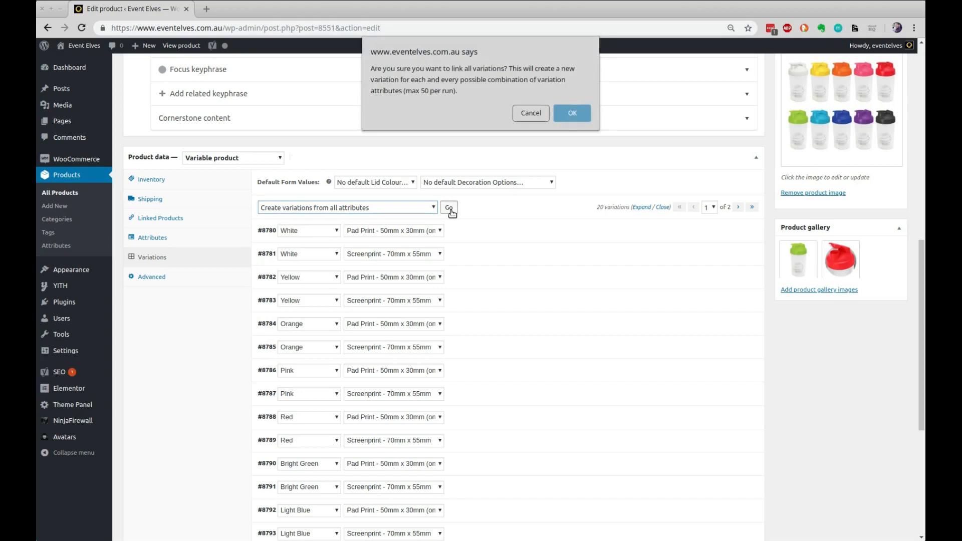
{"action": "left_click", "coordinate": [575, 112]}
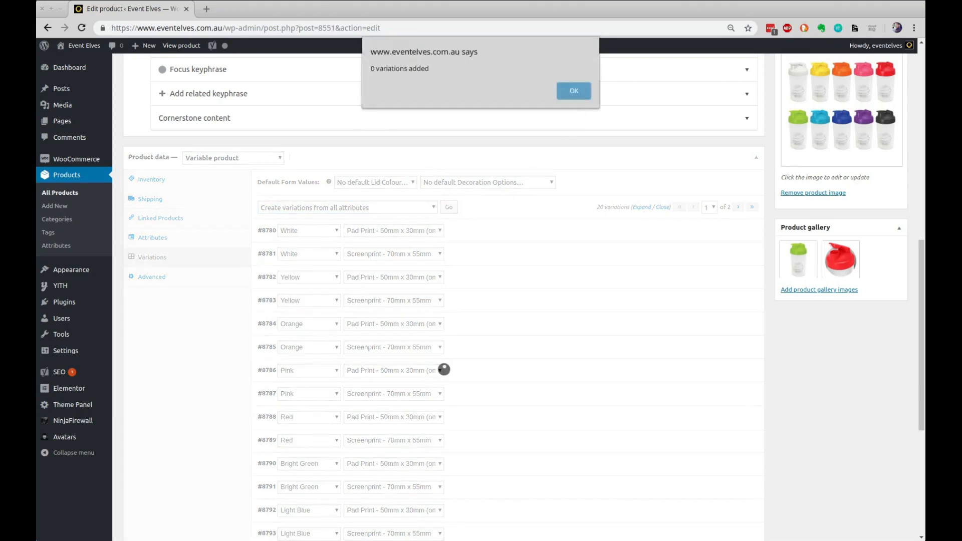
{"action": "left_click", "coordinate": [572, 91]}
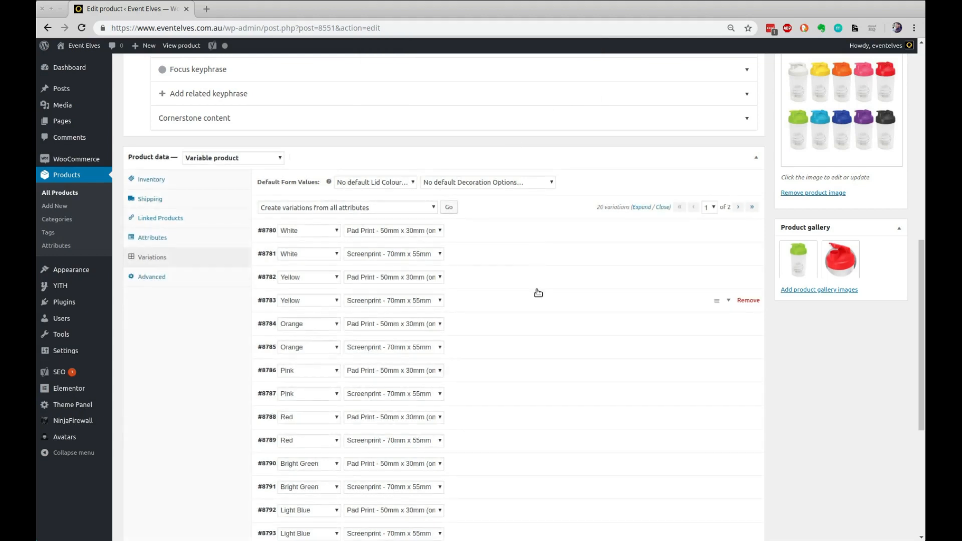
Save the Atlas Shaker - 400ml product as a draft and preview its storefront page
{"action": "scroll", "coordinate": [538, 292], "scroll_direction": "down", "scroll_amount": 2}
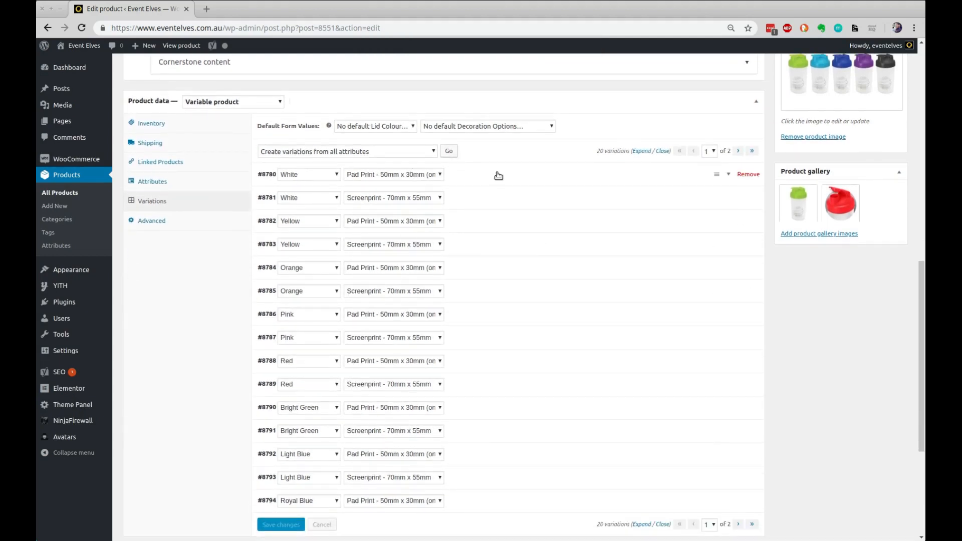
{"action": "scroll", "coordinate": [524, 257], "scroll_direction": "down", "scroll_amount": 1}
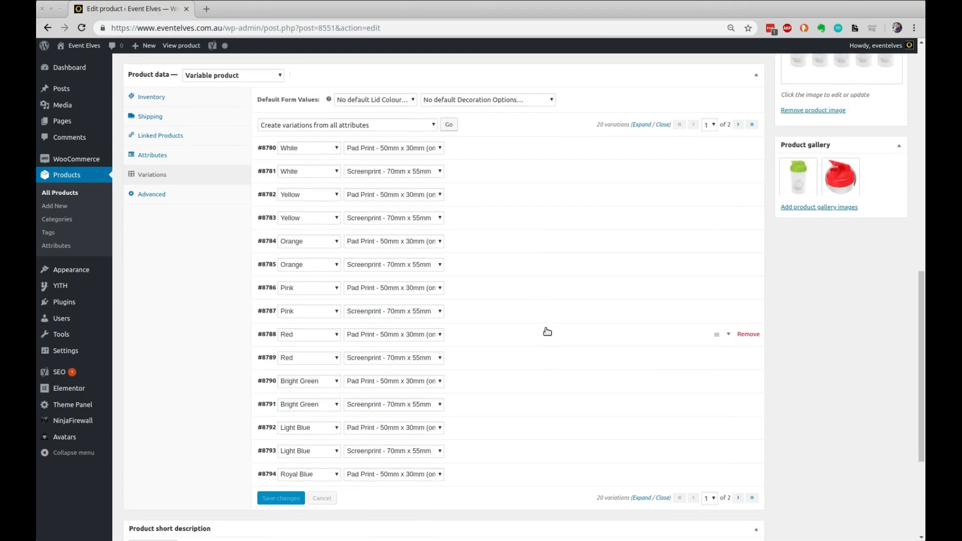
{"action": "scroll", "coordinate": [547, 330], "scroll_direction": "up", "scroll_amount": 4}
{"action": "scroll", "coordinate": [546, 330], "scroll_direction": "up", "scroll_amount": 8}
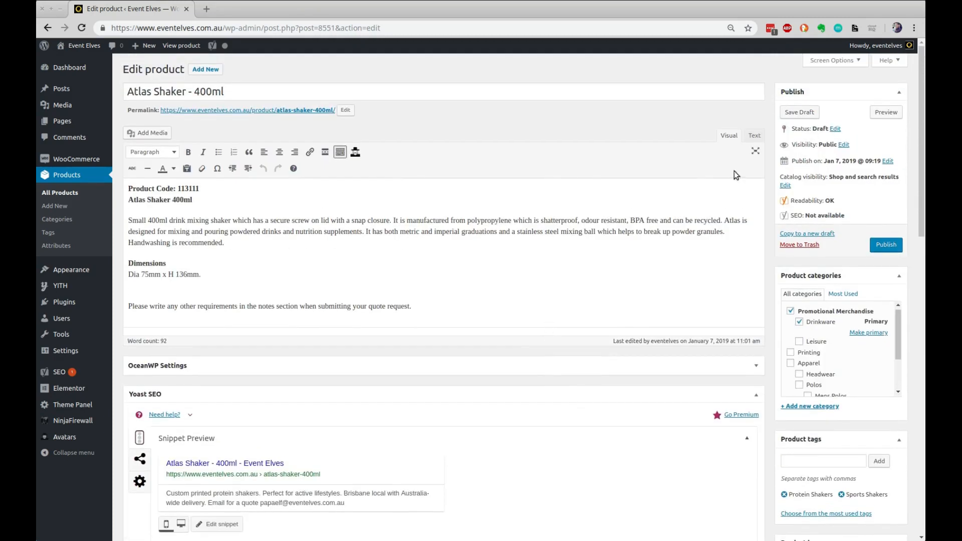
{"action": "left_click", "coordinate": [800, 112]}
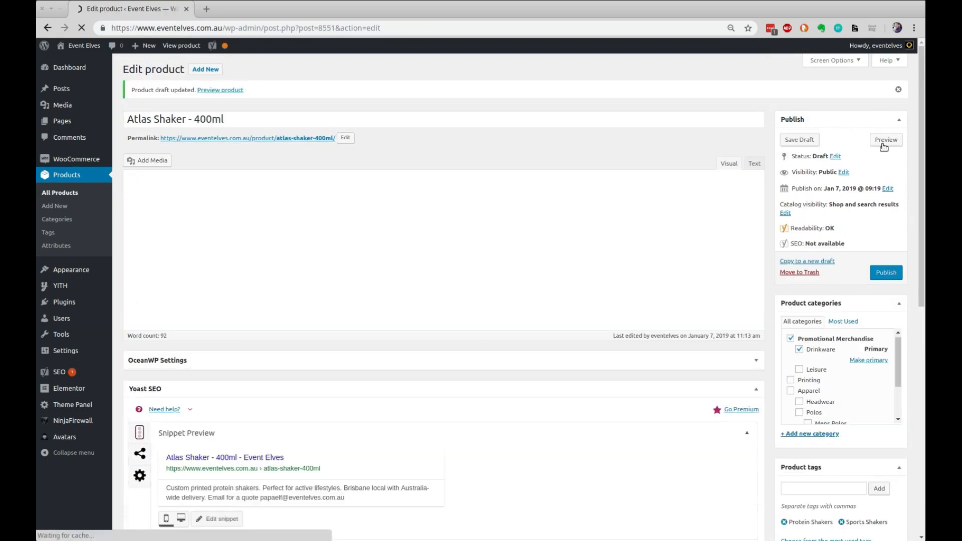
{"action": "left_click", "coordinate": [885, 141]}
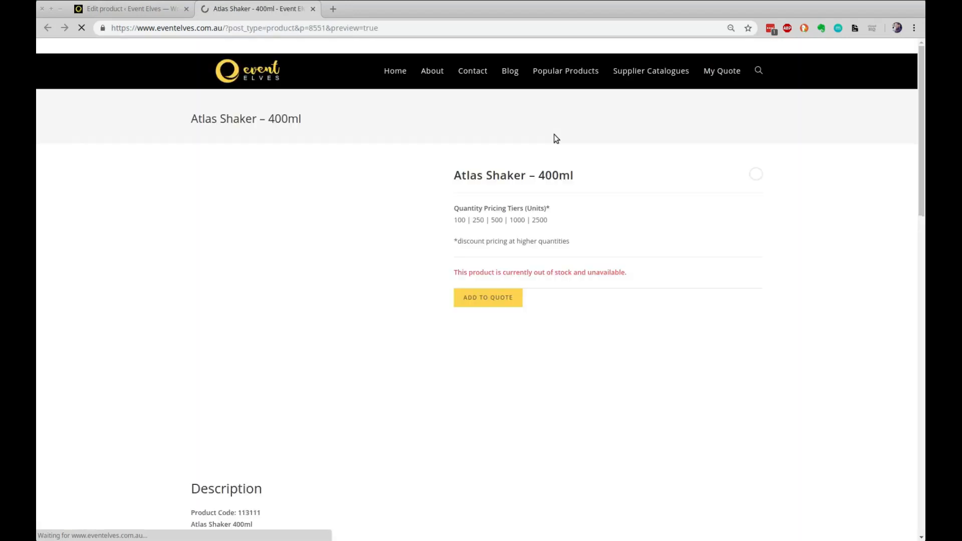
{"action": "scroll", "coordinate": [585, 188], "scroll_direction": "down", "scroll_amount": 1}
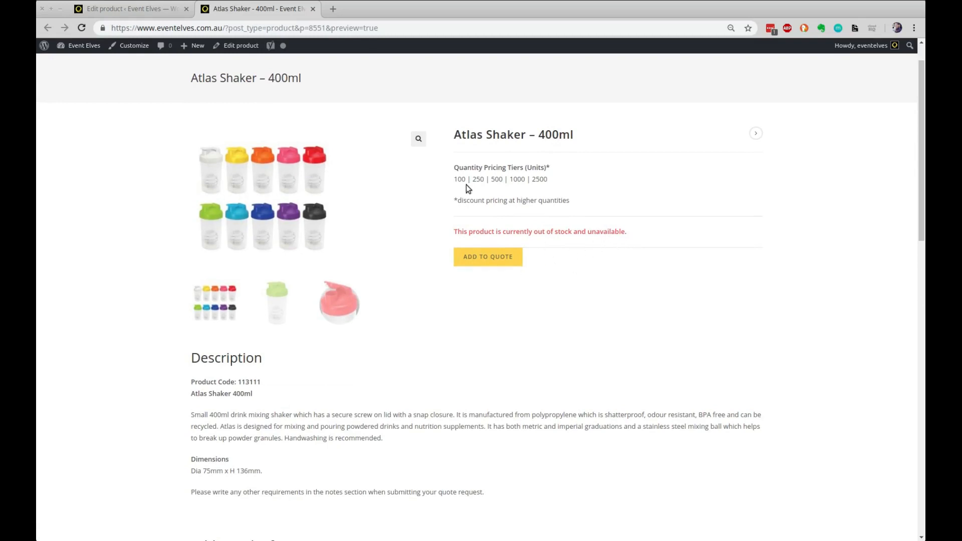
Return to the product editor and inspect the White, Pad Print variation's details, including its regular price
{"action": "left_click", "coordinate": [146, 14]}
{"action": "scroll", "coordinate": [485, 219], "scroll_direction": "down", "scroll_amount": 10}
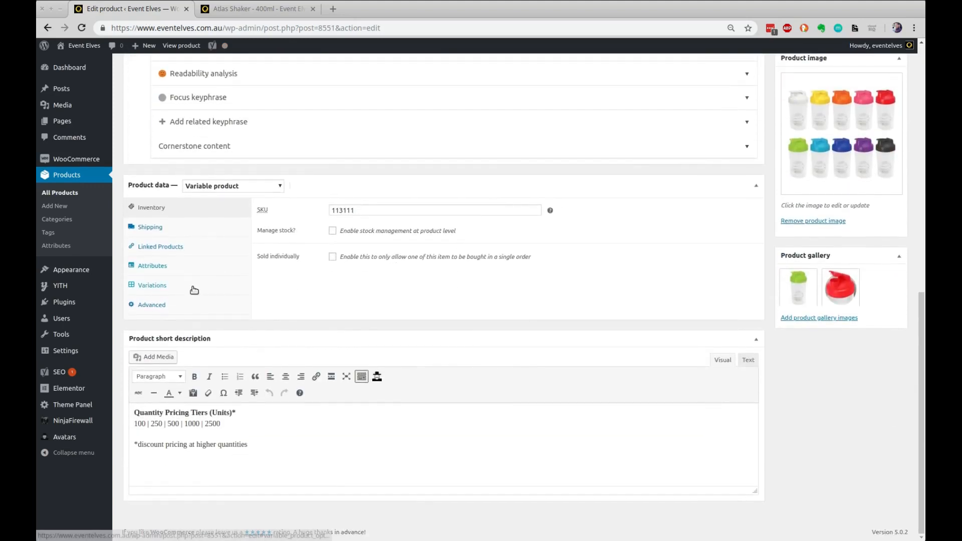
{"action": "left_click", "coordinate": [194, 290]}
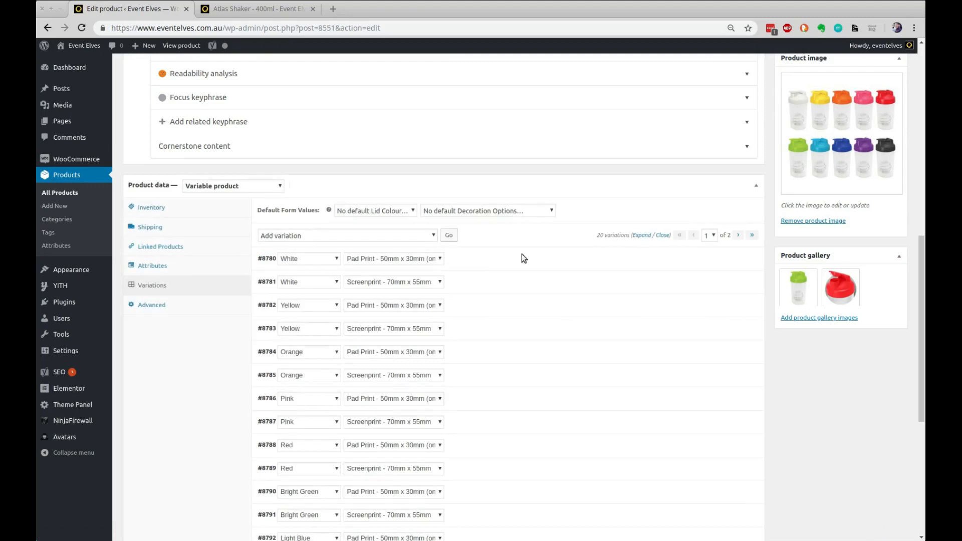
{"action": "scroll", "coordinate": [511, 281], "scroll_direction": "down", "scroll_amount": 2}
{"action": "scroll", "coordinate": [511, 281], "scroll_direction": "down", "scroll_amount": 3}
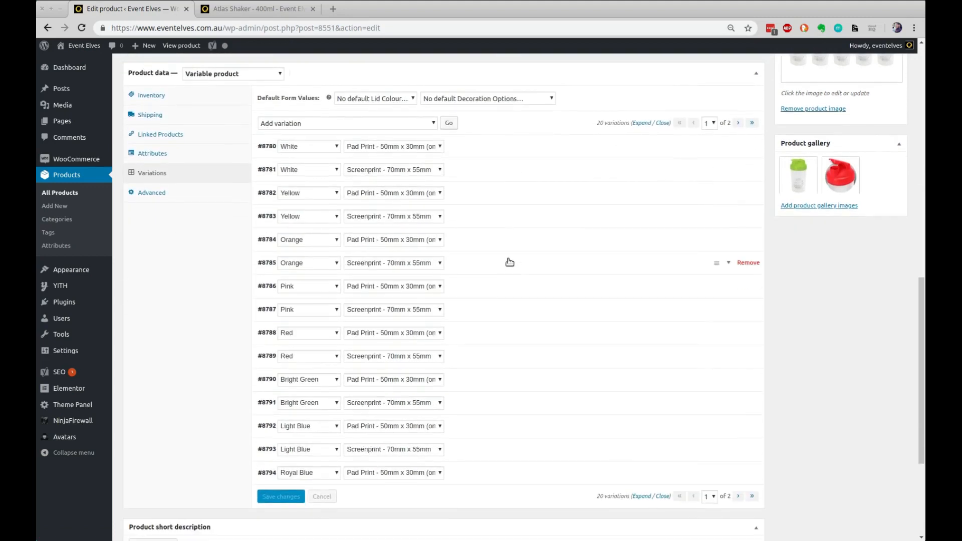
{"action": "left_click", "coordinate": [510, 153]}
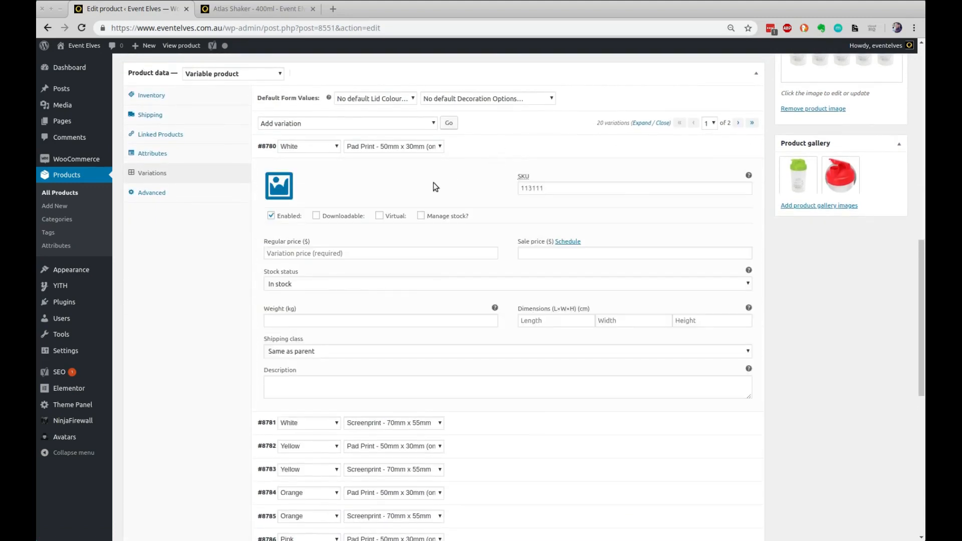
{"action": "left_click", "coordinate": [313, 254]}
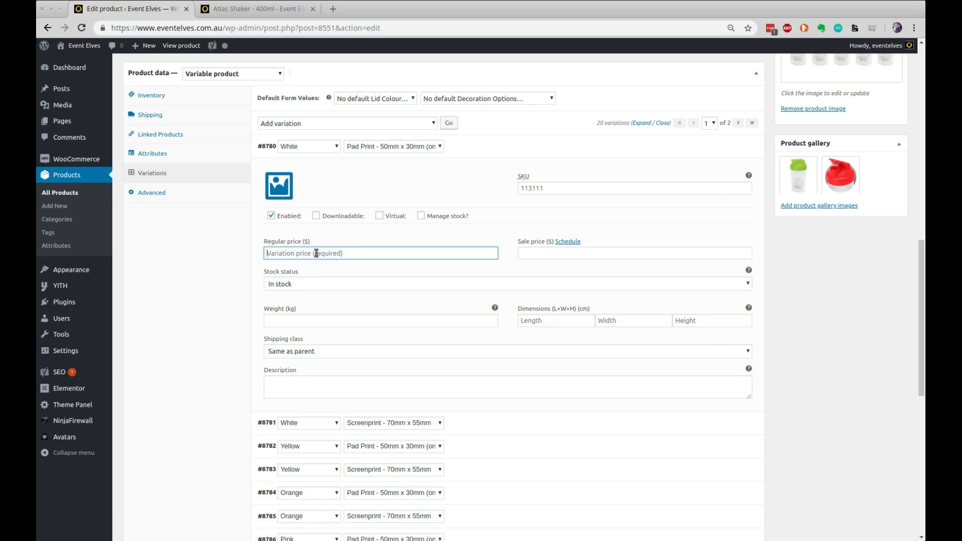
{"action": "scroll", "coordinate": [536, 411], "scroll_direction": "down", "scroll_amount": 3}
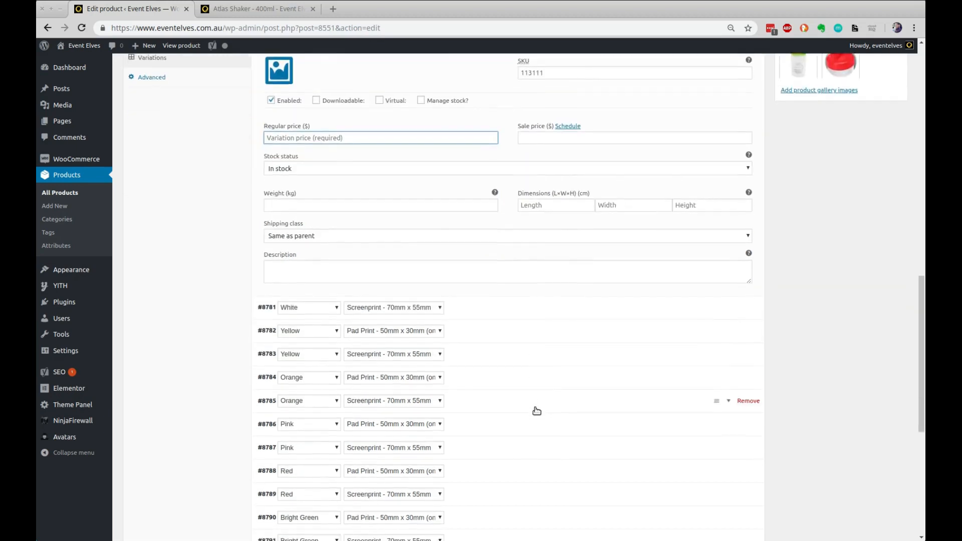
{"action": "scroll", "coordinate": [537, 411], "scroll_direction": "down", "scroll_amount": 3}
{"action": "scroll", "coordinate": [535, 410], "scroll_direction": "up", "scroll_amount": 6}
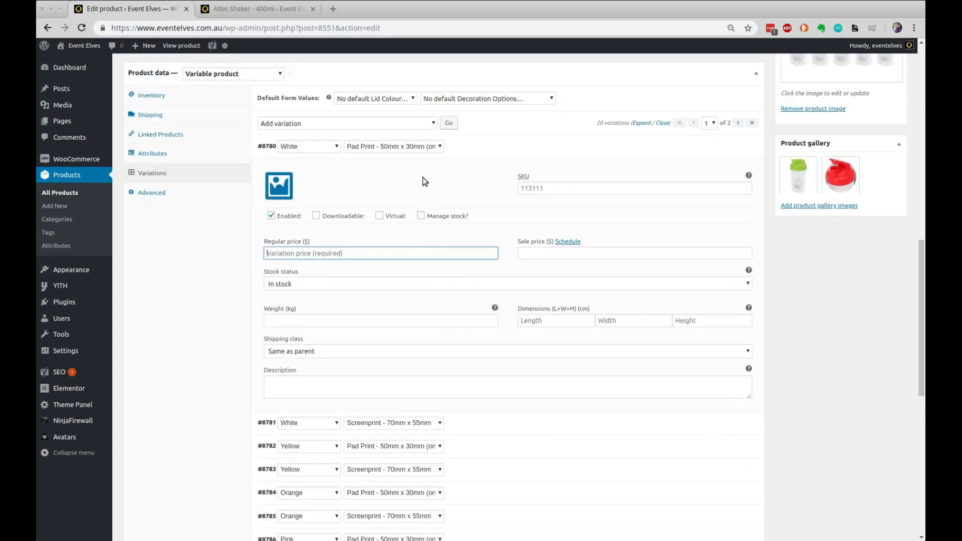
{"action": "left_click", "coordinate": [489, 148]}
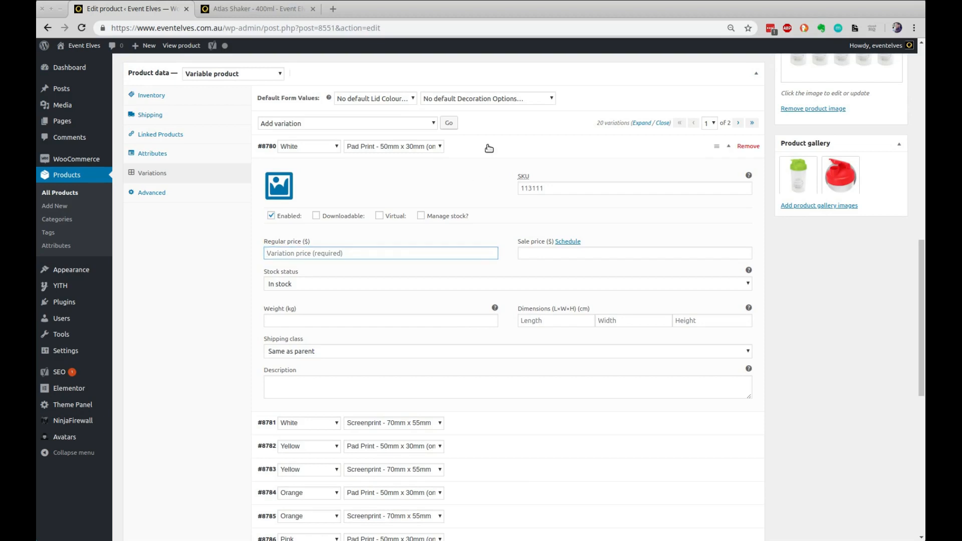
Set the regular price of all variations in bulk
{"action": "left_click", "coordinate": [433, 126]}
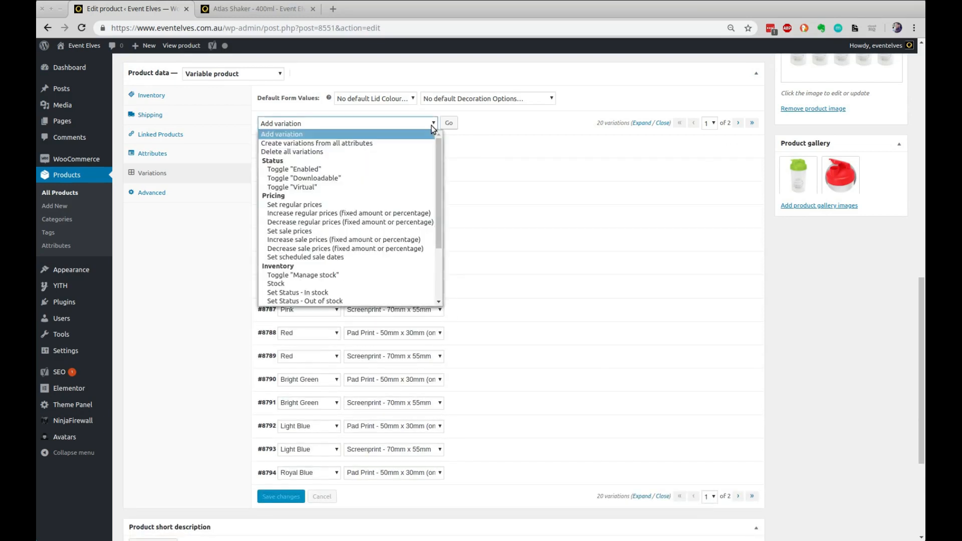
{"action": "left_click", "coordinate": [387, 200]}
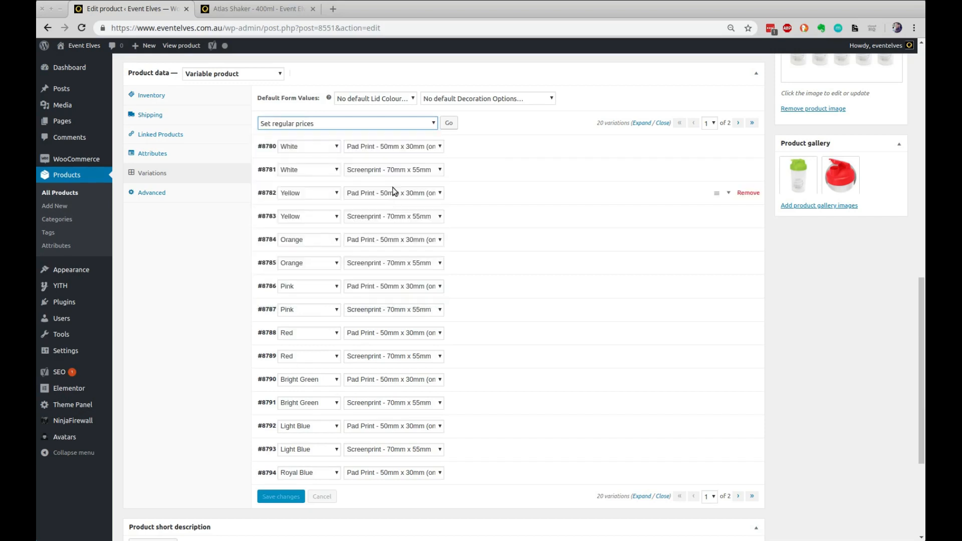
{"action": "left_click", "coordinate": [449, 124]}
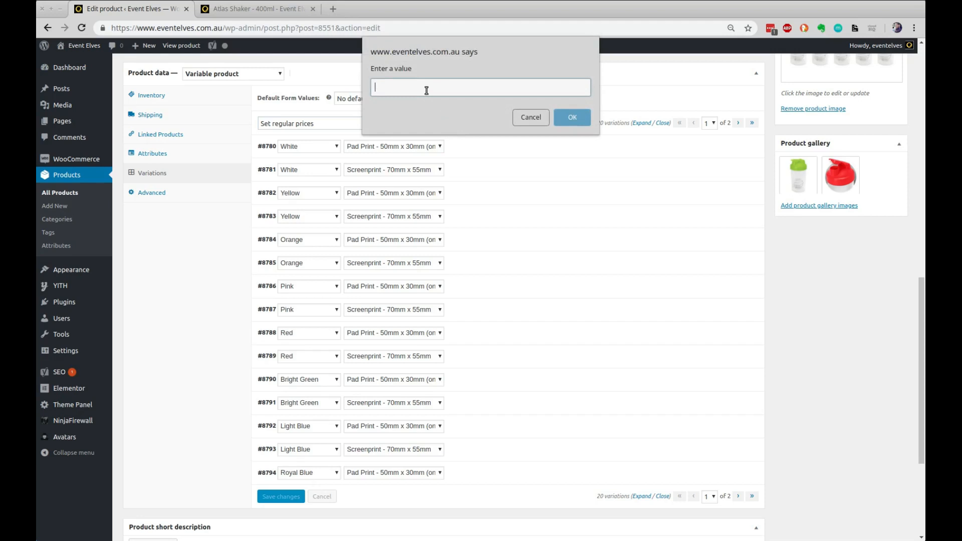
{"action": "left_click", "coordinate": [563, 118]}
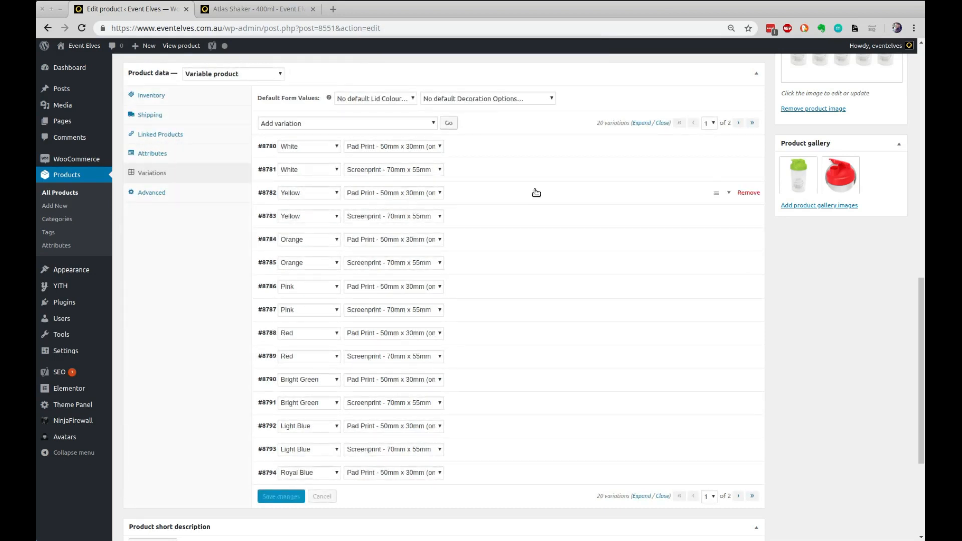
Save the draft with the bulk price change and preview the shaker's lid colour and decoration choices on the storefront
{"action": "scroll", "coordinate": [536, 193], "scroll_direction": "up", "scroll_amount": 15}
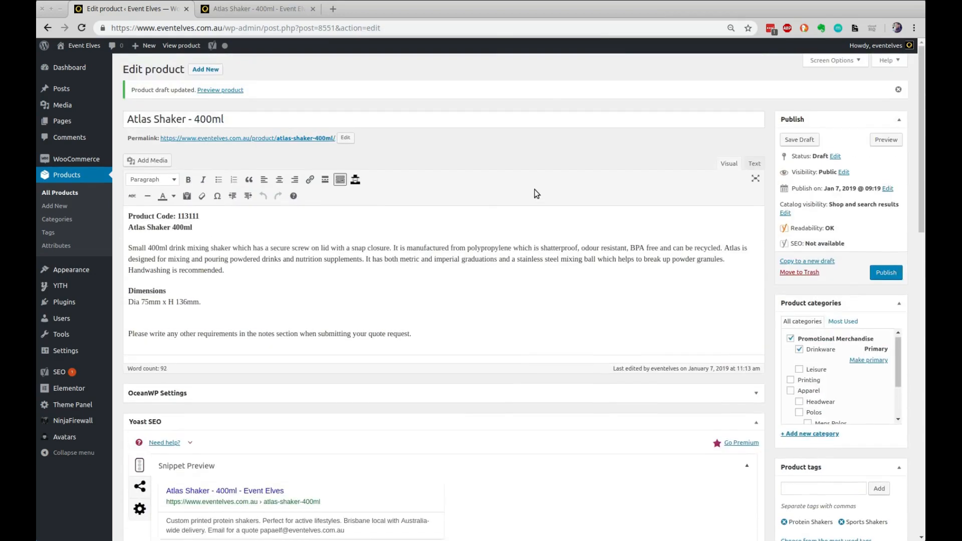
{"action": "left_click", "coordinate": [804, 143]}
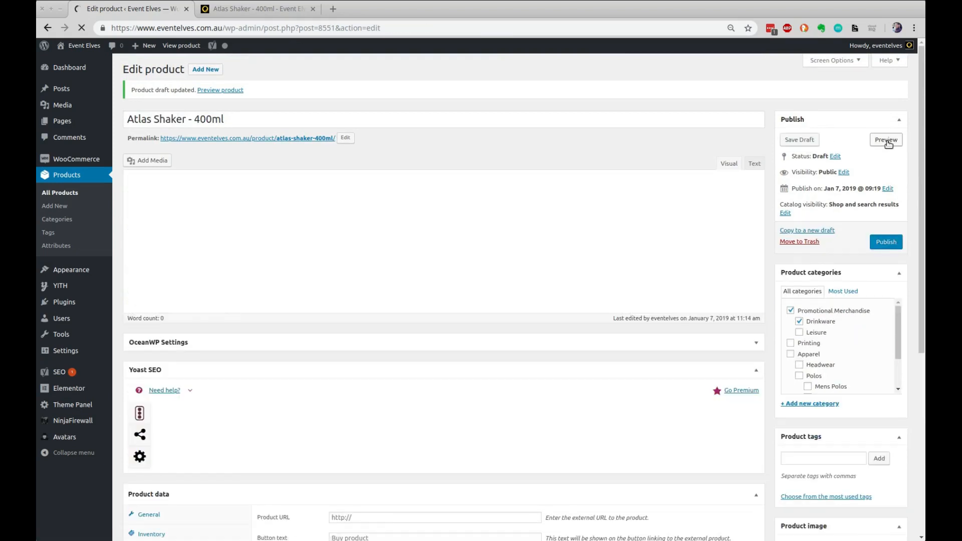
{"action": "left_click", "coordinate": [886, 141]}
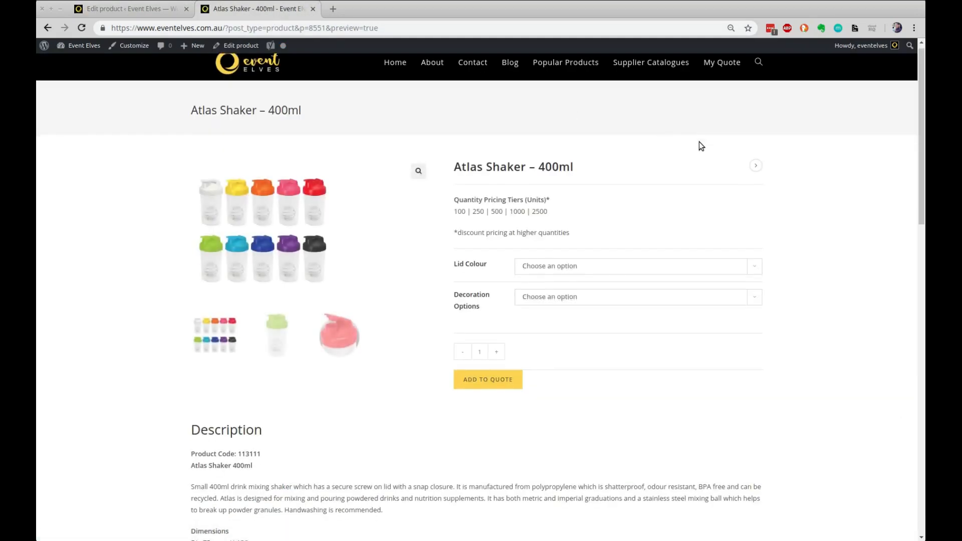
{"action": "scroll", "coordinate": [699, 143], "scroll_direction": "down", "scroll_amount": 3}
{"action": "scroll", "coordinate": [633, 135], "scroll_direction": "up", "scroll_amount": 1}
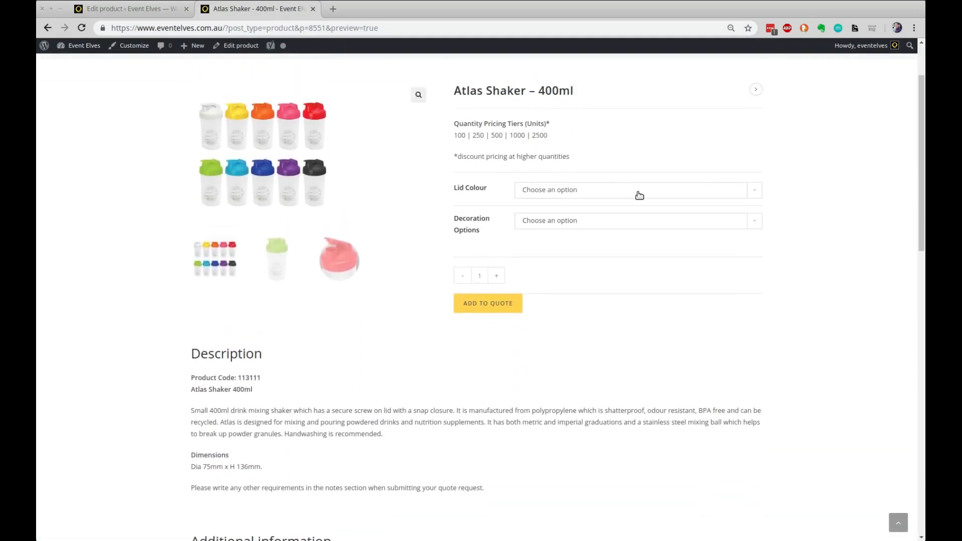
Choose lid colour White and decoration Pad Print - 50mm x 30mm (one side only), and add 50 units to the quote
{"action": "left_click", "coordinate": [640, 194]}
{"action": "left_click", "coordinate": [642, 217]}
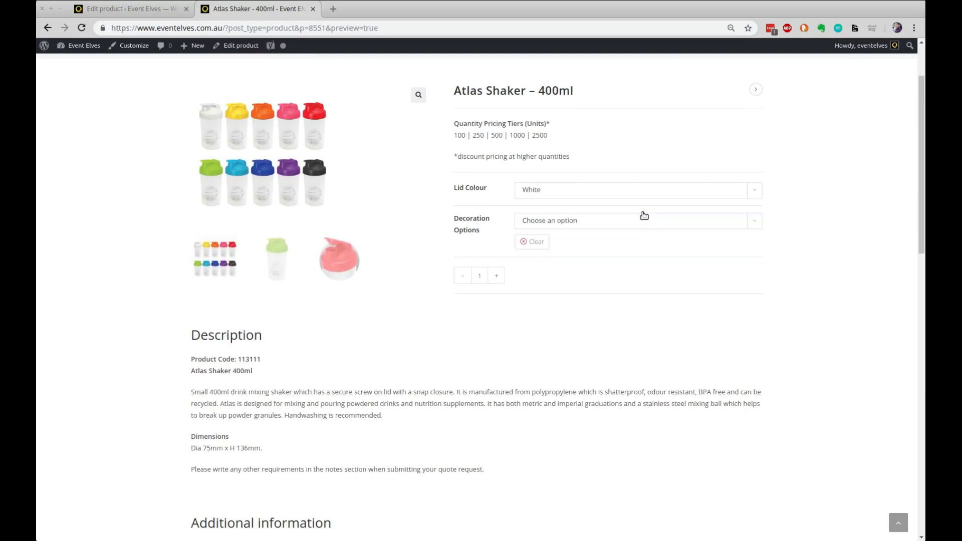
{"action": "left_click", "coordinate": [643, 220]}
{"action": "left_click", "coordinate": [645, 248]}
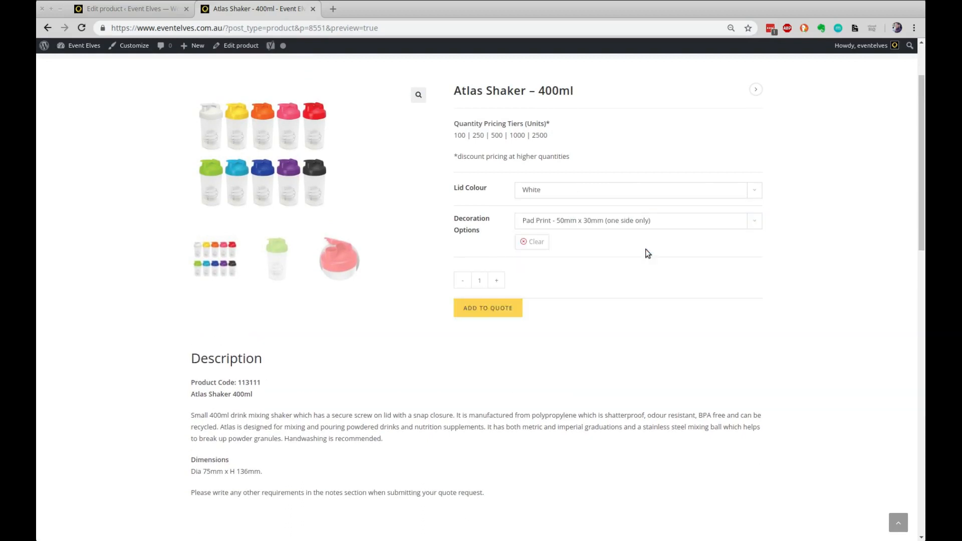
{"action": "type", "text": "50"}
{"action": "left_click", "coordinate": [500, 308]}
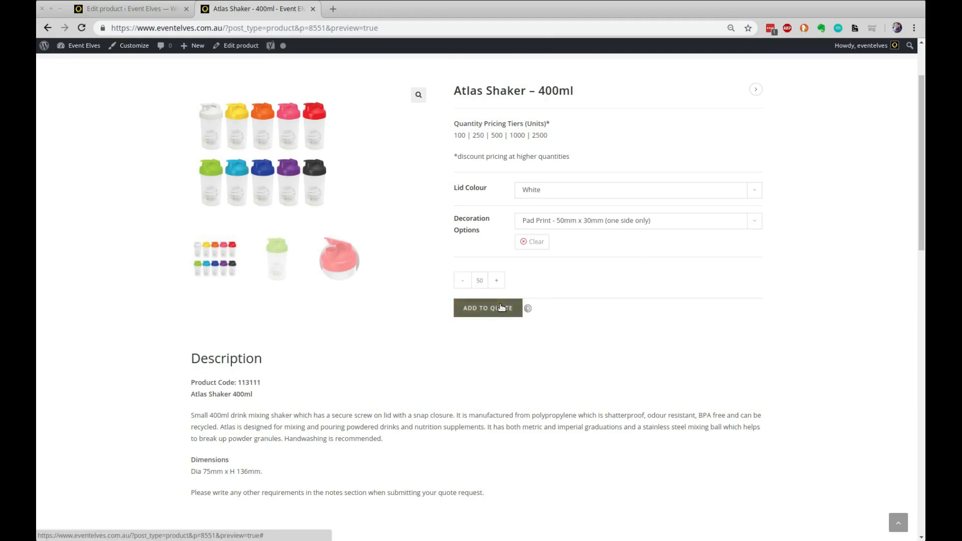
Change the lid colour to Yellow and add 50 units of that pad-printed shaker to the quote
{"action": "left_click", "coordinate": [597, 197]}
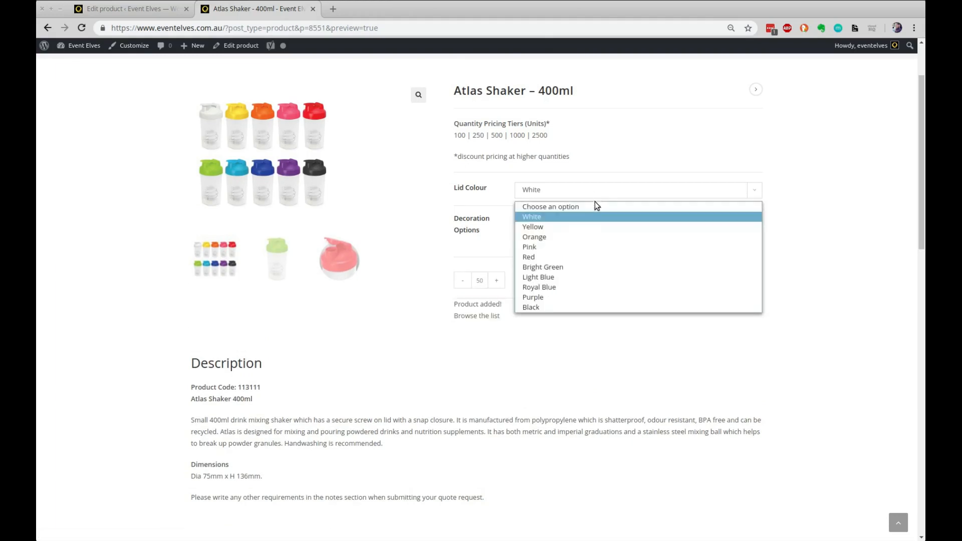
{"action": "left_click", "coordinate": [594, 231]}
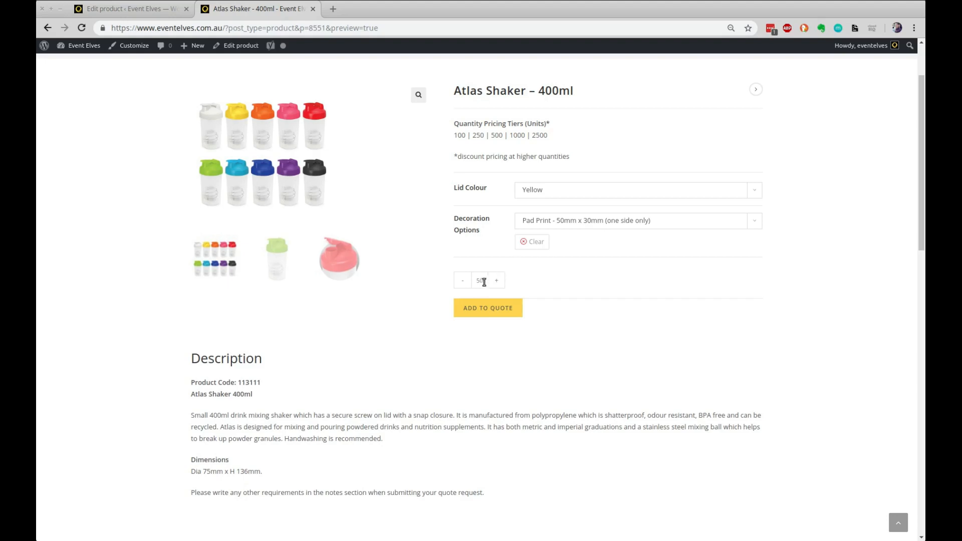
{"action": "left_click", "coordinate": [582, 191]}
{"action": "left_click", "coordinate": [583, 195]}
Change the decoration to Screenprint - 70mm x 55mm and add 50 units of the yellow-lid shaker to the quote
{"action": "left_click", "coordinate": [585, 224]}
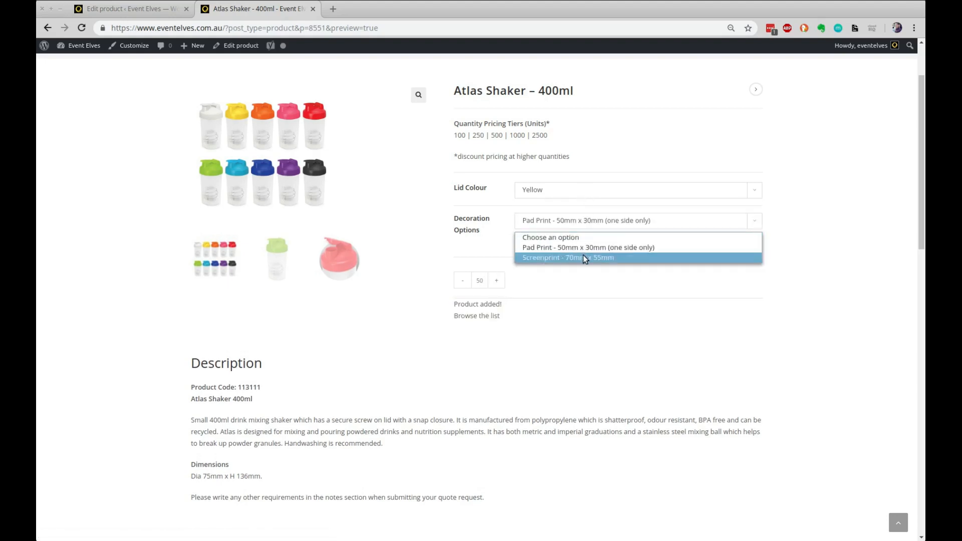
{"action": "left_click", "coordinate": [583, 255]}
{"action": "left_click", "coordinate": [505, 307]}
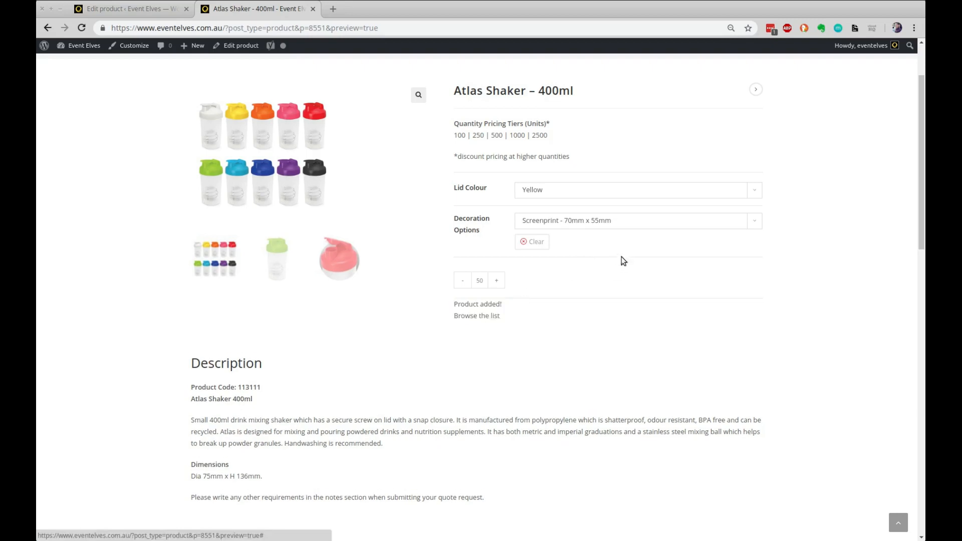
{"action": "scroll", "coordinate": [602, 263], "scroll_direction": "up", "scroll_amount": 2}
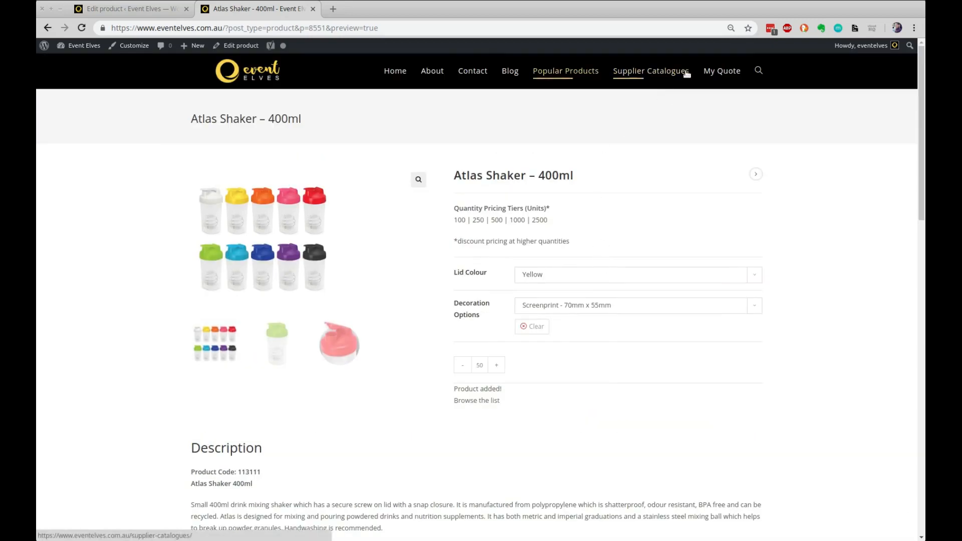
Open the quote request list and remove the three Atlas Shaker - 400ml items from it
{"action": "left_click", "coordinate": [725, 75]}
{"action": "scroll", "coordinate": [827, 253], "scroll_direction": "down", "scroll_amount": 3}
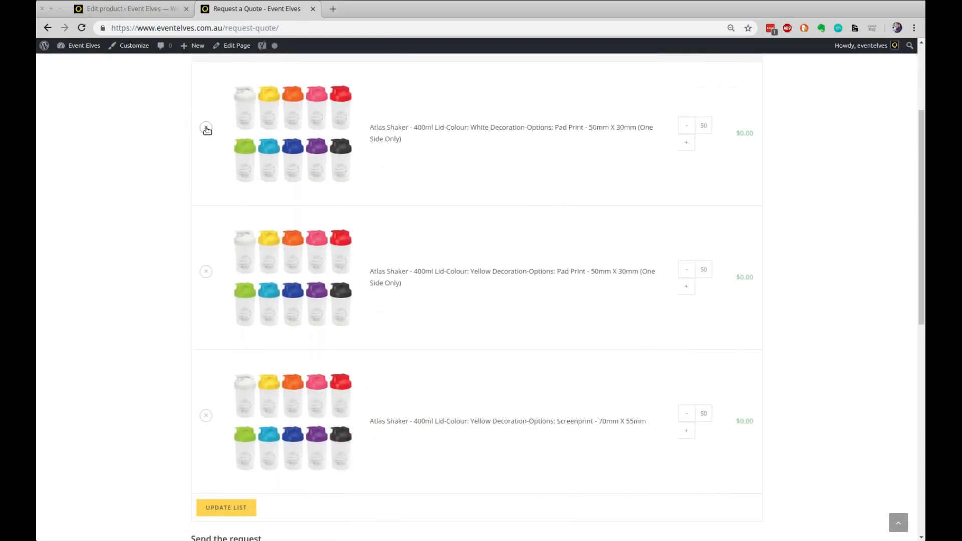
{"action": "left_click", "coordinate": [206, 128]}
{"action": "left_click", "coordinate": [206, 129]}
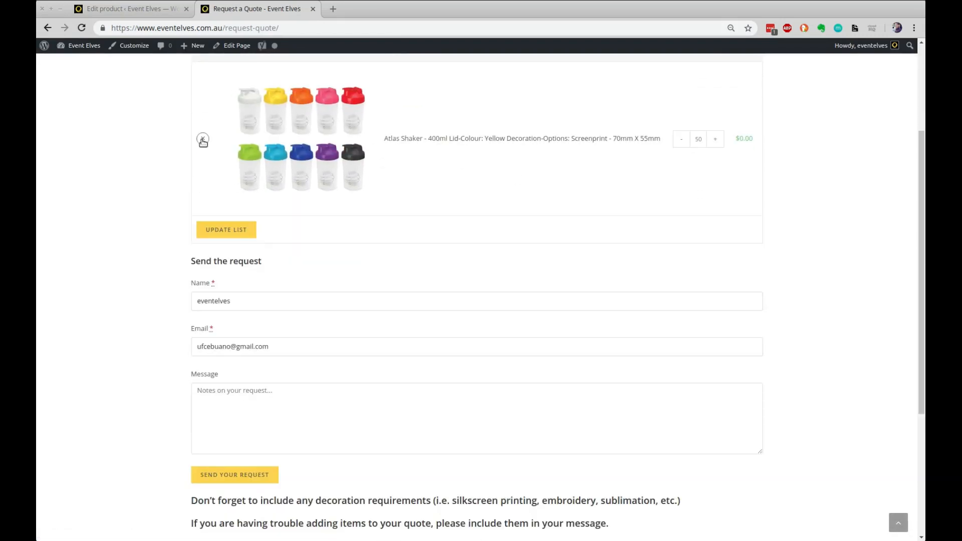
{"action": "left_click", "coordinate": [206, 129]}
Return to the Atlas Shaker - 400ml product editor and examine the bulk actions offered for its variations
{"action": "left_click", "coordinate": [149, 14]}
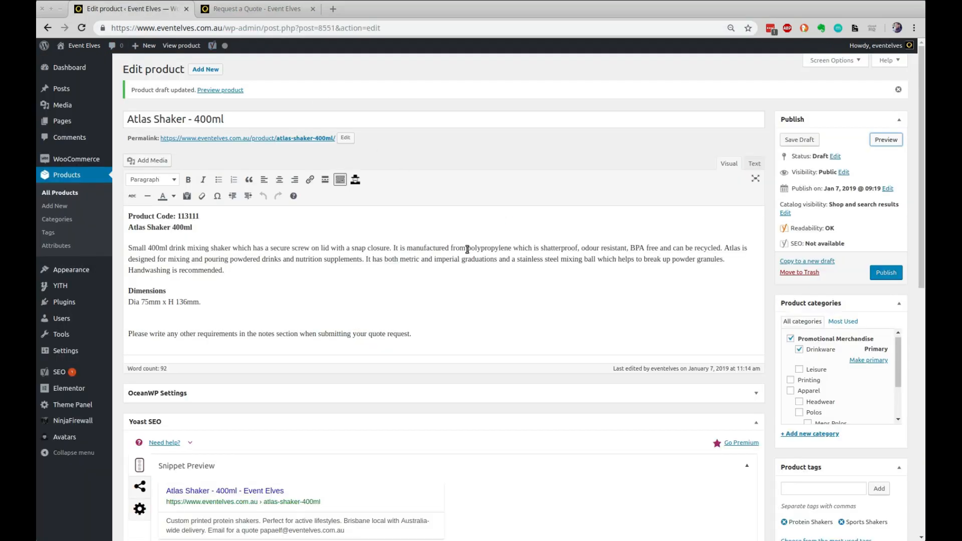
{"action": "scroll", "coordinate": [467, 249], "scroll_direction": "down", "scroll_amount": 3}
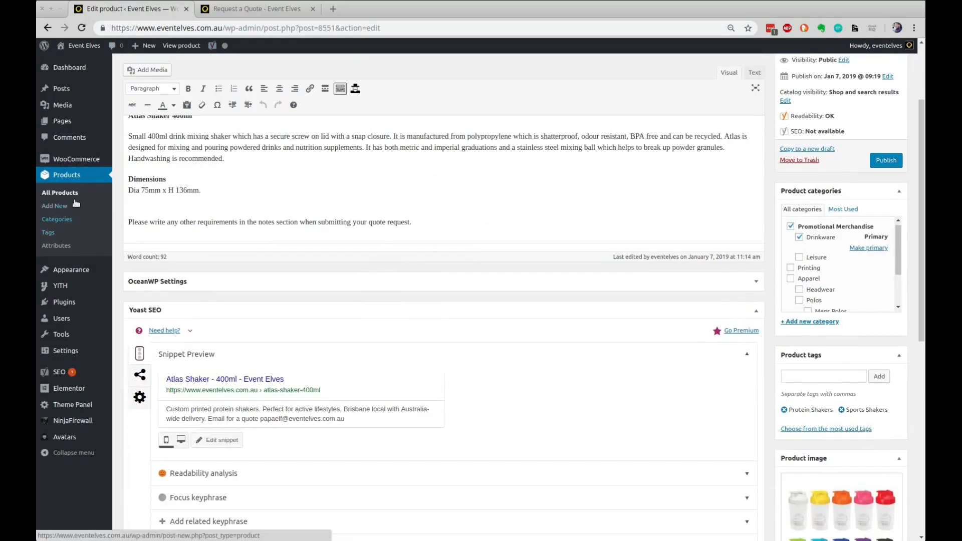
{"action": "scroll", "coordinate": [314, 239], "scroll_direction": "down", "scroll_amount": 3}
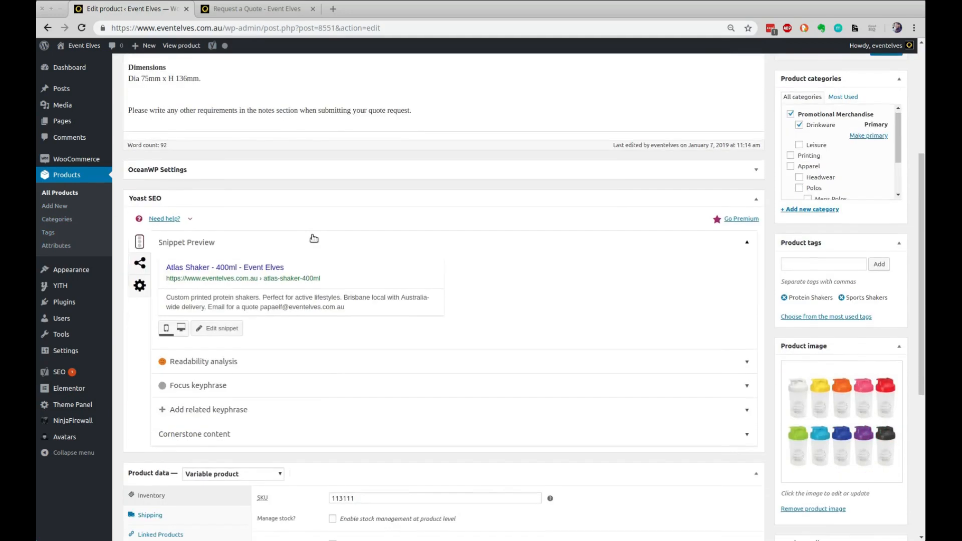
{"action": "scroll", "coordinate": [314, 239], "scroll_direction": "down", "scroll_amount": 8}
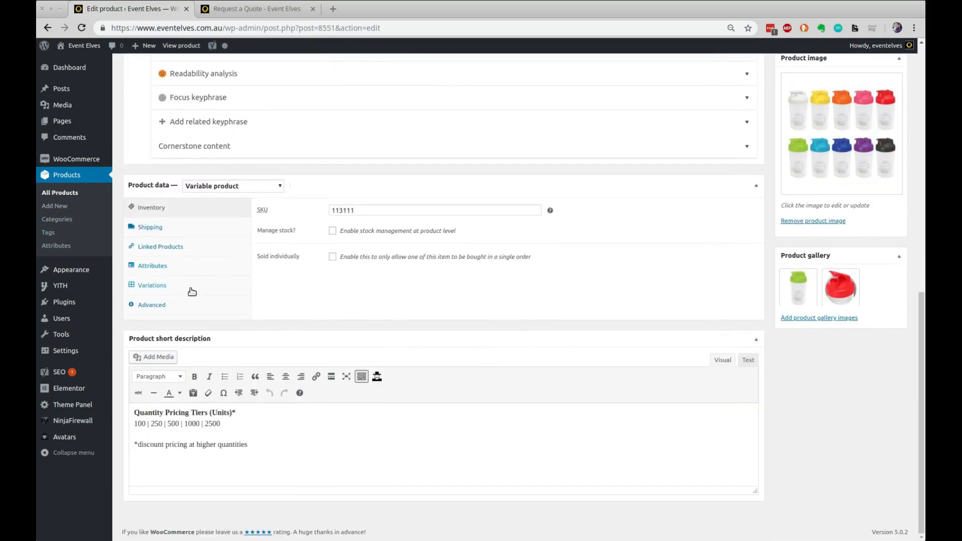
{"action": "left_click", "coordinate": [191, 289]}
{"action": "scroll", "coordinate": [664, 186], "scroll_direction": "down", "scroll_amount": 2}
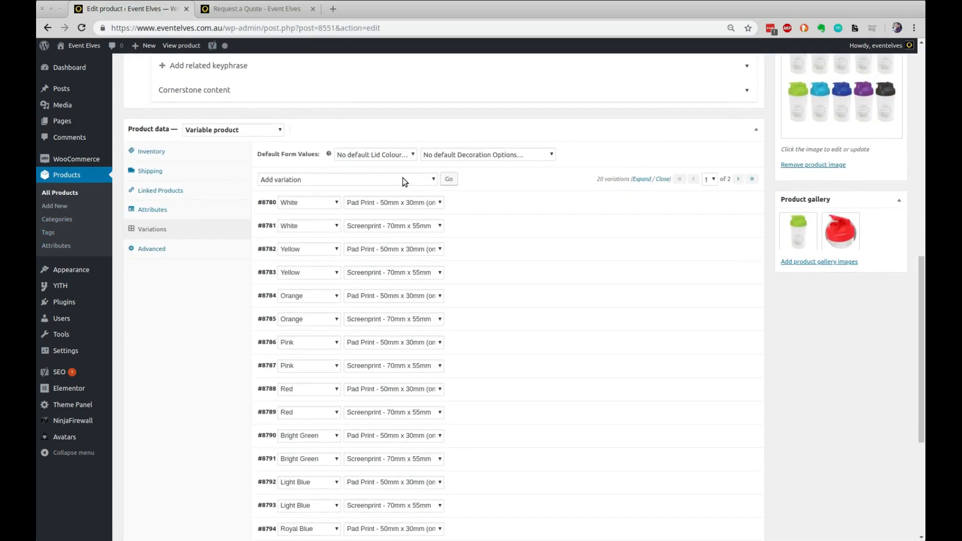
{"action": "left_click", "coordinate": [425, 179]}
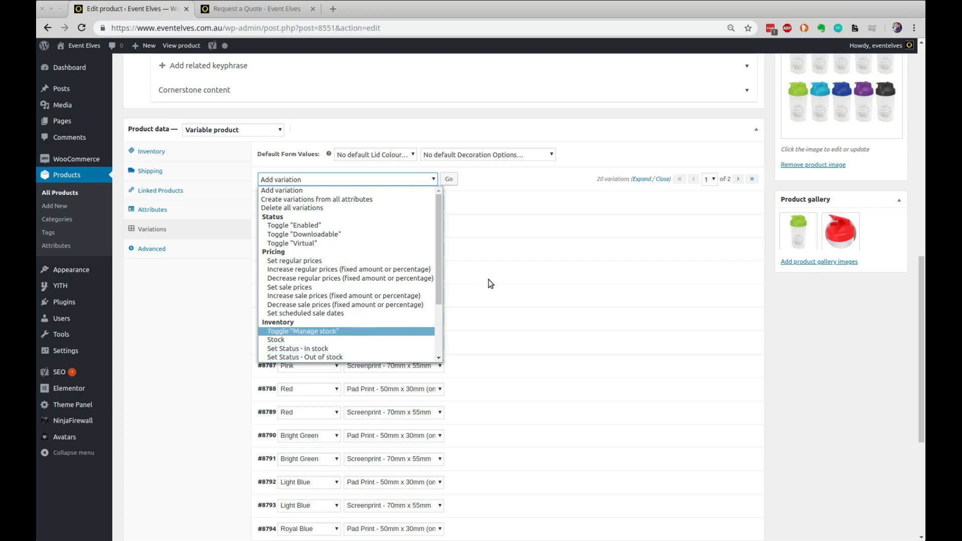
{"action": "left_click", "coordinate": [508, 182]}
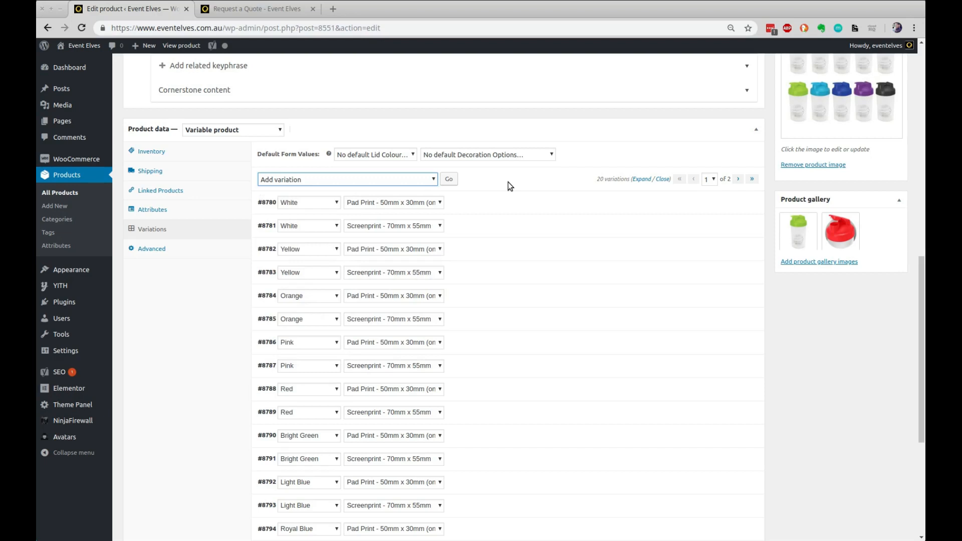
Publish the Atlas Shaker - 400ml product
{"action": "scroll", "coordinate": [508, 182], "scroll_direction": "up", "scroll_amount": 1}
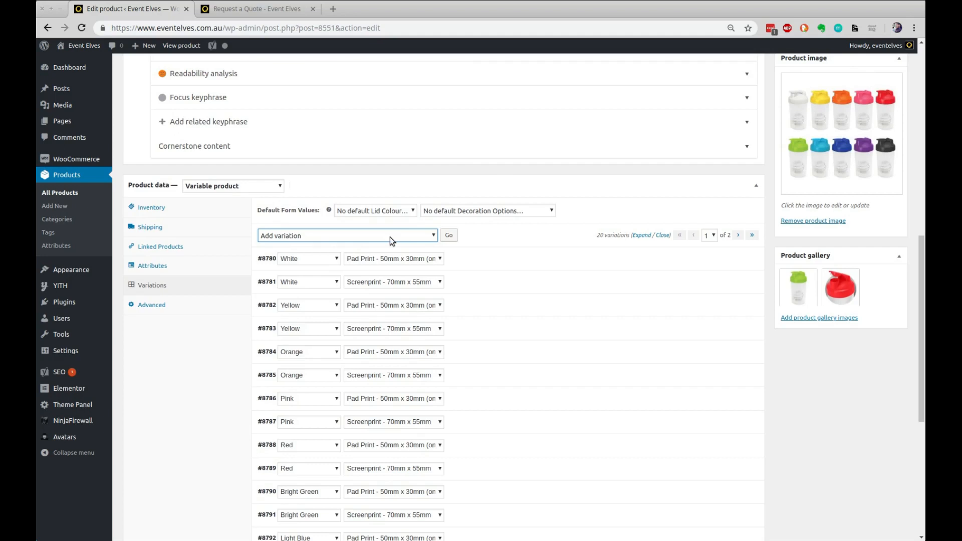
{"action": "scroll", "coordinate": [547, 238], "scroll_direction": "up", "scroll_amount": 3}
{"action": "scroll", "coordinate": [547, 240], "scroll_direction": "up", "scroll_amount": 3}
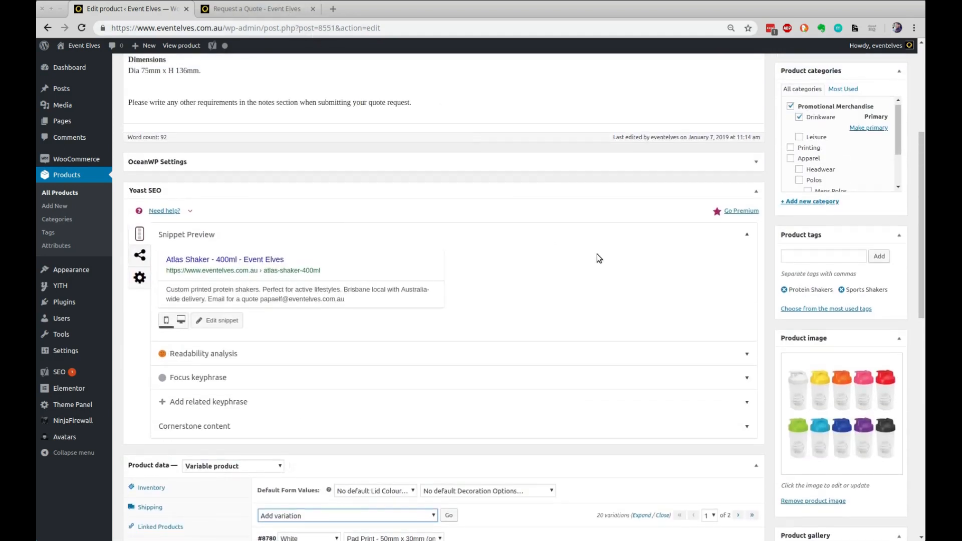
{"action": "scroll", "coordinate": [597, 247], "scroll_direction": "down", "scroll_amount": 10}
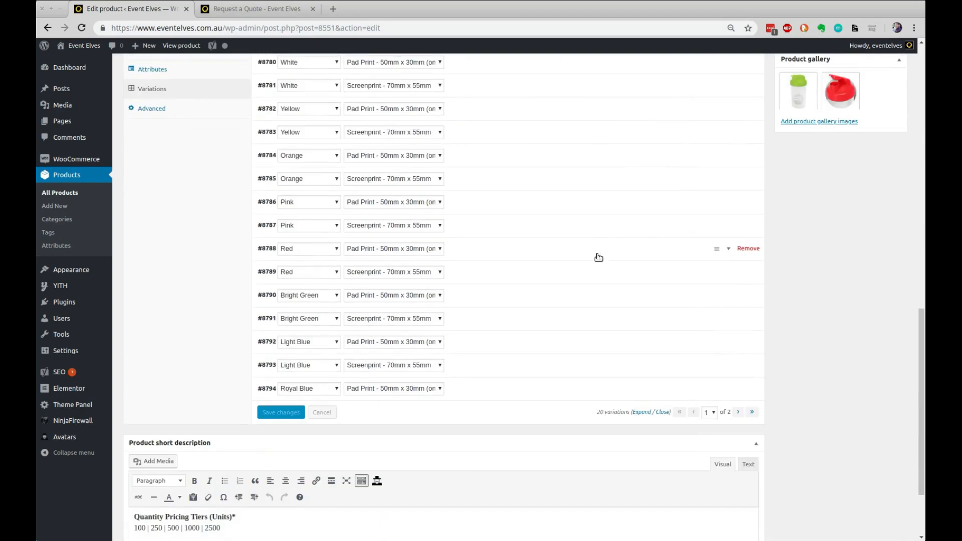
{"action": "scroll", "coordinate": [598, 256], "scroll_direction": "down", "scroll_amount": 2}
{"action": "scroll", "coordinate": [597, 255], "scroll_direction": "up", "scroll_amount": 12}
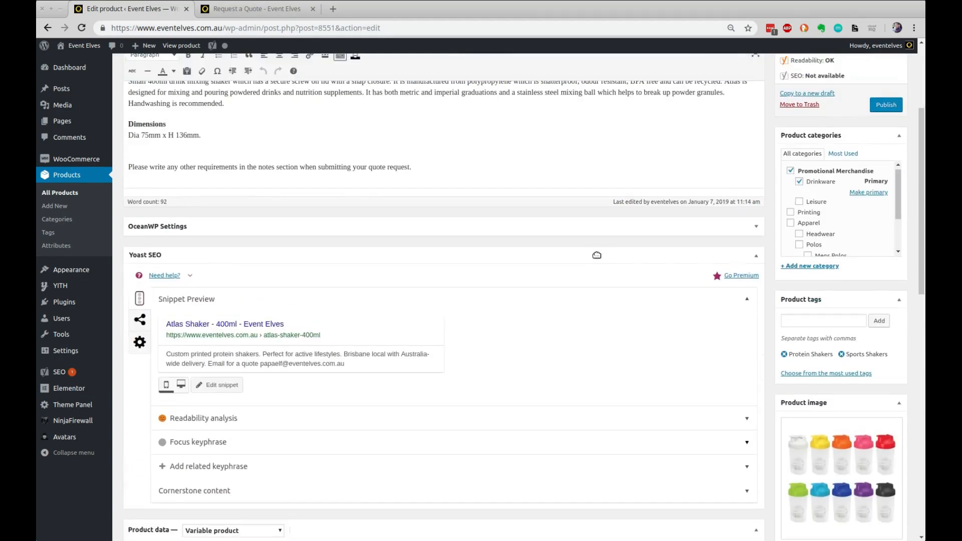
{"action": "scroll", "coordinate": [597, 255], "scroll_direction": "up", "scroll_amount": 4}
{"action": "left_click", "coordinate": [890, 275]}
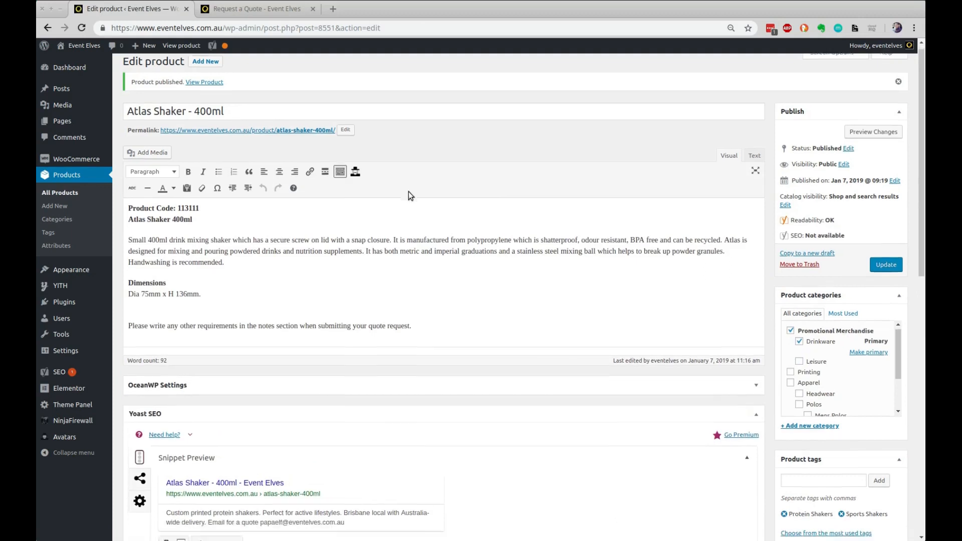
Examine the published shaker's variations and the product attributes behind them
{"action": "scroll", "coordinate": [408, 191], "scroll_direction": "down", "scroll_amount": 8}
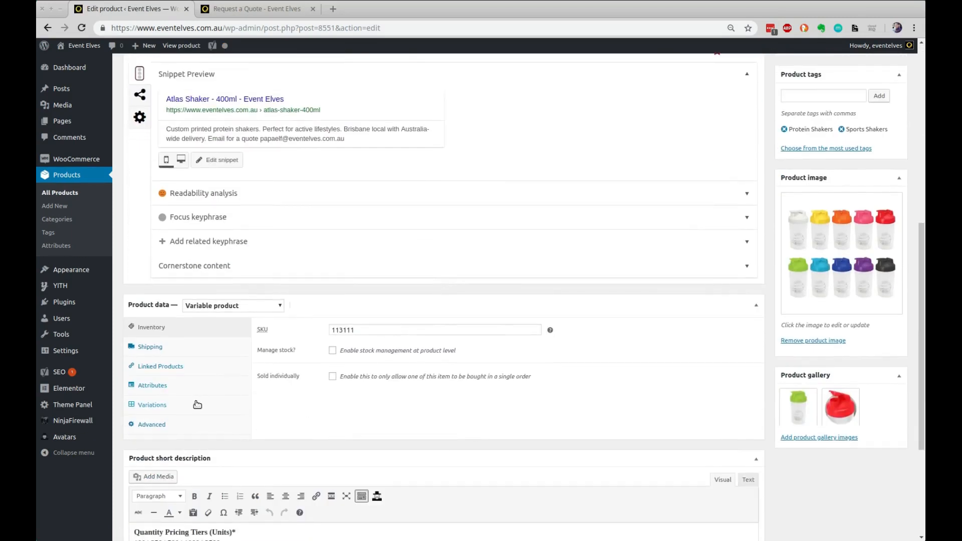
{"action": "left_click", "coordinate": [197, 404]}
{"action": "scroll", "coordinate": [551, 207], "scroll_direction": "down", "scroll_amount": 5}
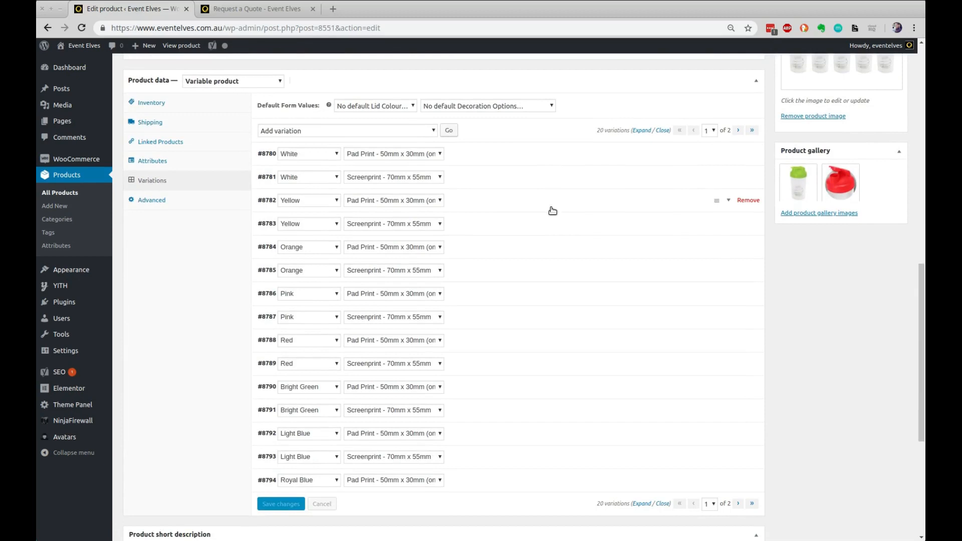
{"action": "scroll", "coordinate": [501, 212], "scroll_direction": "up", "scroll_amount": 3}
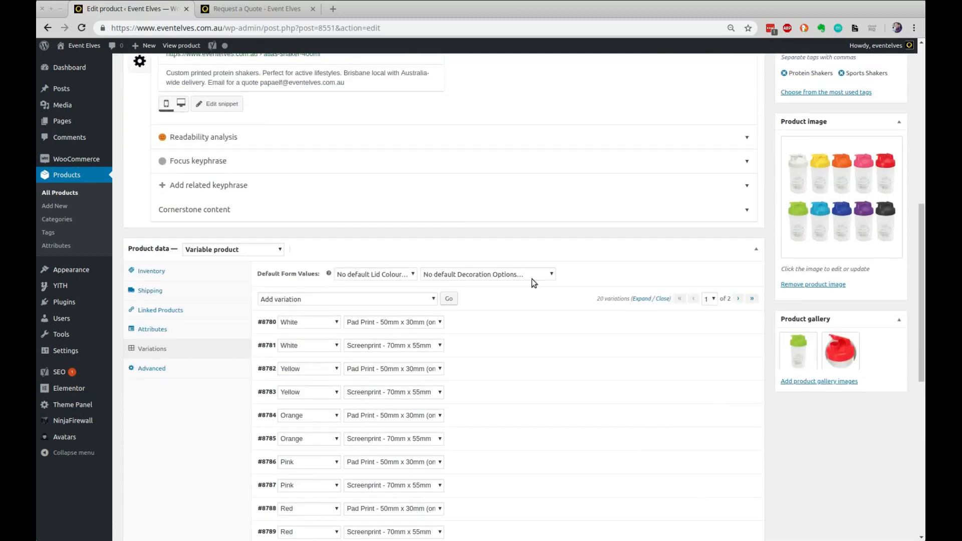
{"action": "scroll", "coordinate": [511, 279], "scroll_direction": "down", "scroll_amount": 2}
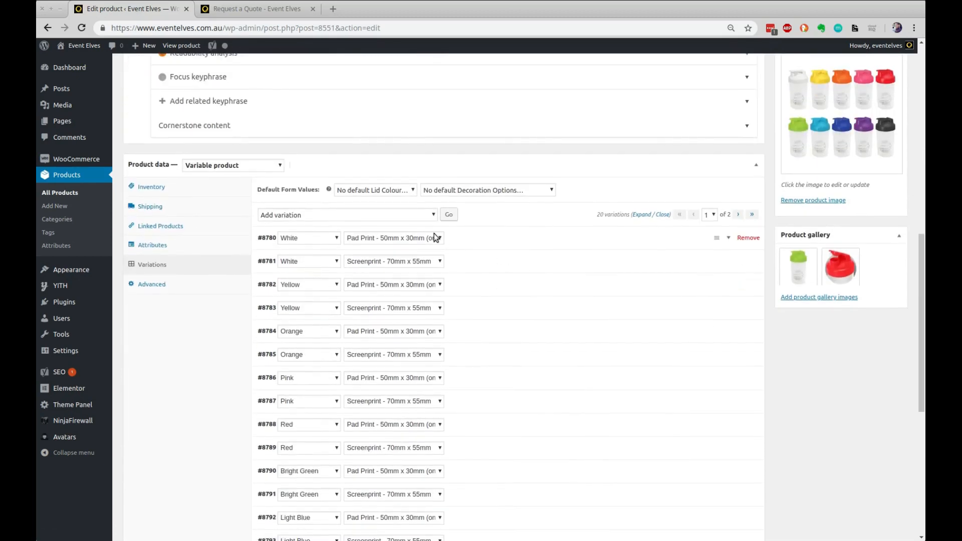
{"action": "left_click", "coordinate": [434, 215]}
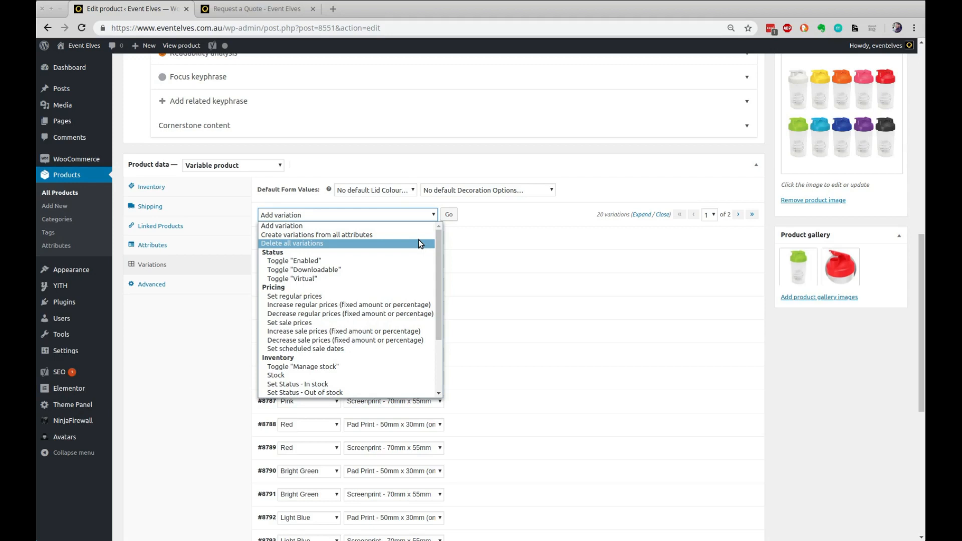
{"action": "left_click", "coordinate": [202, 245]}
{"action": "left_click", "coordinate": [201, 244]}
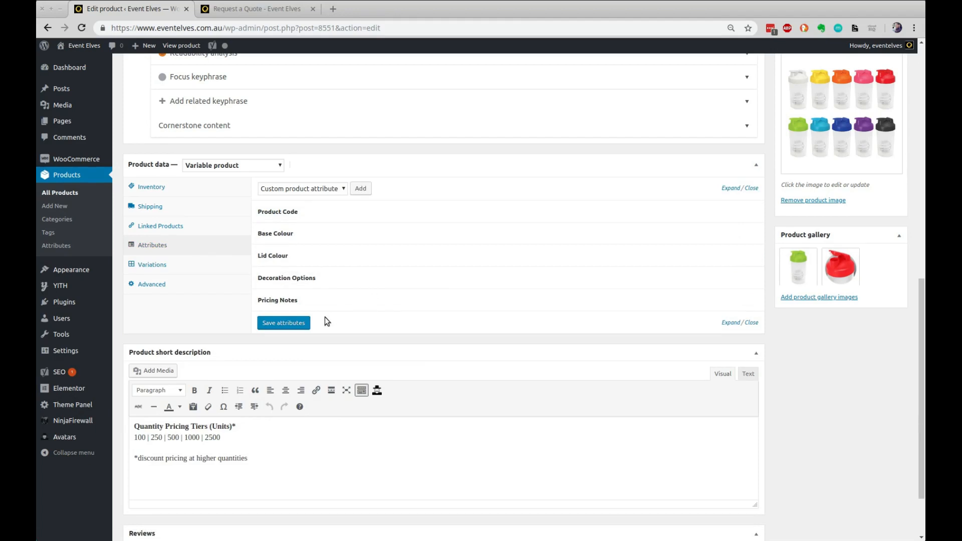
Go back to the shaker's variations and review the bulk options for creating variations from all attributes and toggling their status
{"action": "left_click", "coordinate": [189, 265]}
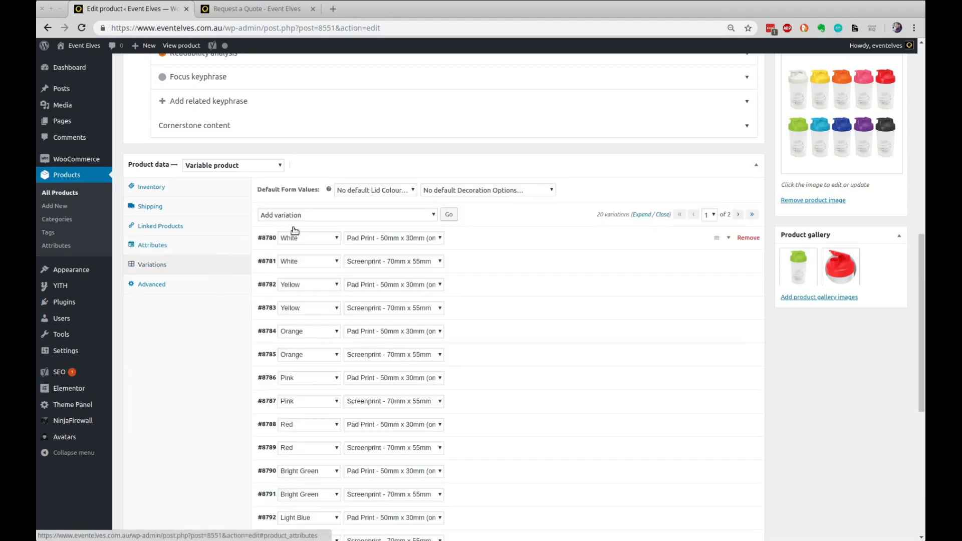
{"action": "left_click", "coordinate": [331, 216]}
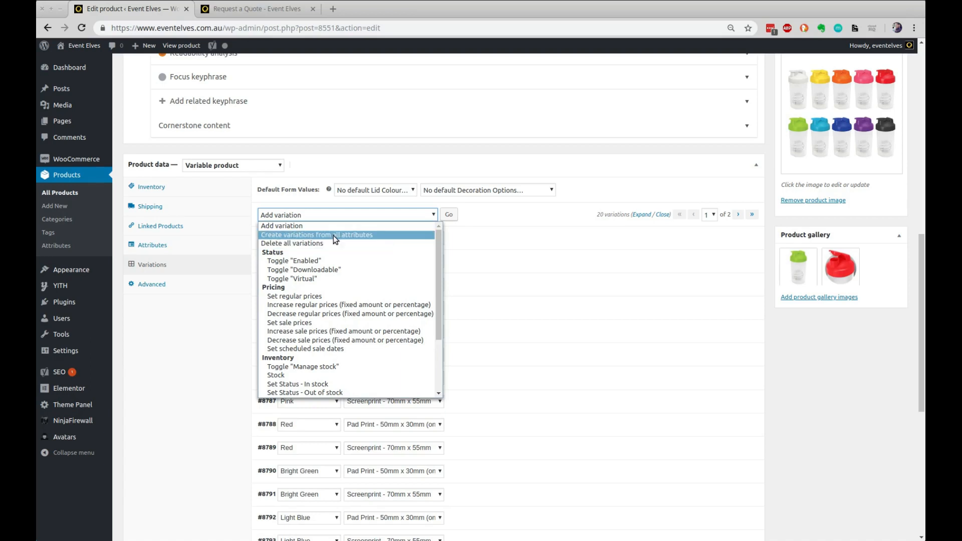
{"action": "left_click", "coordinate": [508, 215]}
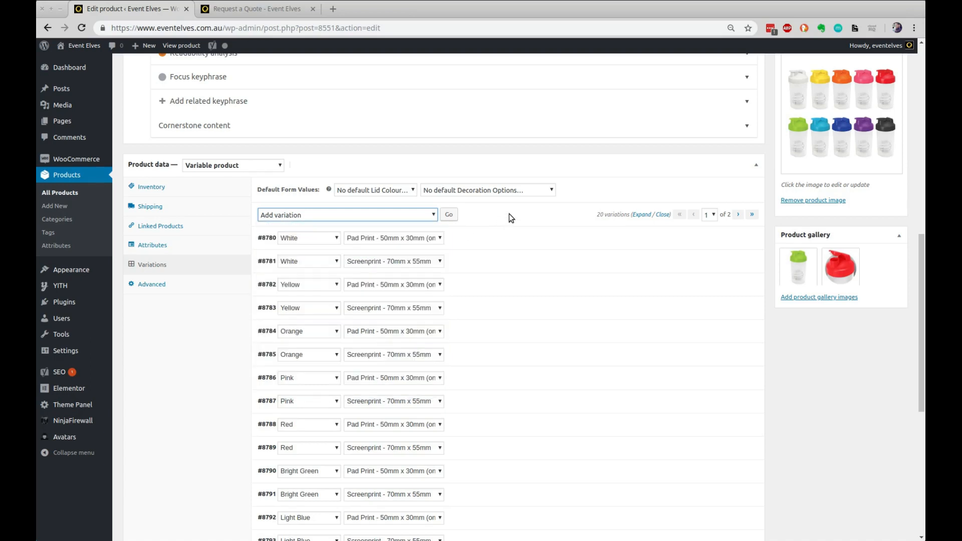
{"action": "left_click", "coordinate": [397, 215]}
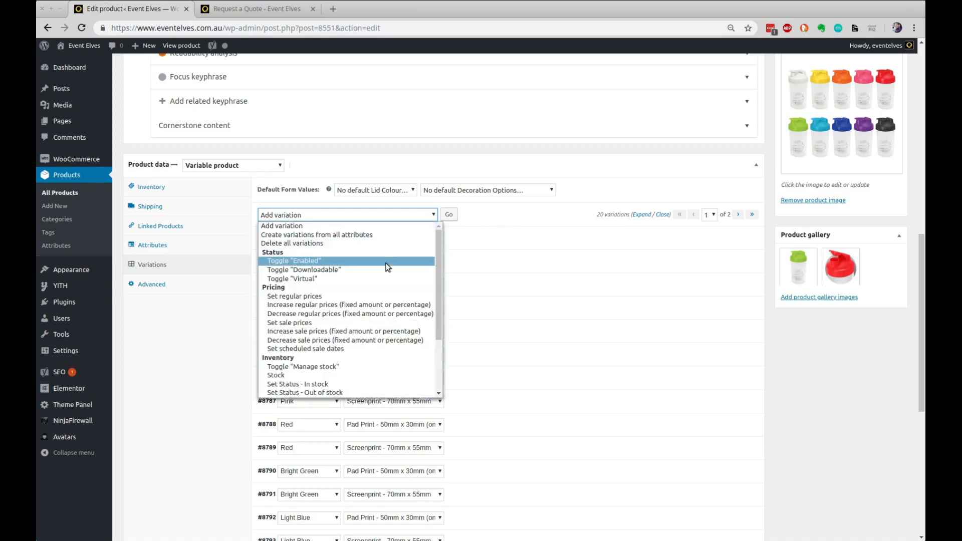
{"action": "left_click", "coordinate": [539, 221]}
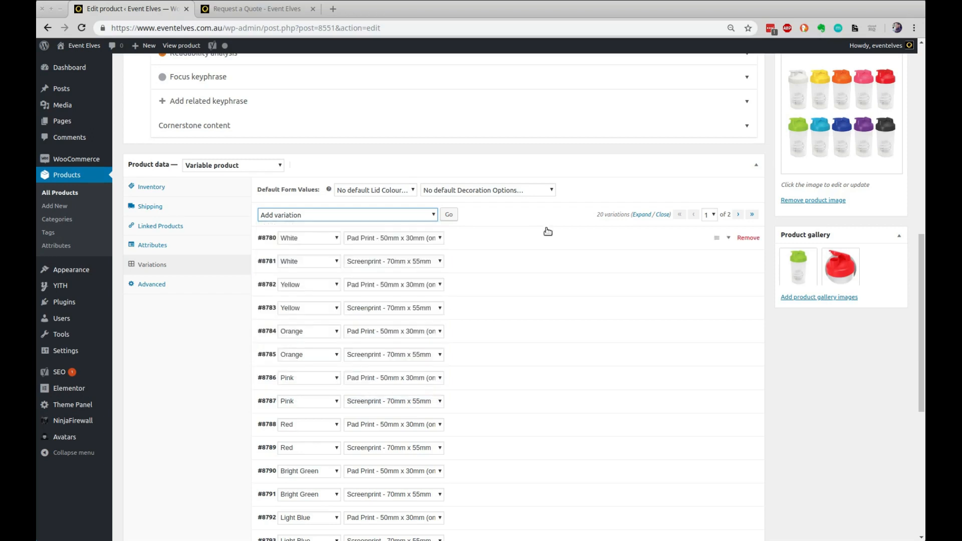
Open the site customizer and preview the product listing on the Popular Products page
{"action": "scroll", "coordinate": [548, 231], "scroll_direction": "up", "scroll_amount": 6}
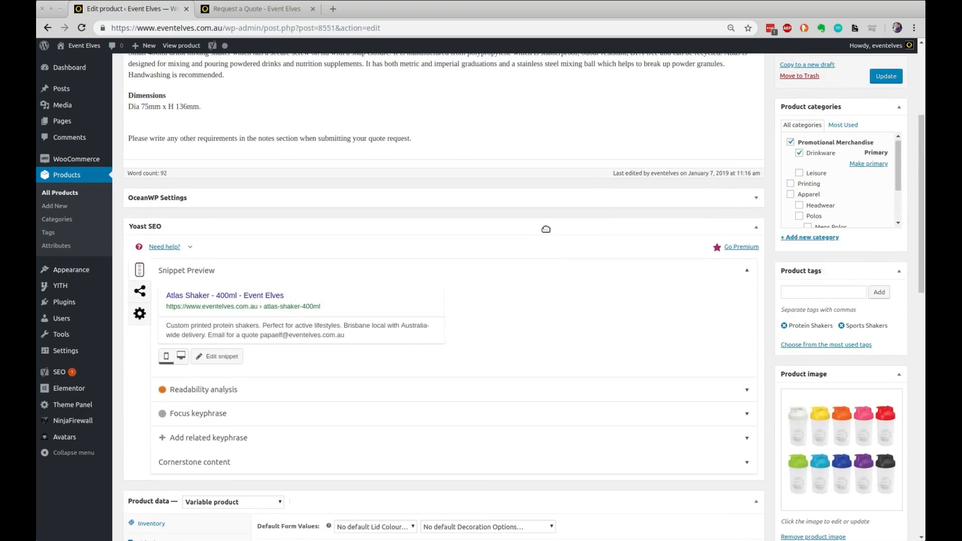
{"action": "mouse_move", "coordinate": [81, 275]}
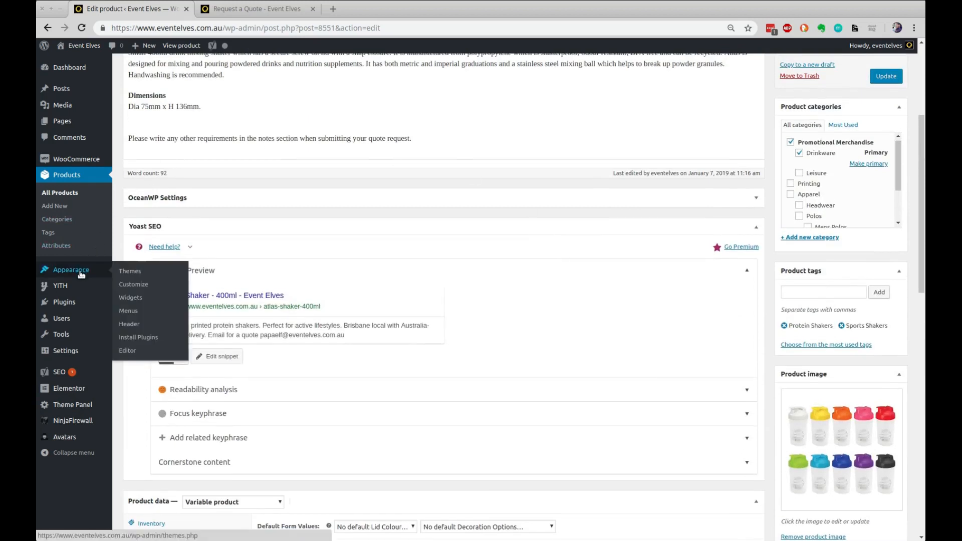
{"action": "left_click", "coordinate": [129, 271]}
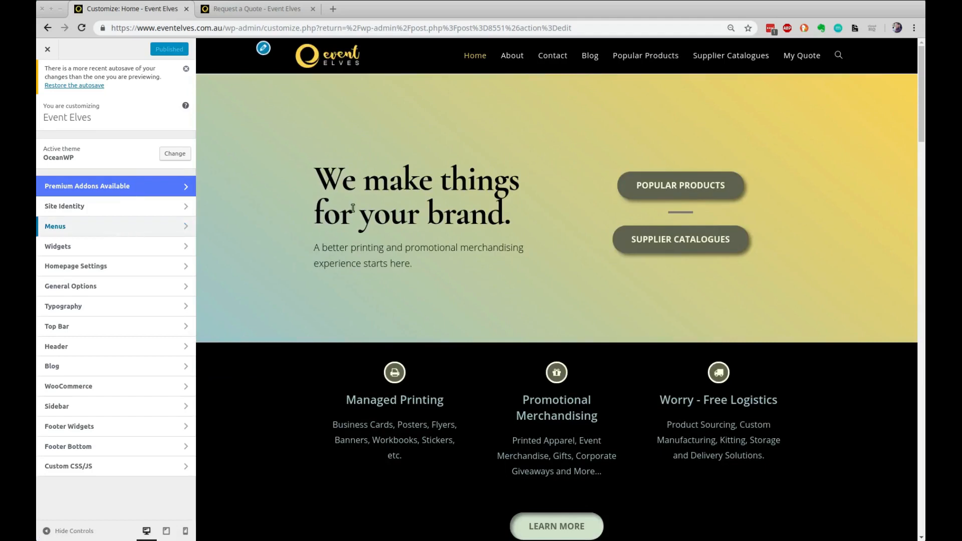
{"action": "left_click", "coordinate": [635, 56]}
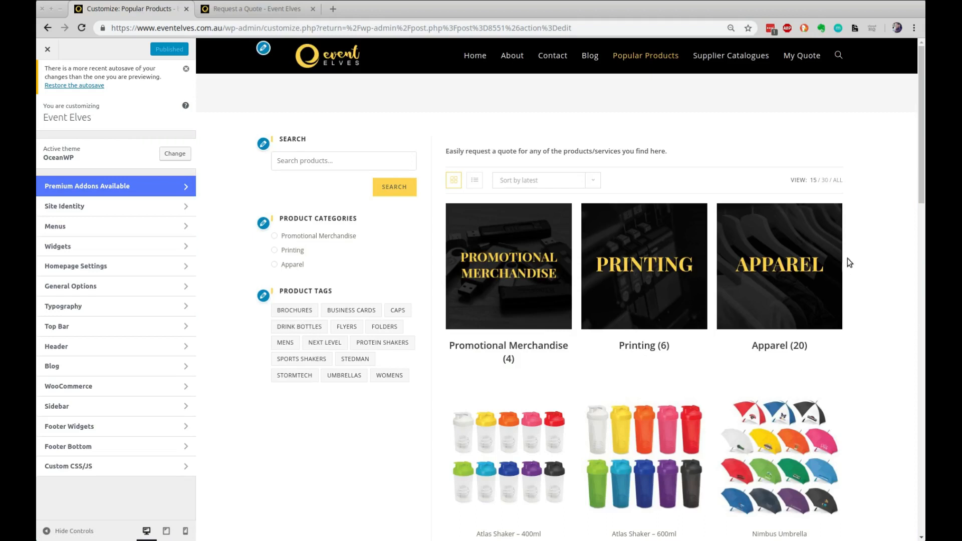
{"action": "scroll", "coordinate": [847, 259], "scroll_direction": "down", "scroll_amount": 4}
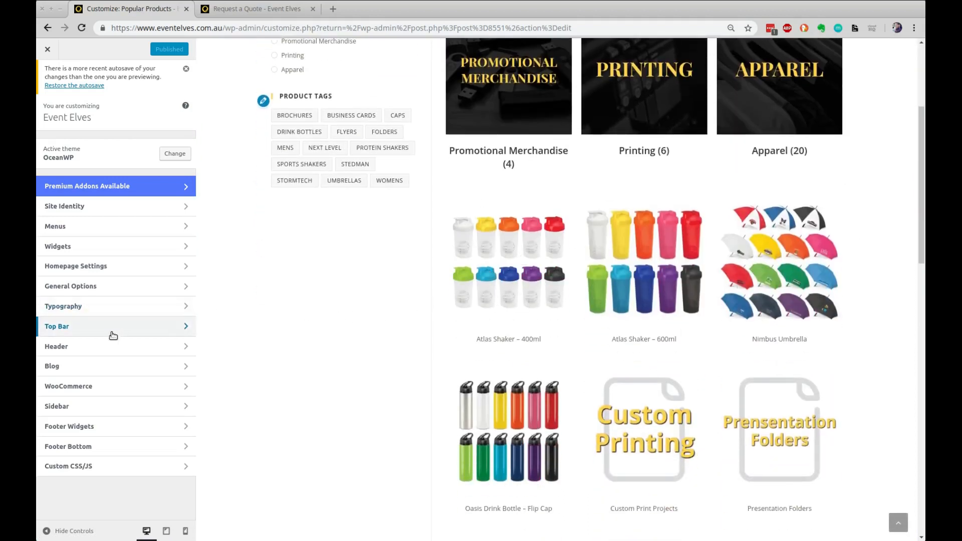
In the customizer's WooCommerce archive settings, enable the Price/Rating element for product entries
{"action": "left_click", "coordinate": [77, 390]}
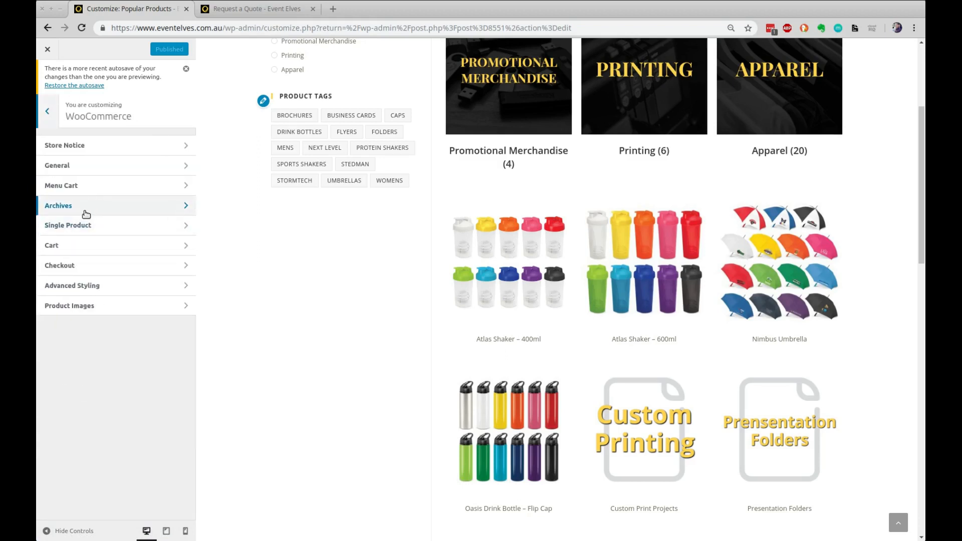
{"action": "left_click", "coordinate": [85, 213]}
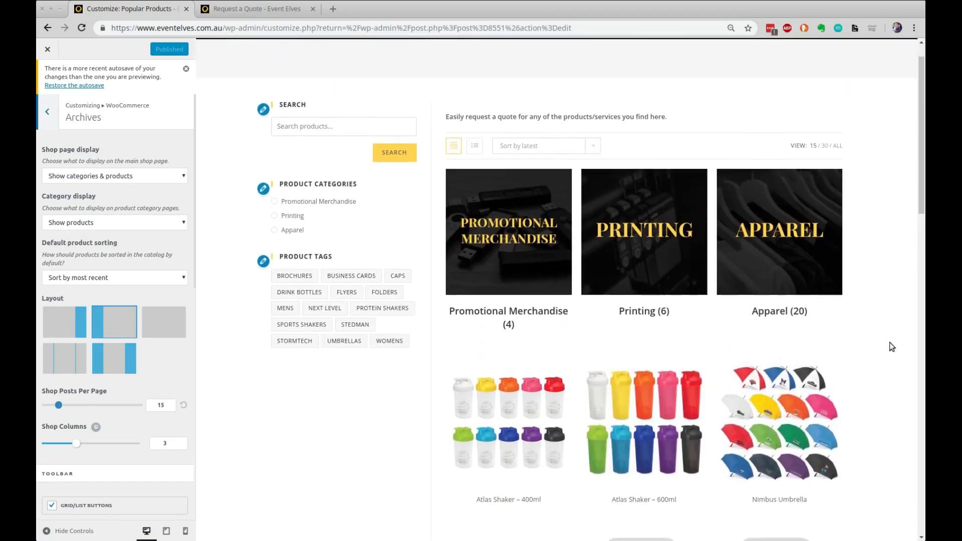
{"action": "scroll", "coordinate": [889, 342], "scroll_direction": "down", "scroll_amount": 2}
{"action": "scroll", "coordinate": [173, 324], "scroll_direction": "down", "scroll_amount": 1}
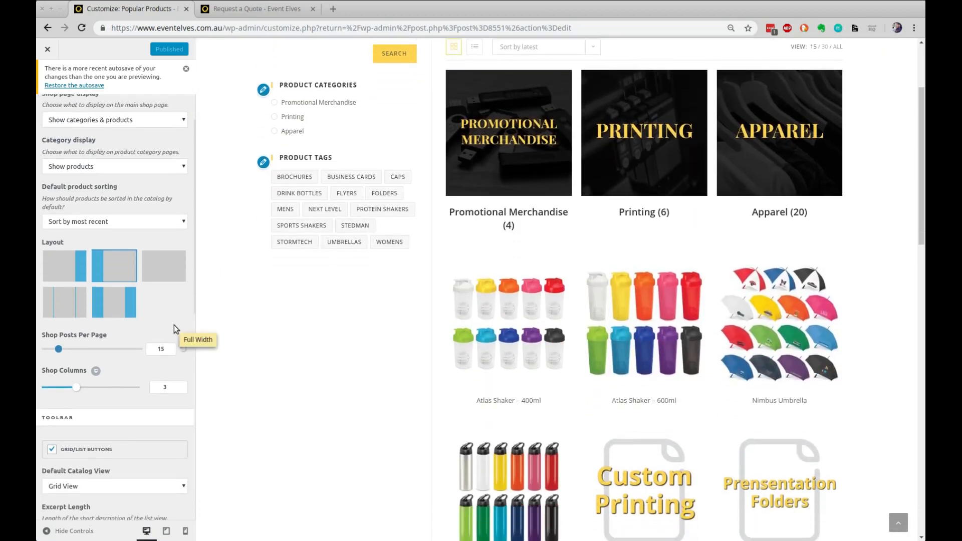
{"action": "scroll", "coordinate": [173, 325], "scroll_direction": "down", "scroll_amount": 8}
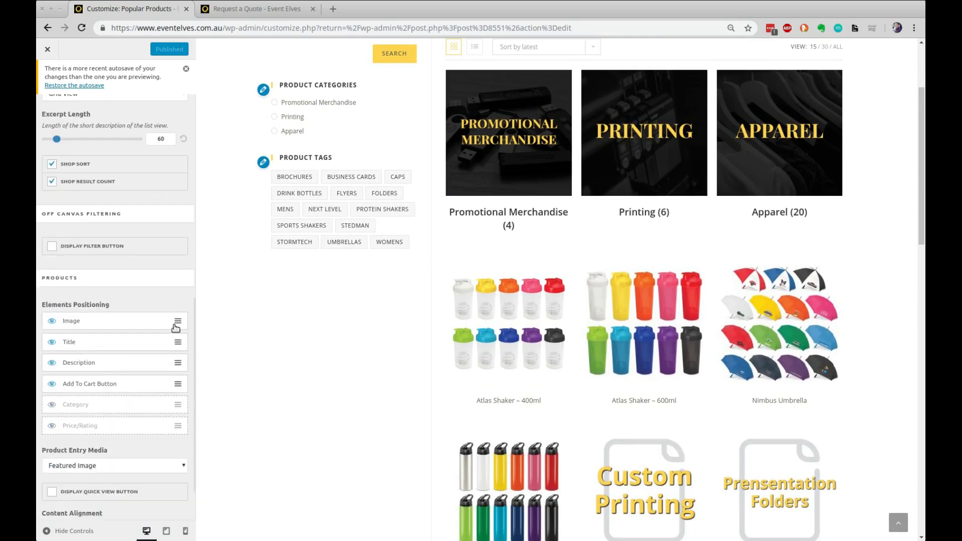
{"action": "left_click", "coordinate": [52, 426]}
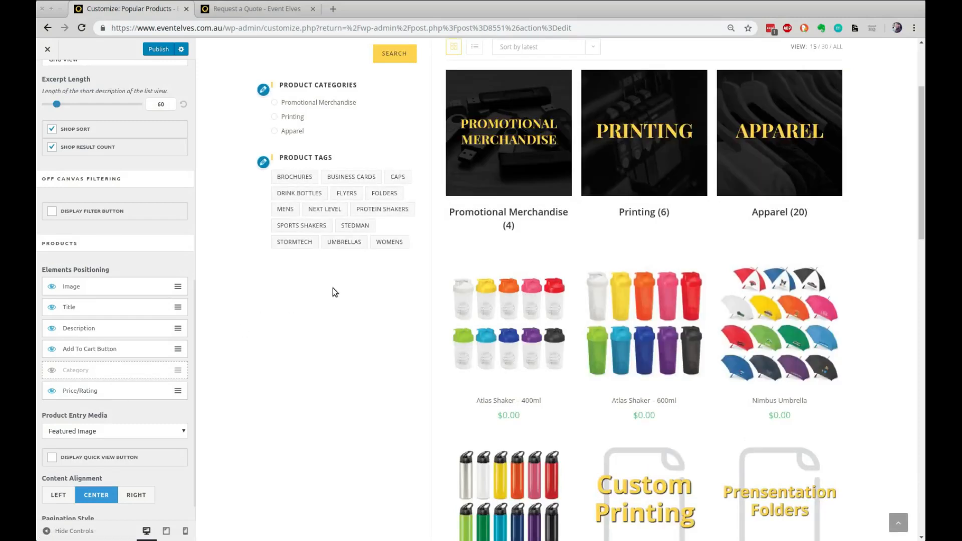
Review the prices in the product listing preview, and hide the Price/Rating element for product entries
{"action": "scroll", "coordinate": [333, 288], "scroll_direction": "down", "scroll_amount": 5}
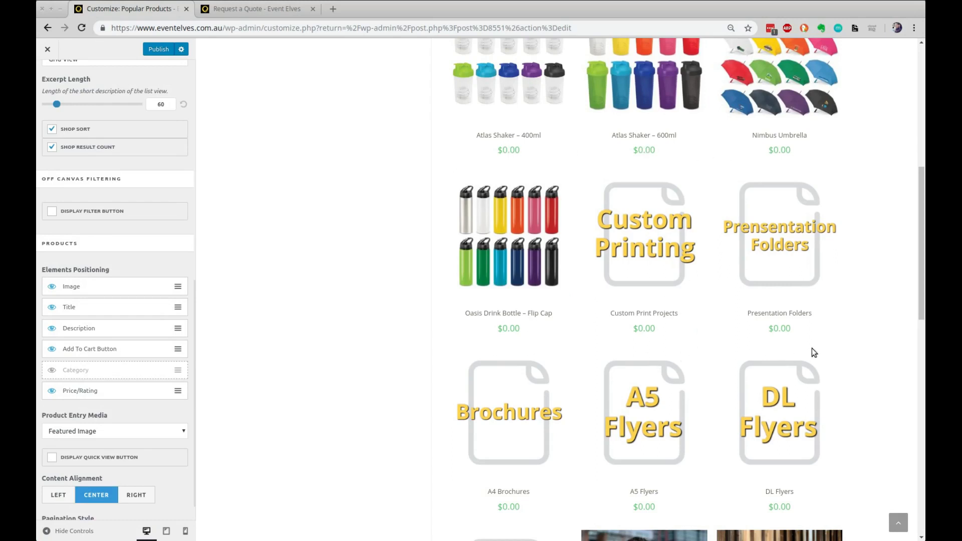
{"action": "scroll", "coordinate": [877, 320], "scroll_direction": "down", "scroll_amount": 5}
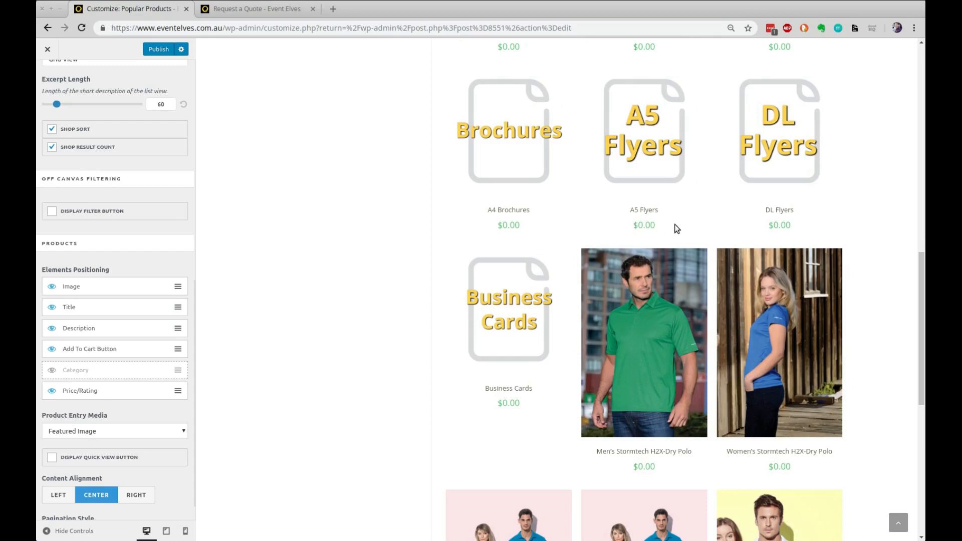
{"action": "left_click", "coordinate": [52, 391]}
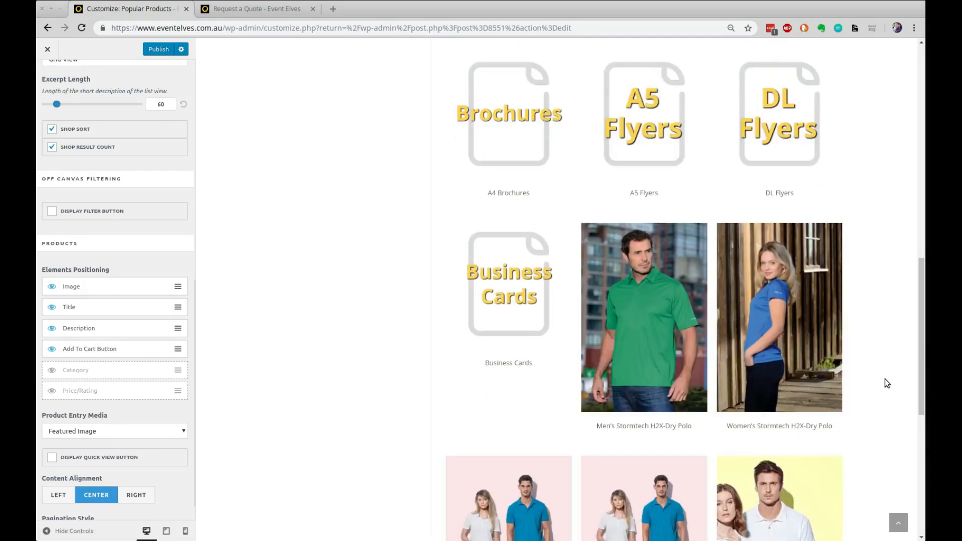
{"action": "scroll", "coordinate": [887, 383], "scroll_direction": "down", "scroll_amount": 7}
{"action": "scroll", "coordinate": [887, 384], "scroll_direction": "up", "scroll_amount": 11}
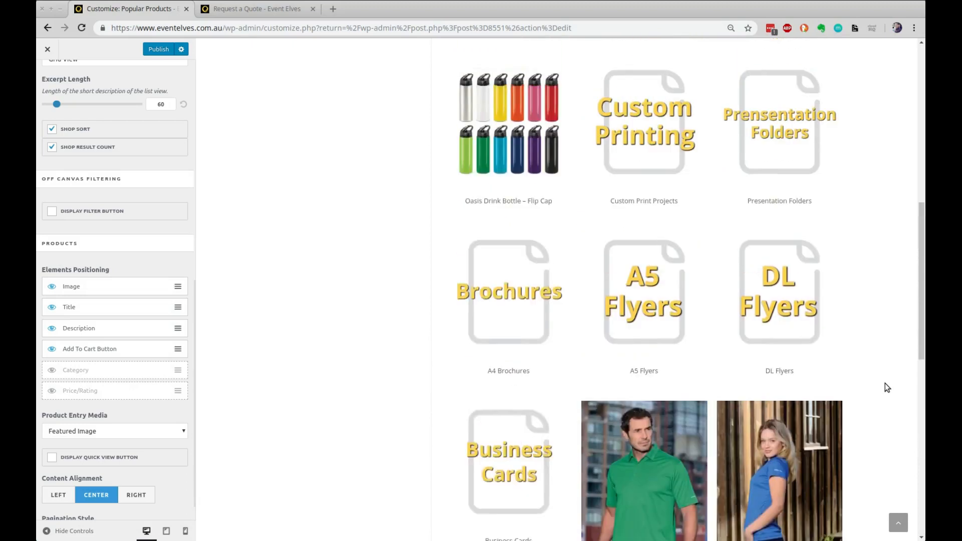
{"action": "scroll", "coordinate": [885, 383], "scroll_direction": "up", "scroll_amount": 2}
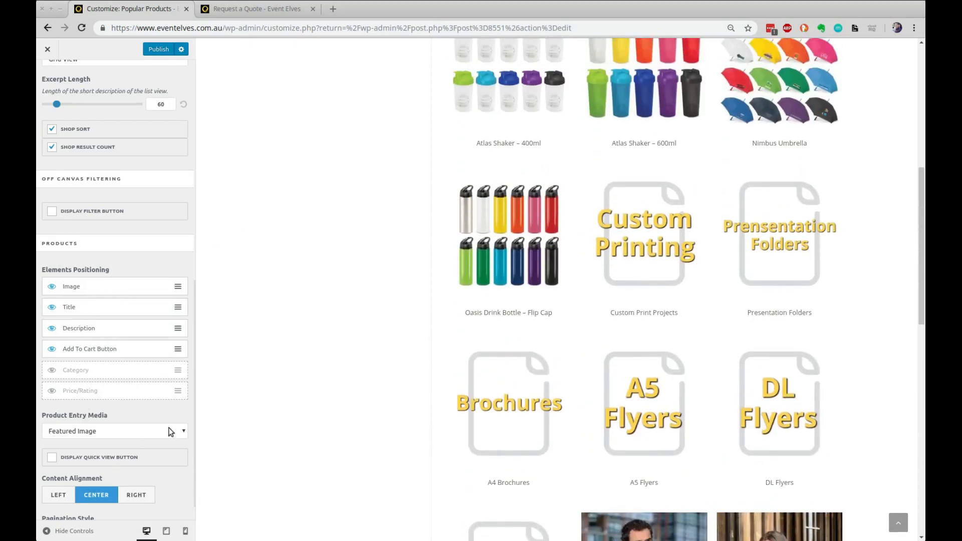
{"action": "scroll", "coordinate": [274, 268], "scroll_direction": "up", "scroll_amount": 7}
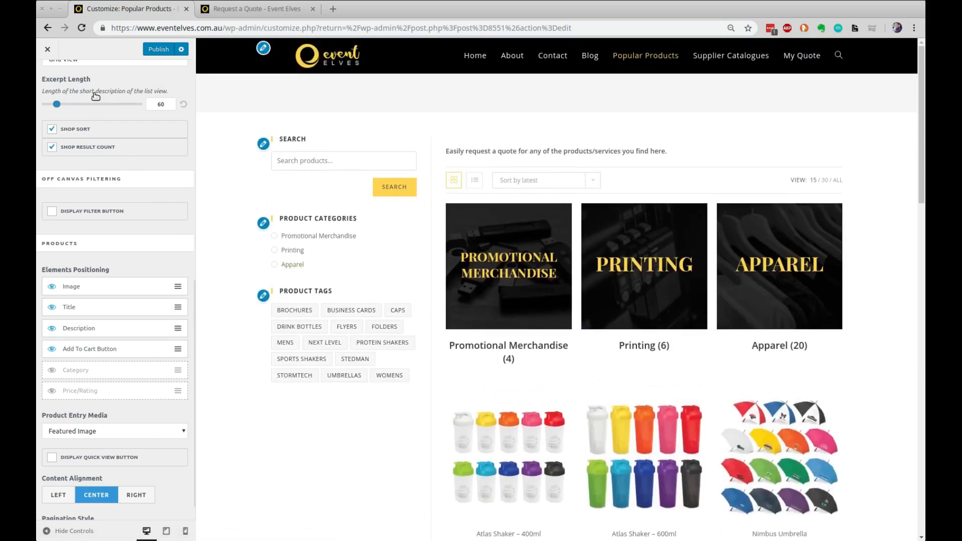
Open the customizer's WooCommerce Single Product settings and load the Atlas Shaker – 400ml page in the preview
{"action": "scroll", "coordinate": [100, 100], "scroll_direction": "up", "scroll_amount": 3}
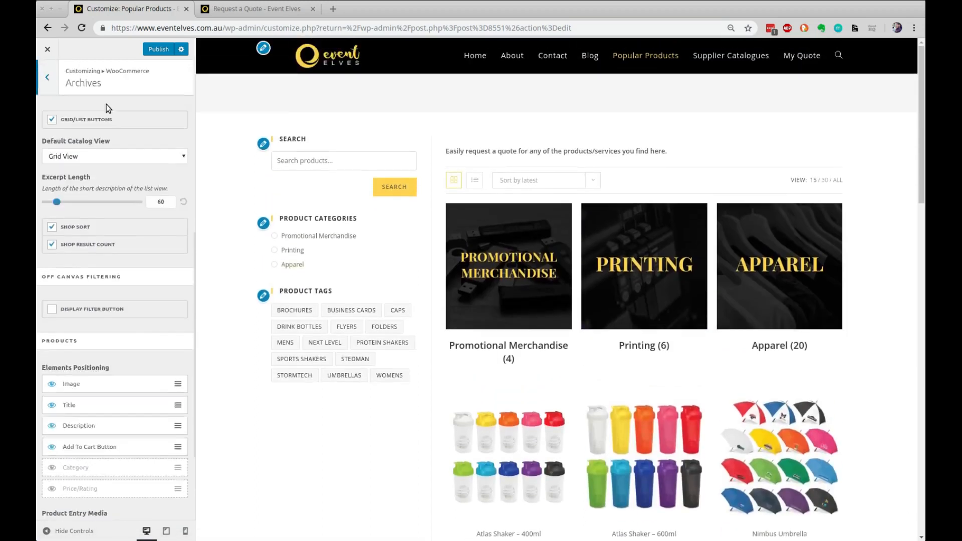
{"action": "left_click", "coordinate": [50, 84]}
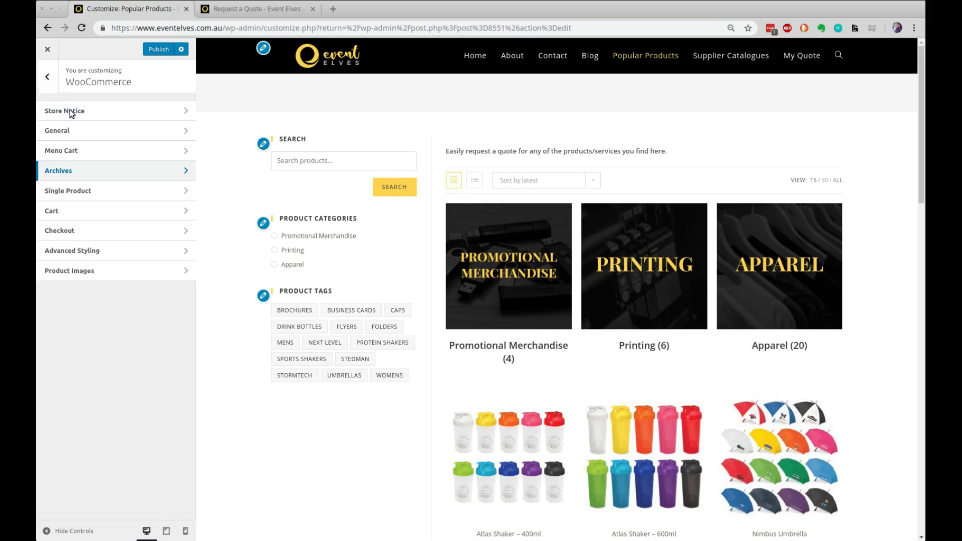
{"action": "left_click", "coordinate": [84, 196]}
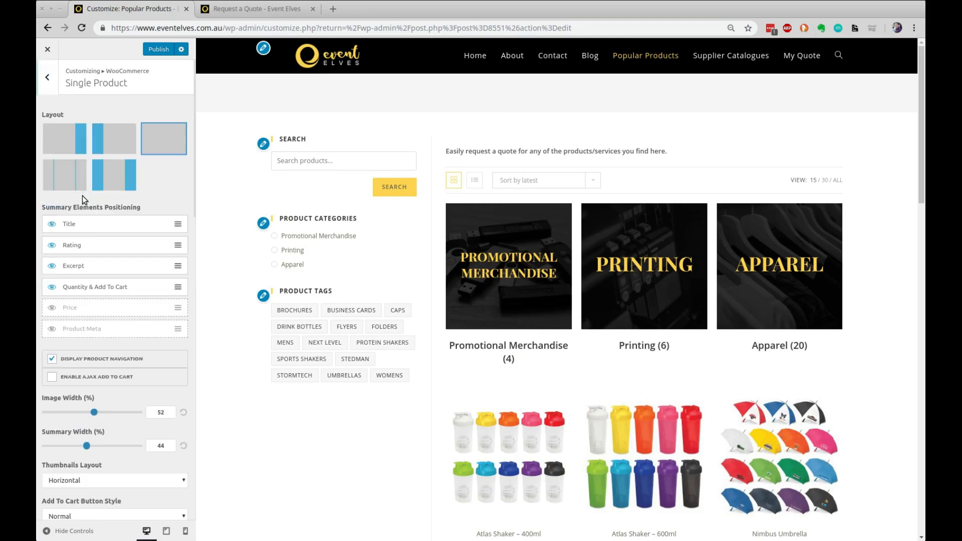
{"action": "scroll", "coordinate": [852, 143], "scroll_direction": "down", "scroll_amount": 3}
{"action": "scroll", "coordinate": [852, 143], "scroll_direction": "down", "scroll_amount": 1}
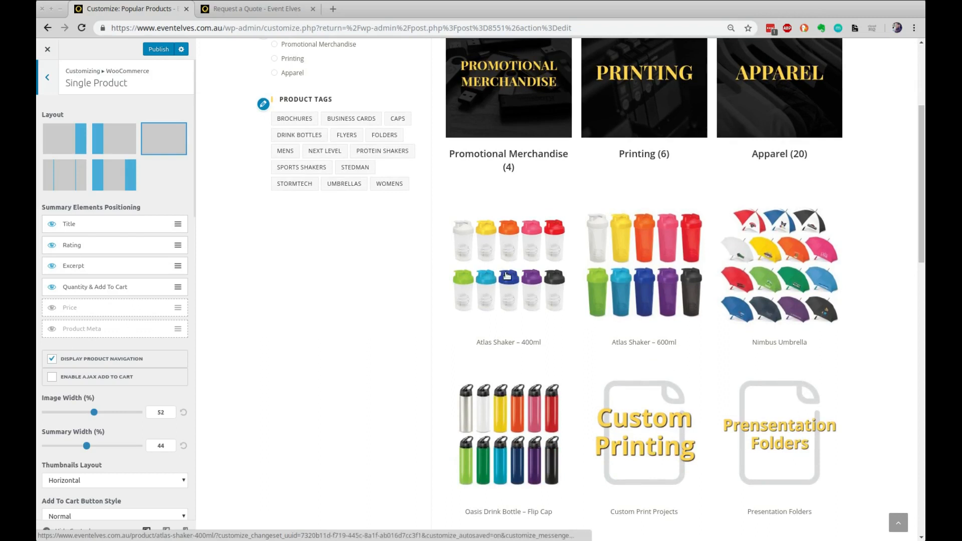
{"action": "left_click", "coordinate": [482, 284]}
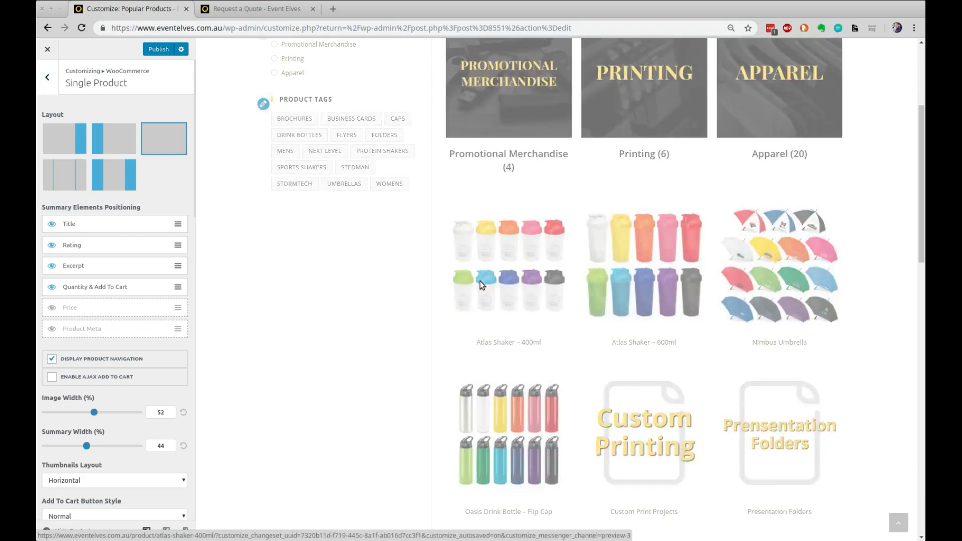
Show the Price element in the single product summary, check it in the preview, and hide it again
{"action": "left_click", "coordinate": [51, 309]}
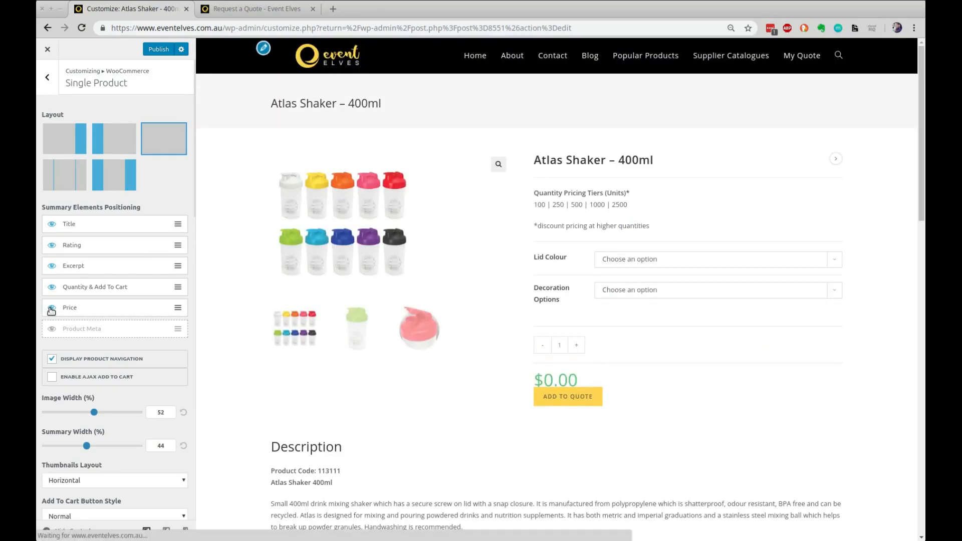
{"action": "scroll", "coordinate": [573, 231], "scroll_direction": "down", "scroll_amount": 4}
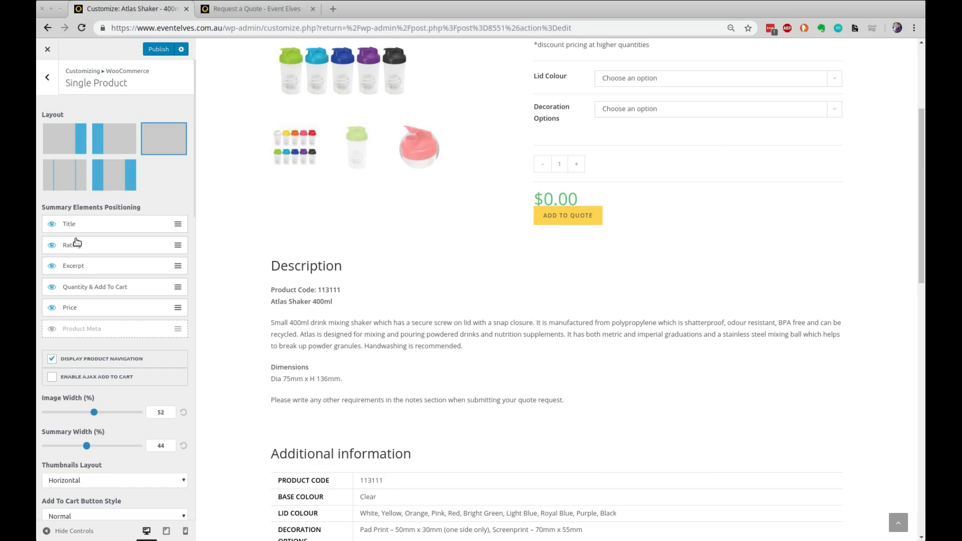
{"action": "left_click", "coordinate": [52, 308]}
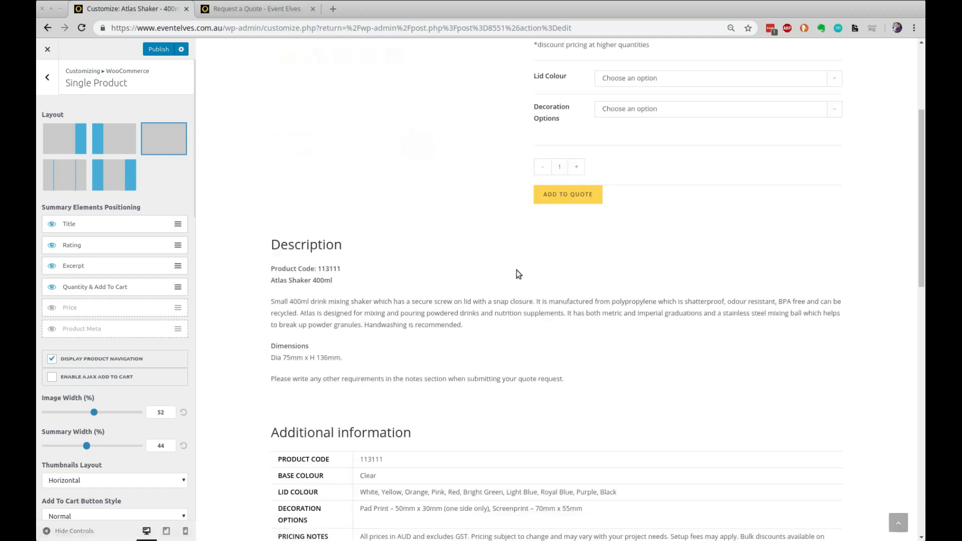
Examine the Atlas Shaker – 400ml preview down to its related products, and return to the customizer's main section list
{"action": "scroll", "coordinate": [698, 269], "scroll_direction": "down", "scroll_amount": 10}
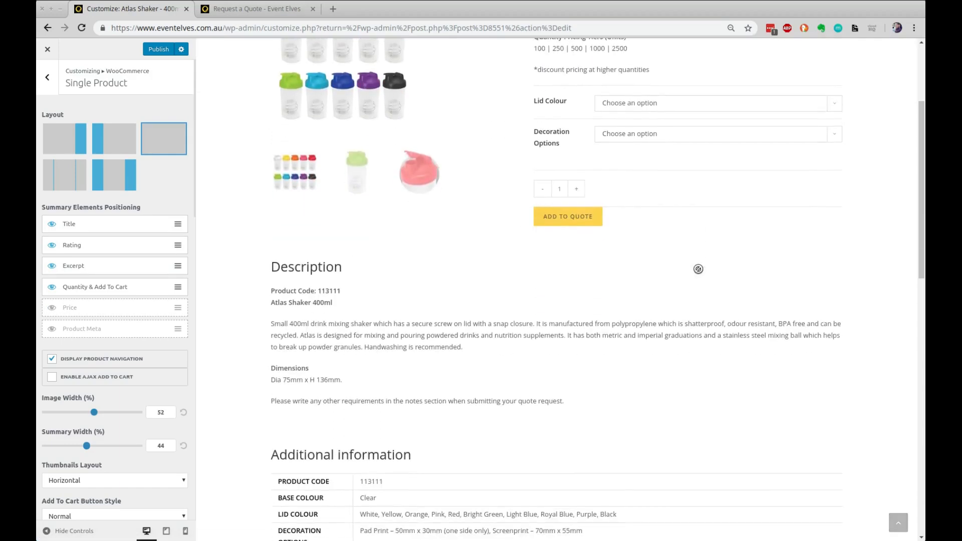
{"action": "scroll", "coordinate": [699, 272], "scroll_direction": "down", "scroll_amount": 5}
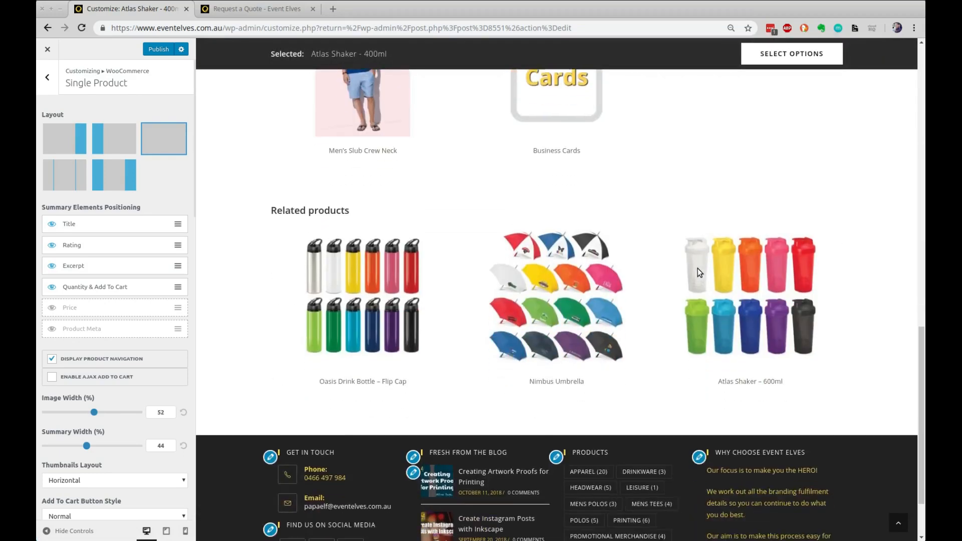
{"action": "scroll", "coordinate": [700, 273], "scroll_direction": "up", "scroll_amount": 3}
{"action": "scroll", "coordinate": [700, 272], "scroll_direction": "up", "scroll_amount": 7}
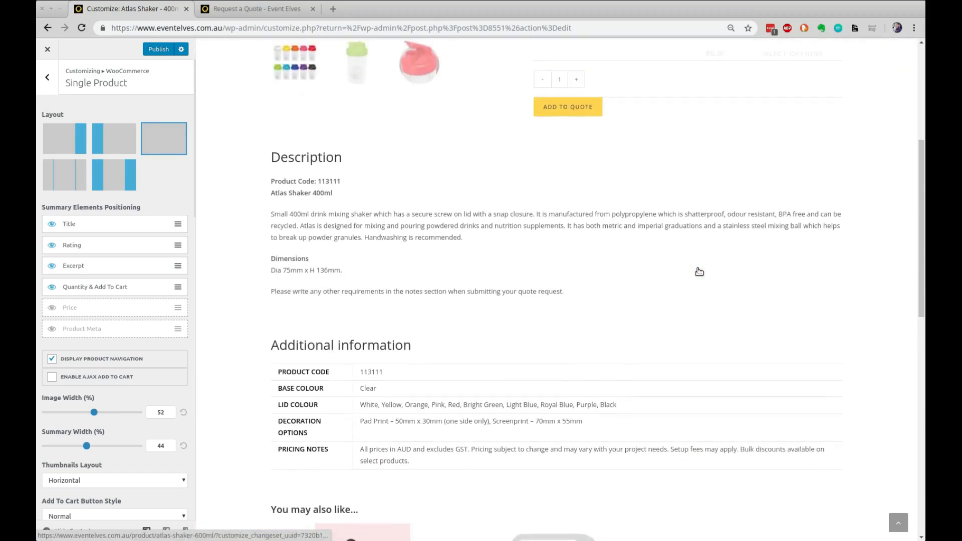
{"action": "left_click", "coordinate": [47, 78]}
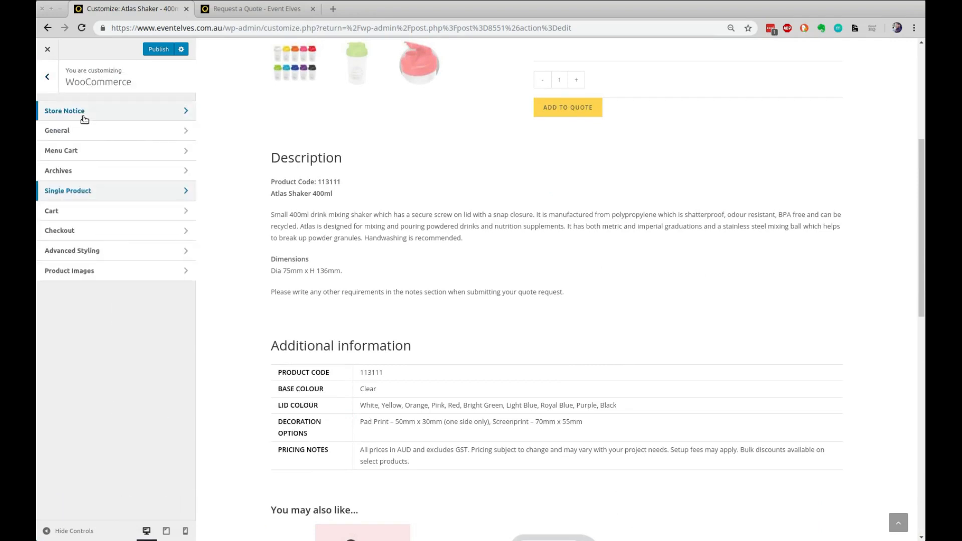
{"action": "left_click", "coordinate": [48, 78]}
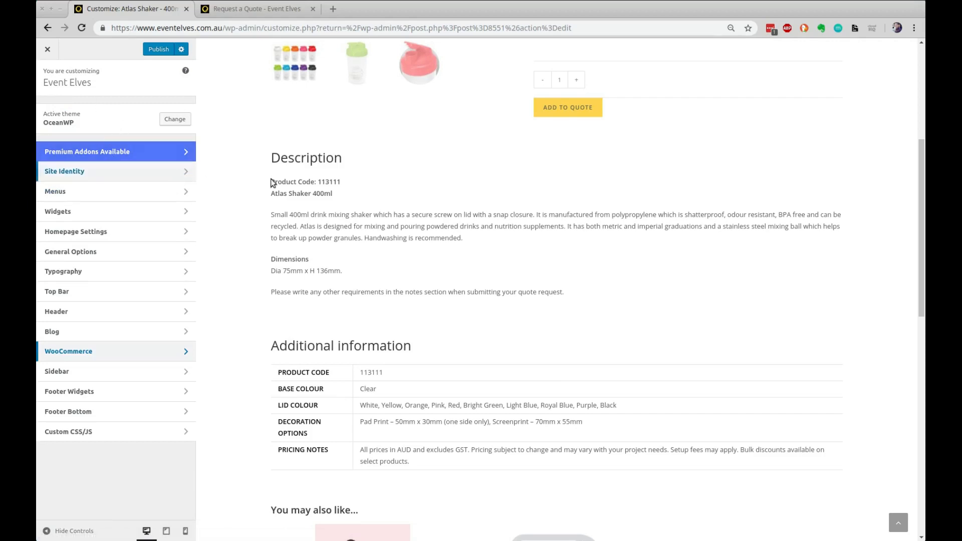
{"action": "scroll", "coordinate": [659, 262], "scroll_direction": "up", "scroll_amount": 5}
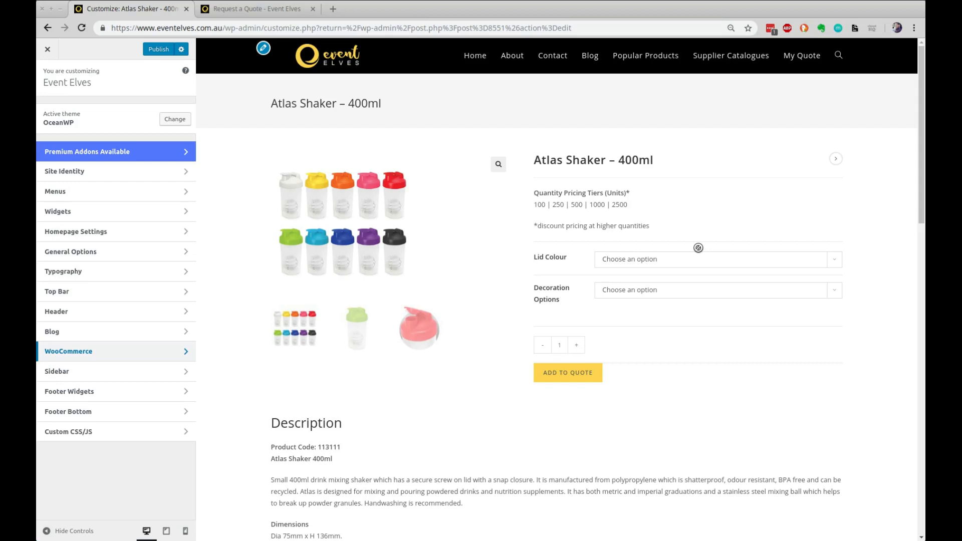
{"action": "scroll", "coordinate": [698, 247], "scroll_direction": "down", "scroll_amount": 20}
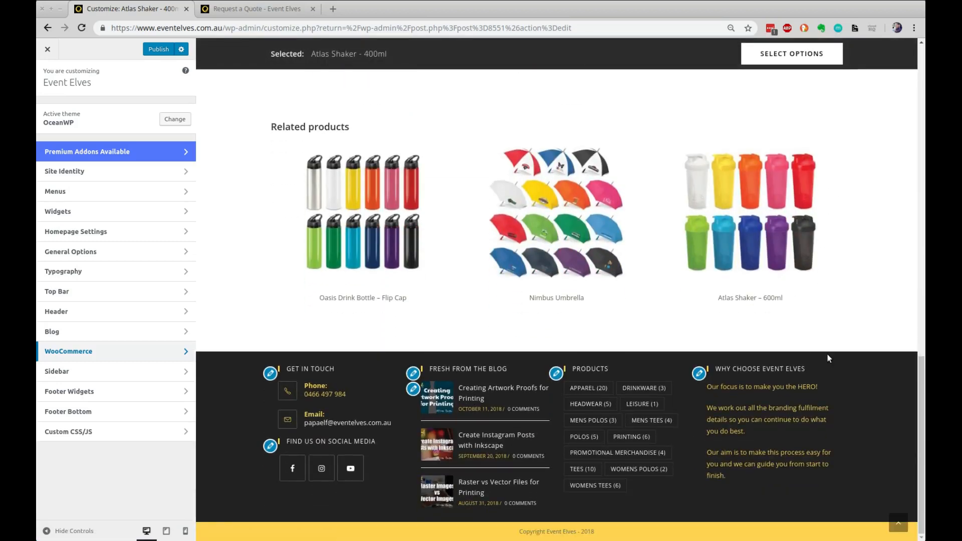
{"action": "scroll", "coordinate": [827, 354], "scroll_direction": "up", "scroll_amount": 20}
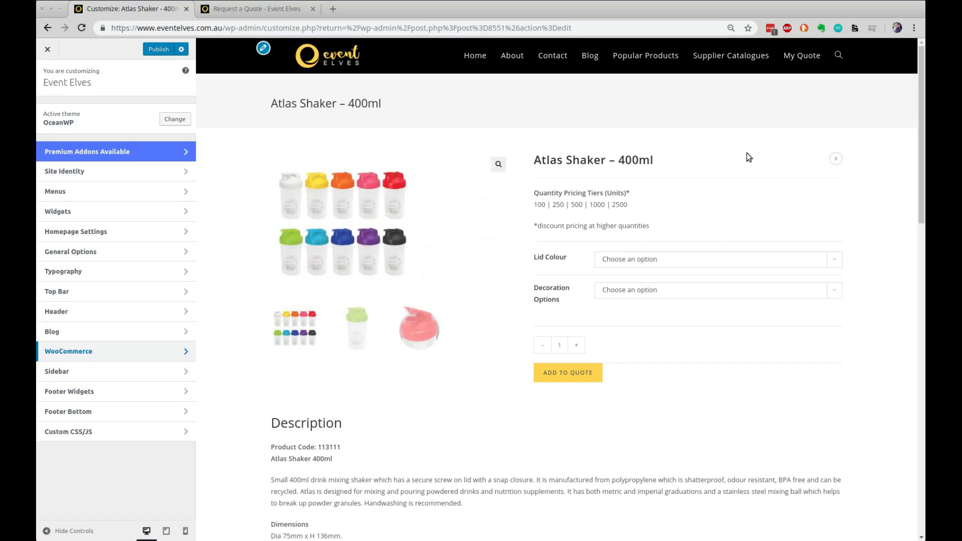
{"action": "left_click", "coordinate": [332, 7]}
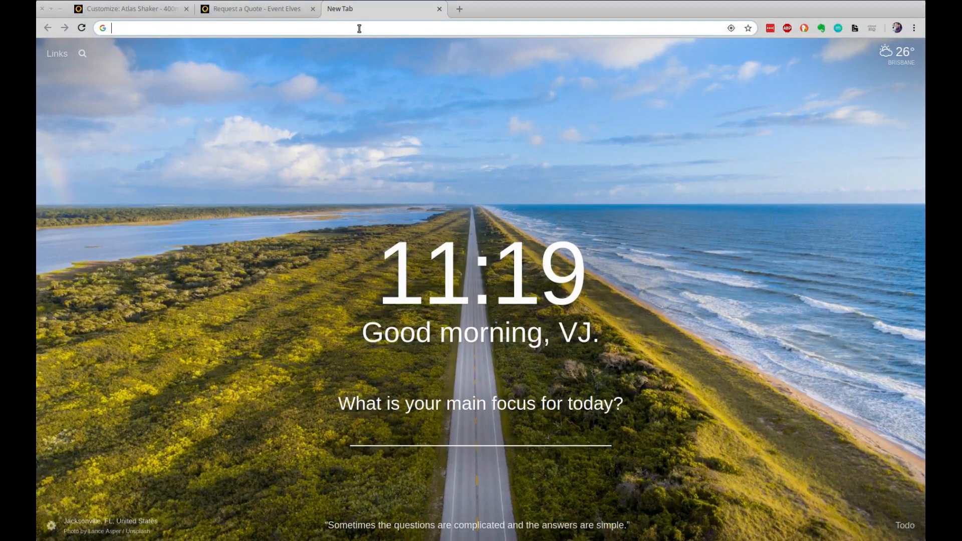
{"action": "type", "text": "www.in"}
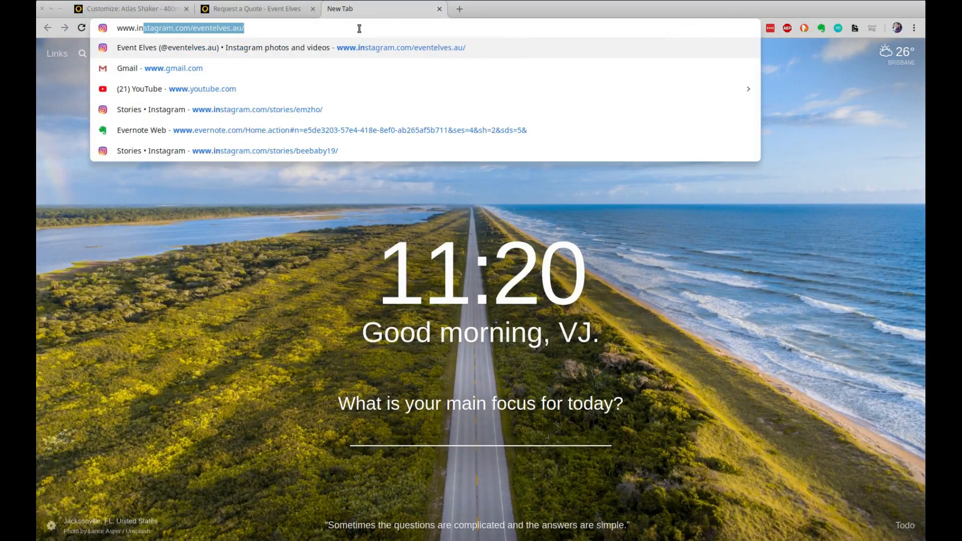
{"action": "type", "text": "sta"}
{"action": "key", "text": "Return"}
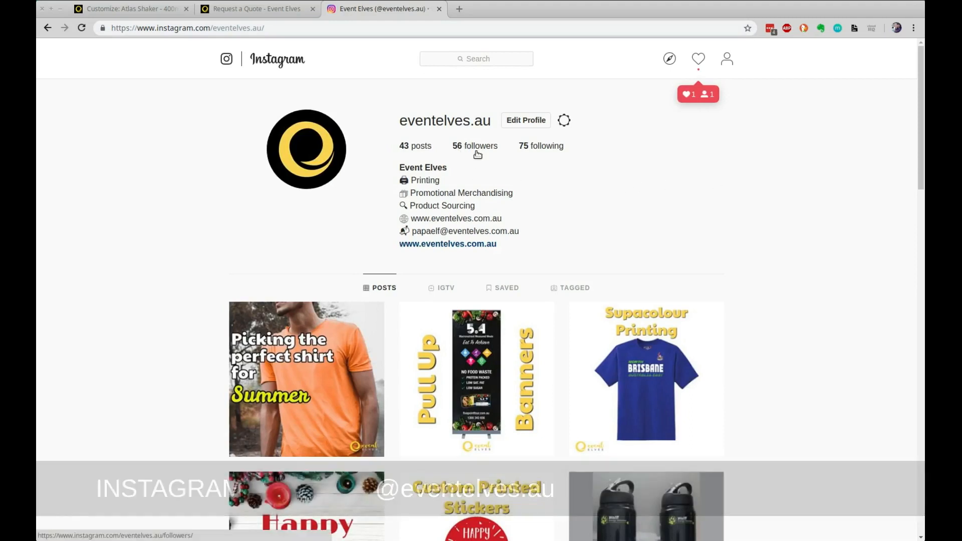
{"action": "left_click", "coordinate": [459, 9]}
{"action": "type", "text": "www.facebook.com"}
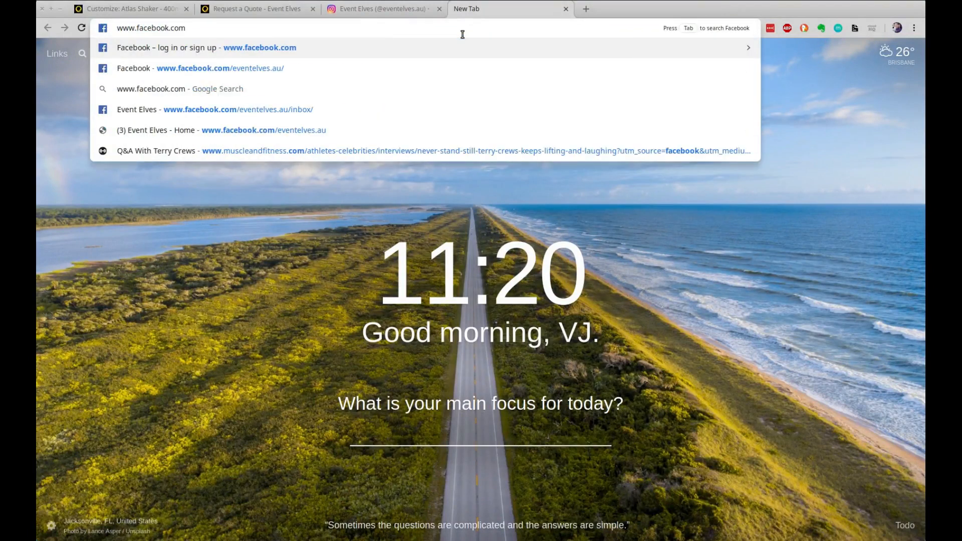
{"action": "type", "text": "/ev"}
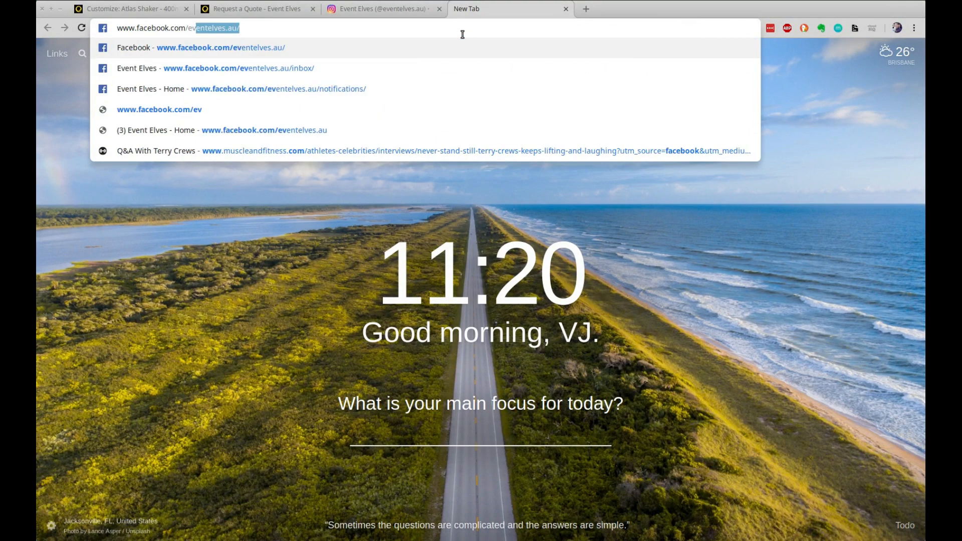
{"action": "key", "text": "Return"}
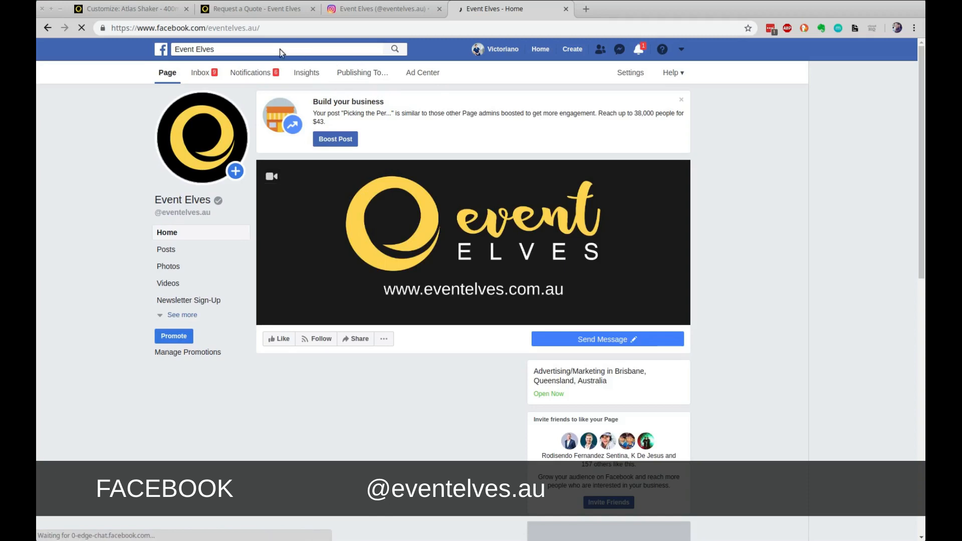
{"action": "left_click", "coordinate": [174, 12]}
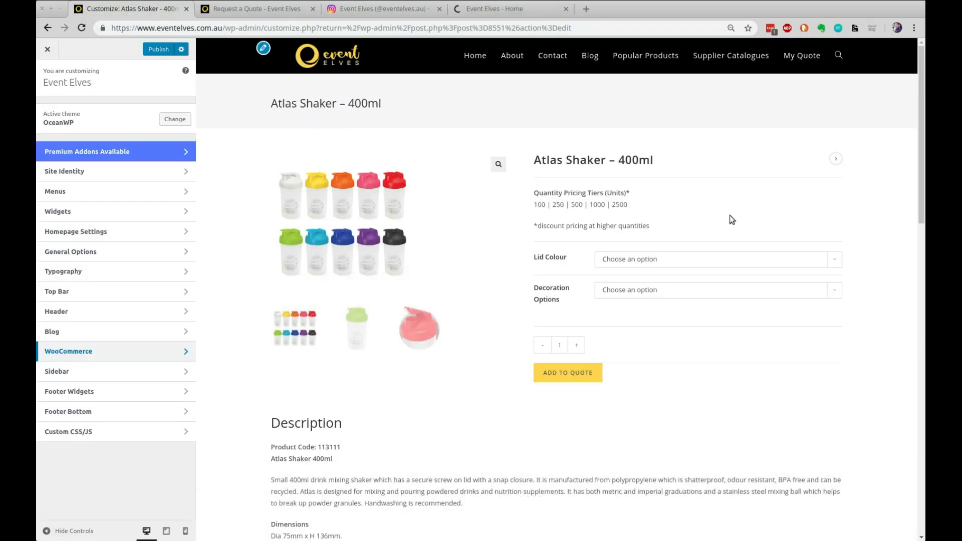